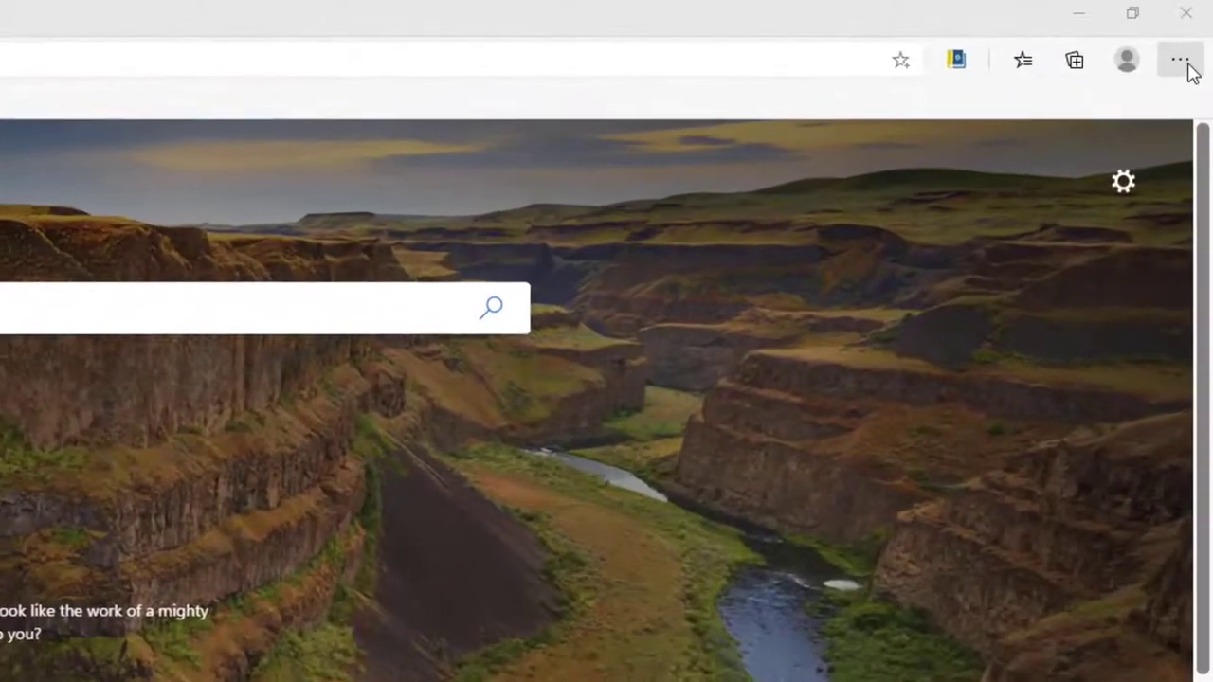
# Go to the browser's extensions page and open the Microsoft Edge Add-ons store from it.
pyautogui.click(1197, 34)
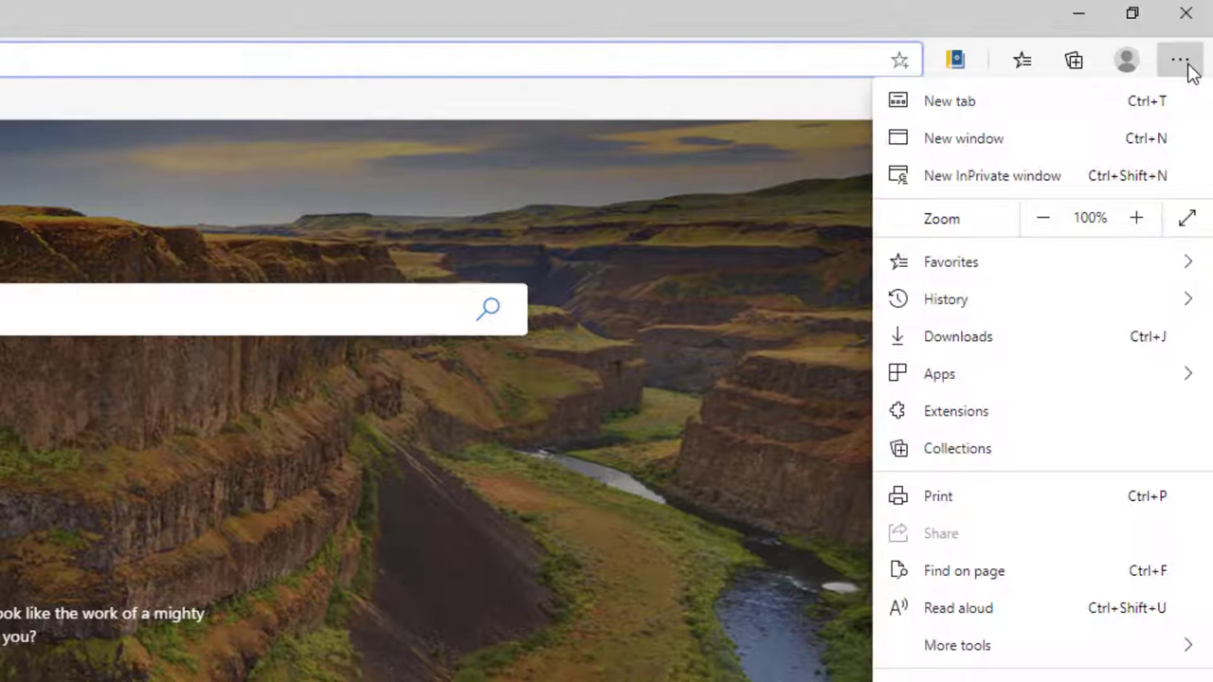
pyautogui.click(1086, 423)
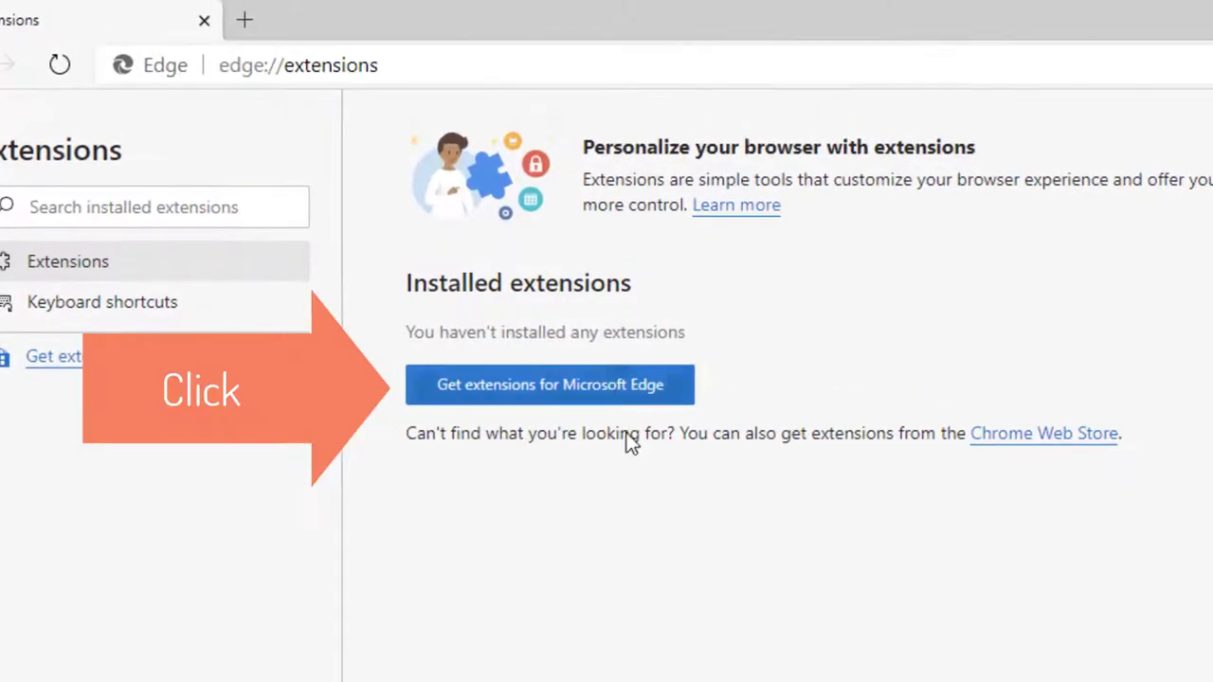
pyautogui.click(606, 393)
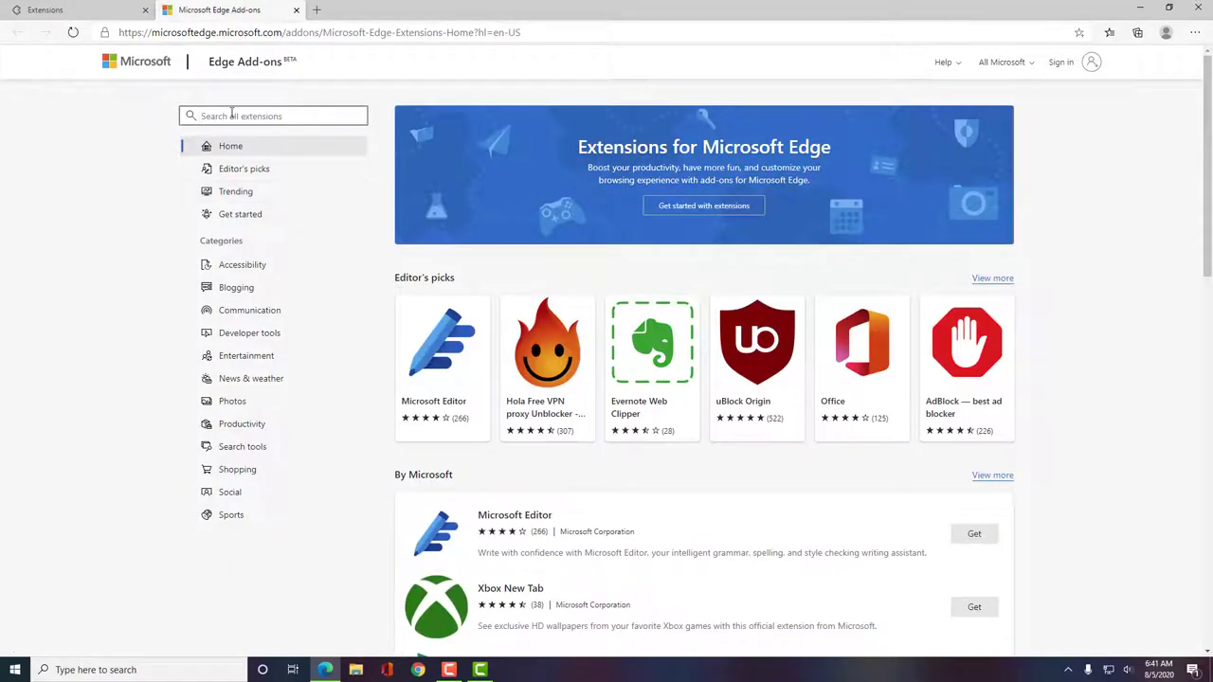
# Search the add-ons store for "instant dictionary" and install the Instant Dictionary by GoodWordGuide.com extension.
pyautogui.click(231, 114)
pyautogui.write('i')
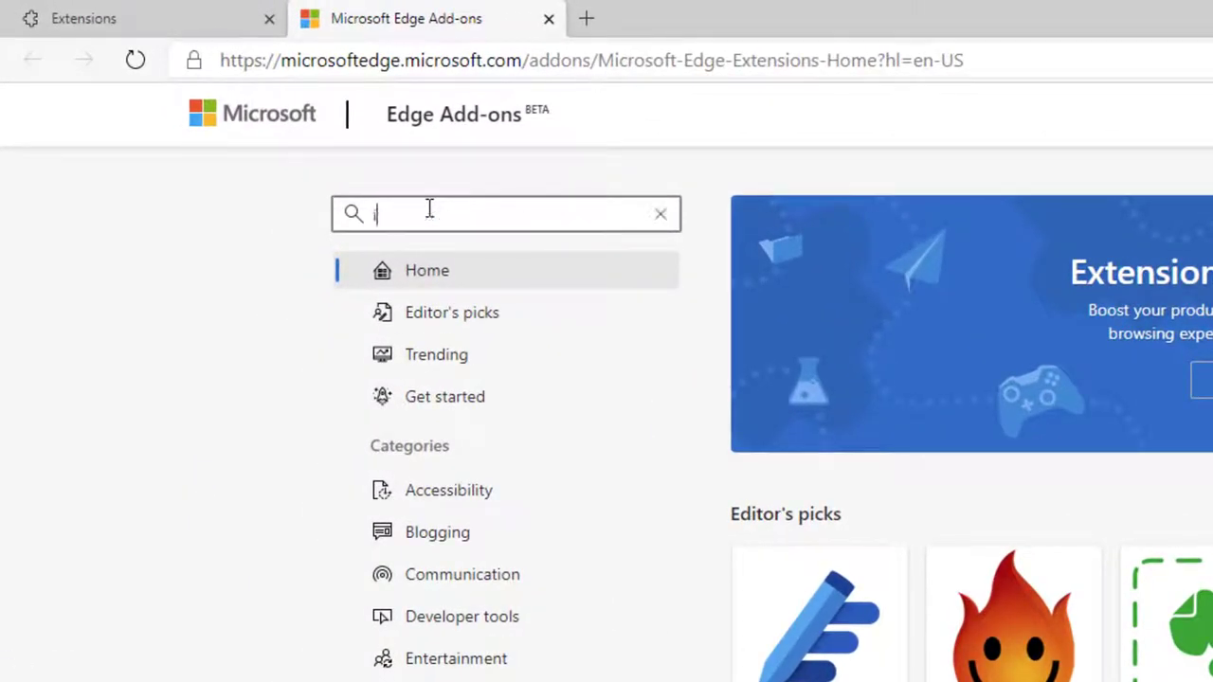
pyautogui.write('nstant dictionary')
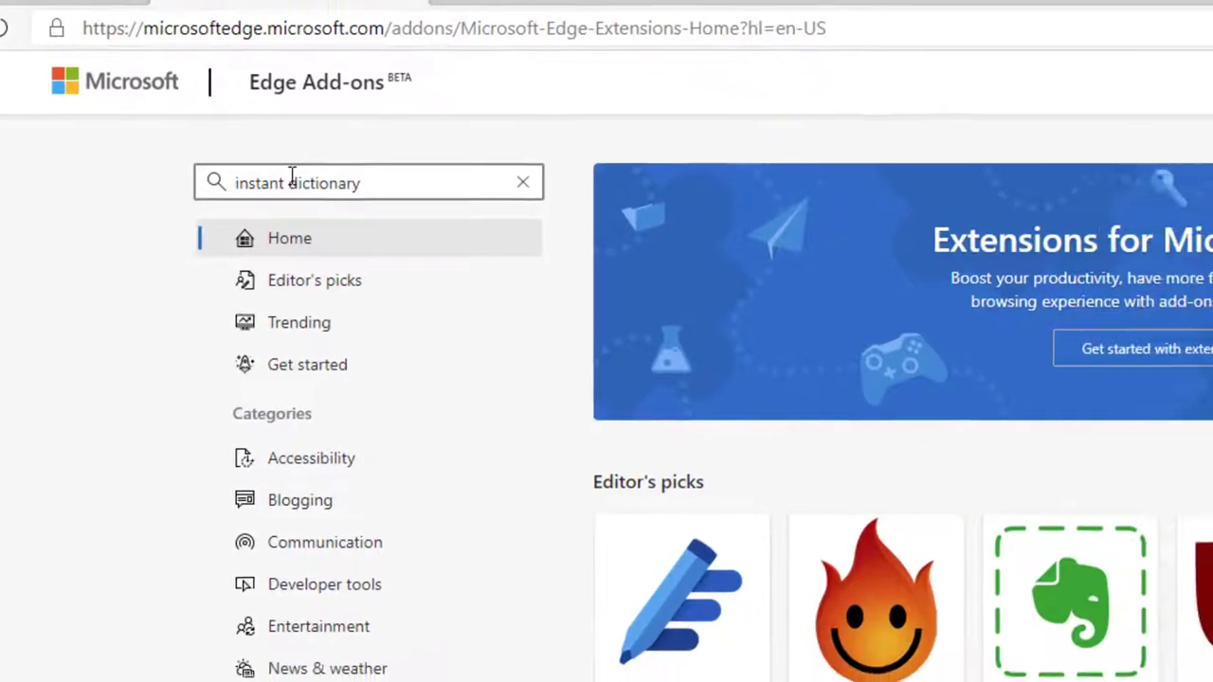
pyautogui.press('Return')
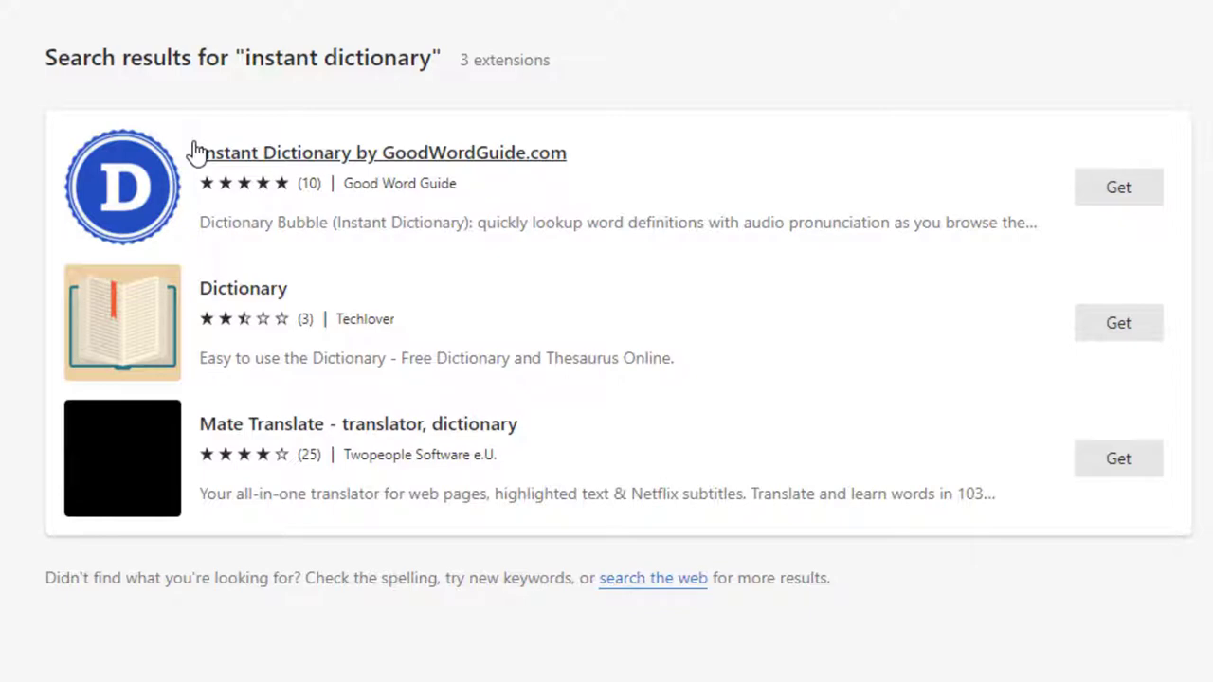
pyautogui.click(1153, 194)
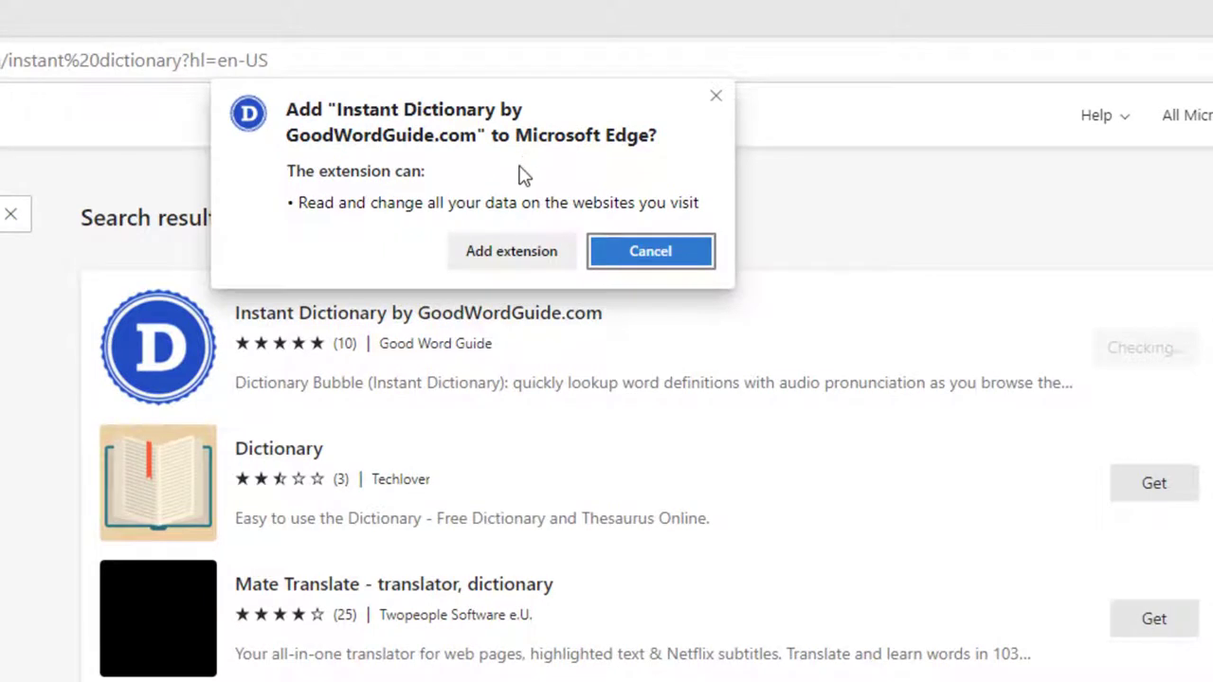
pyautogui.click(531, 258)
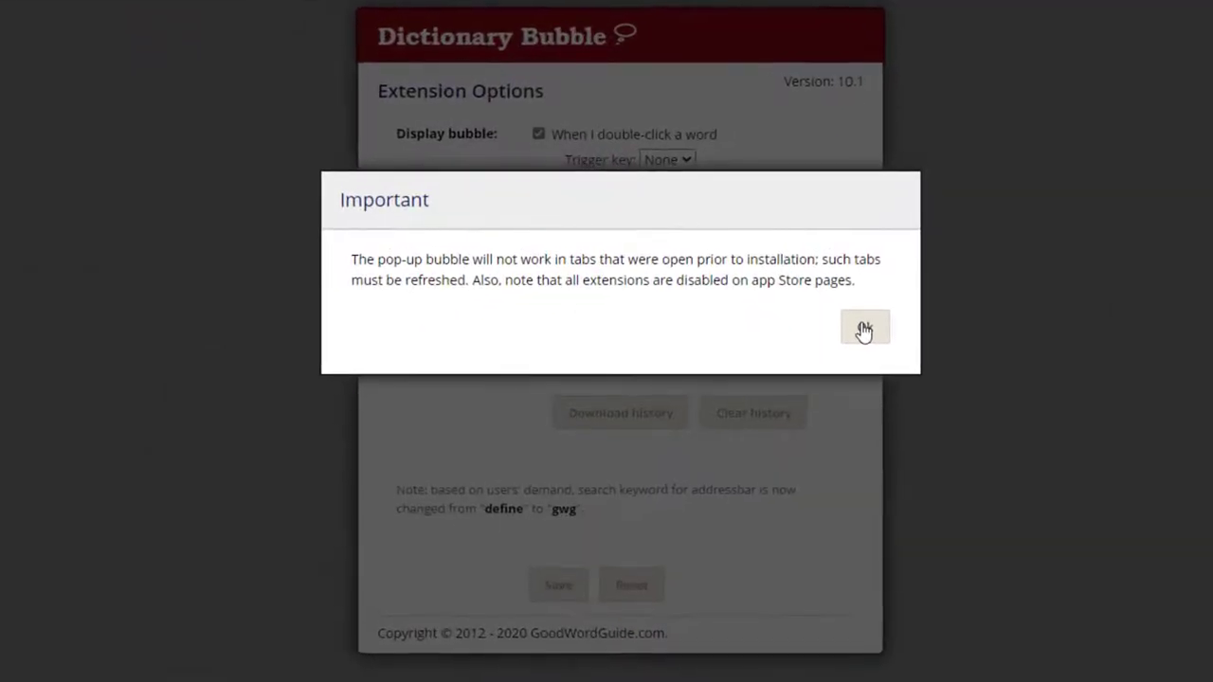
# Dismiss the installation notice, disable showing the bubble on a long click, and save the extension options.
pyautogui.click(780, 316)
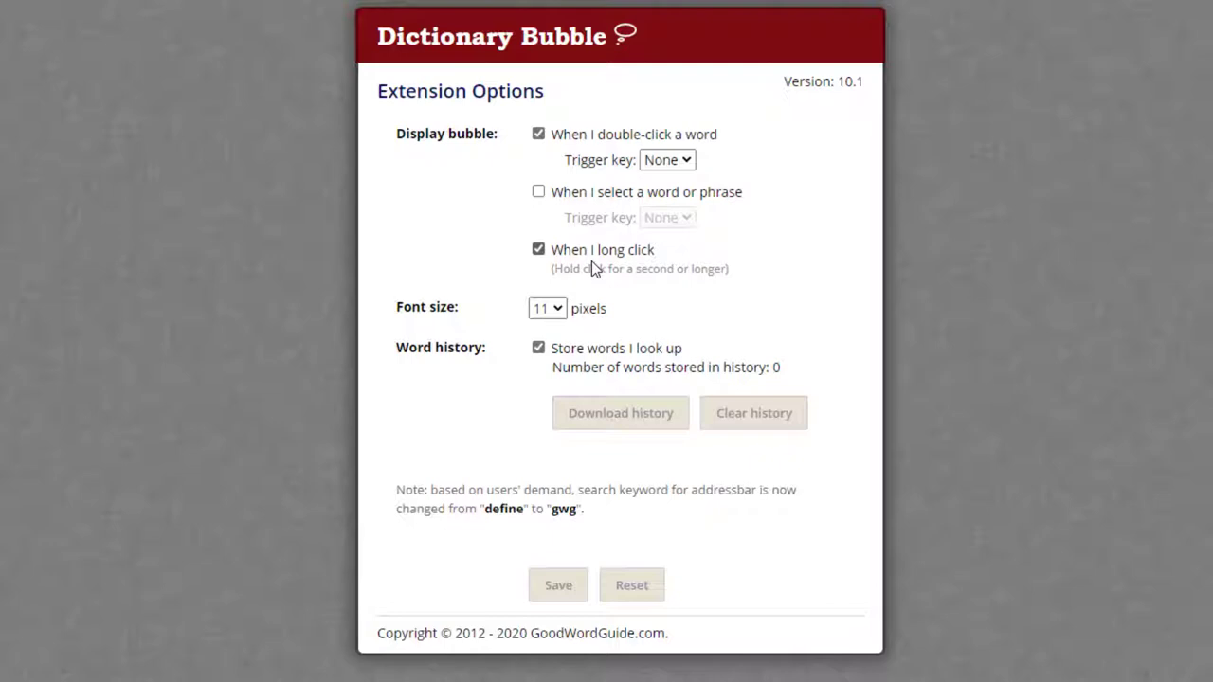
pyautogui.click(539, 252)
pyautogui.click(555, 597)
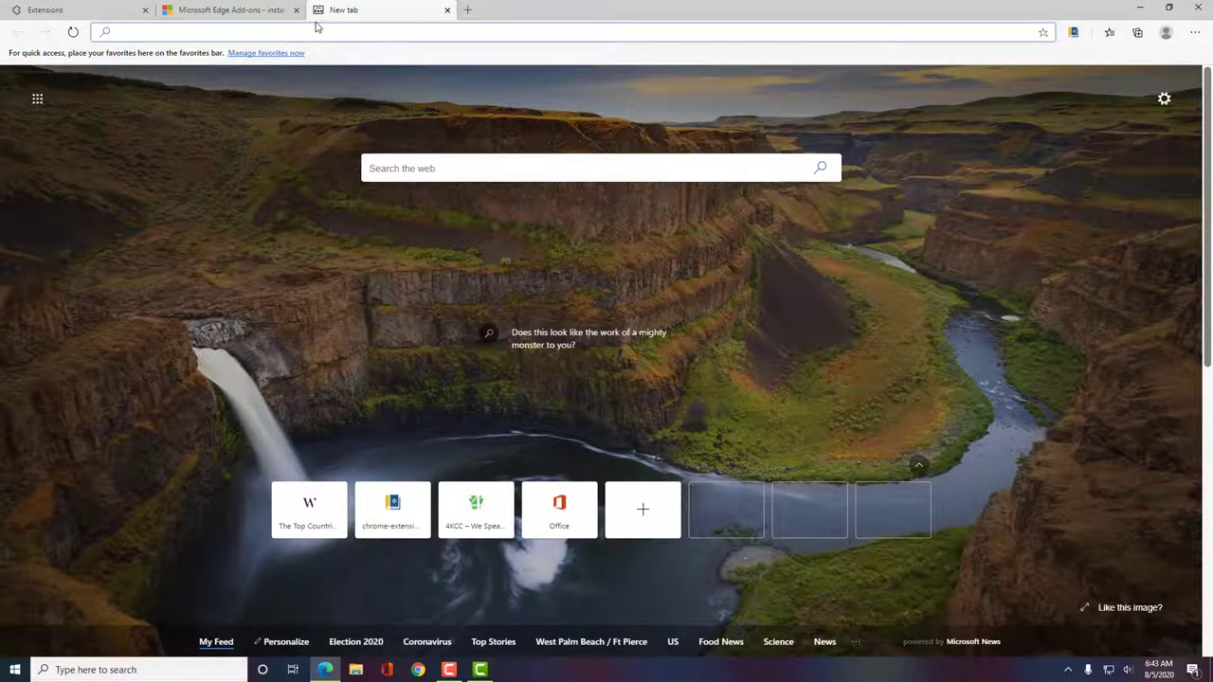
# Go to 4kcc.com/blog and open the full post "The Tracks Of My Fears".
pyautogui.write('4kcc.com/')
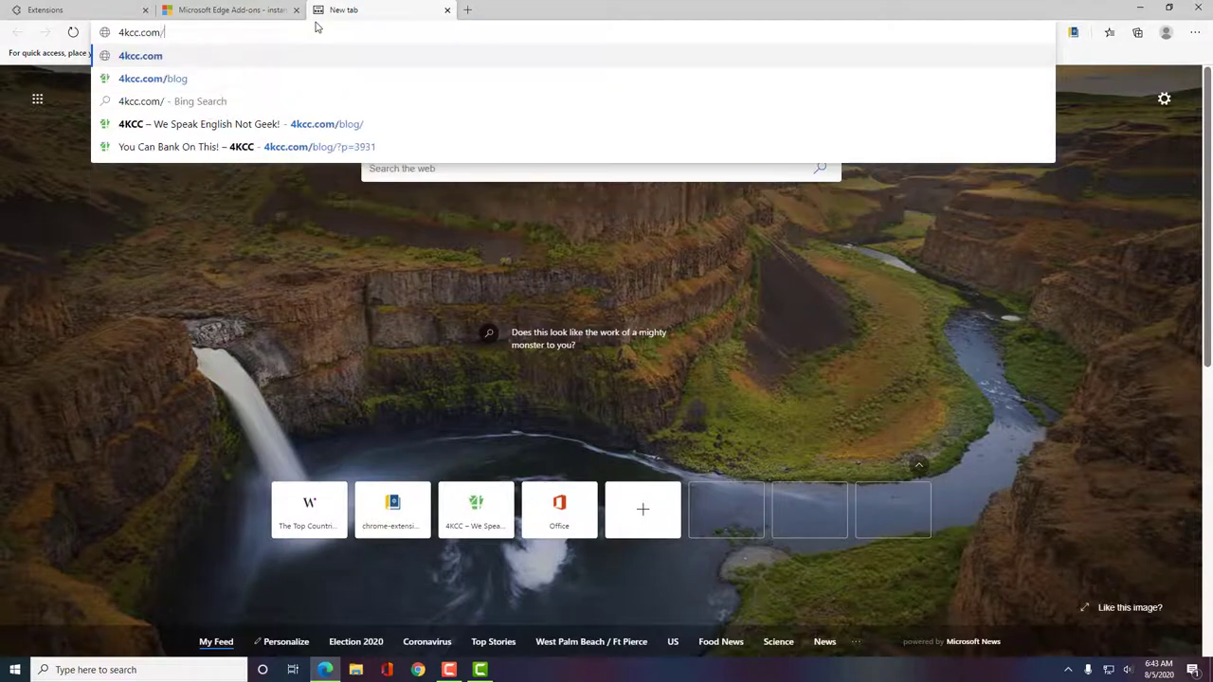
pyautogui.write('blog')
pyautogui.press('Return')
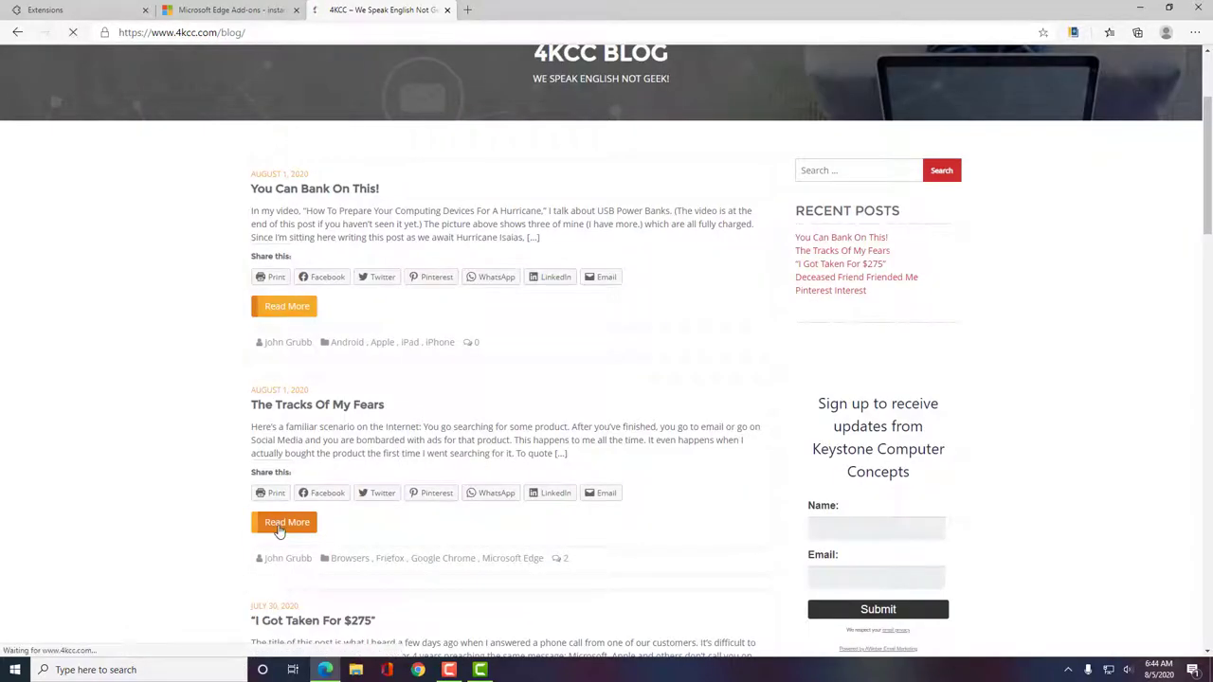
pyautogui.click(284, 523)
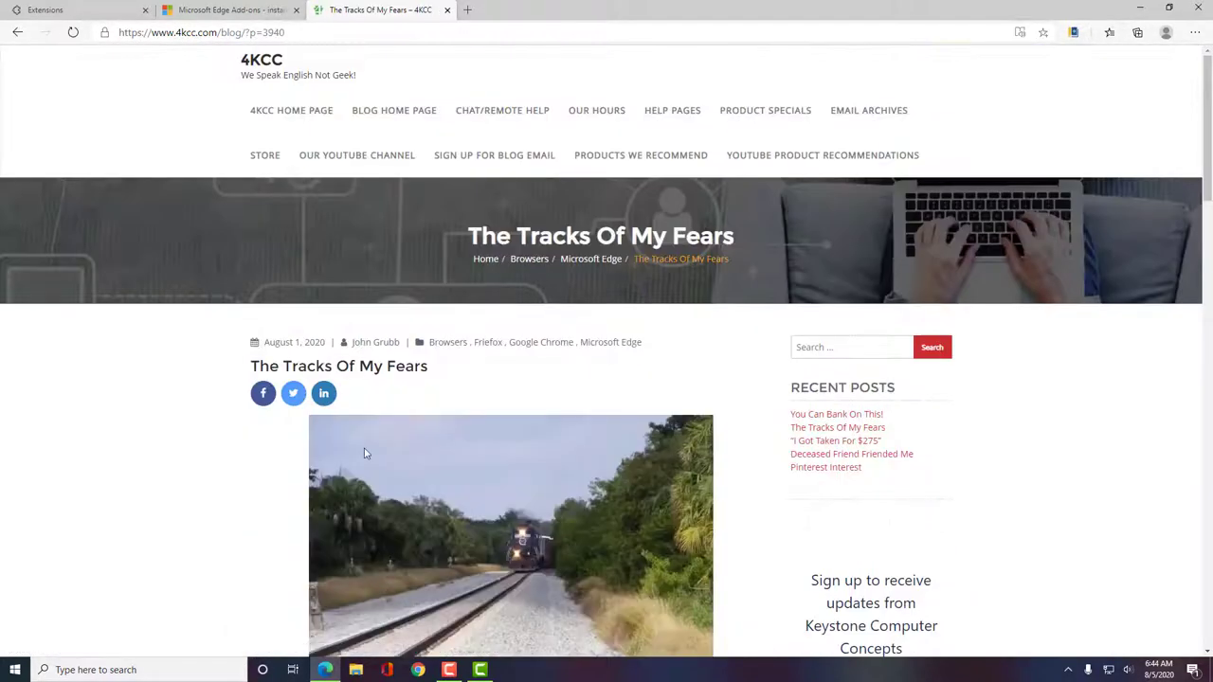
# Look up "bombarded" in the post's opening paragraph with the dictionary bubble, play its pronunciation, and open the fuller definition.
pyautogui.scroll(-3, 427, 415)
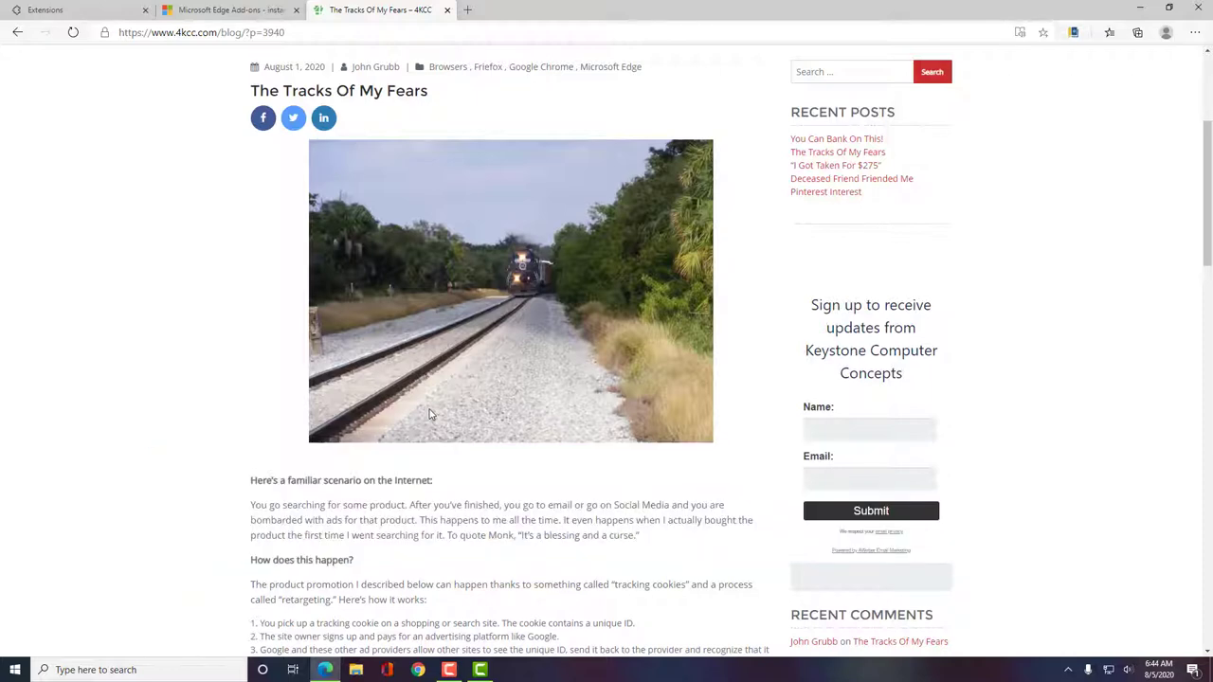
pyautogui.scroll(-2, 428, 414)
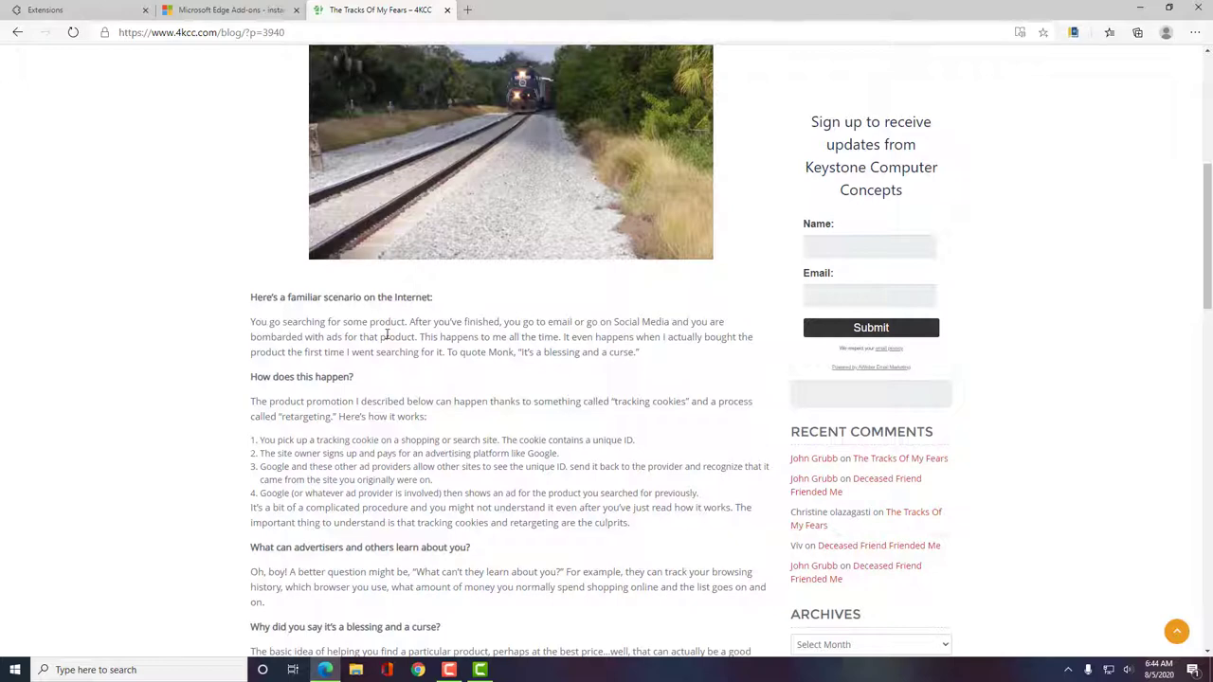
pyautogui.doubleClick(292, 337)
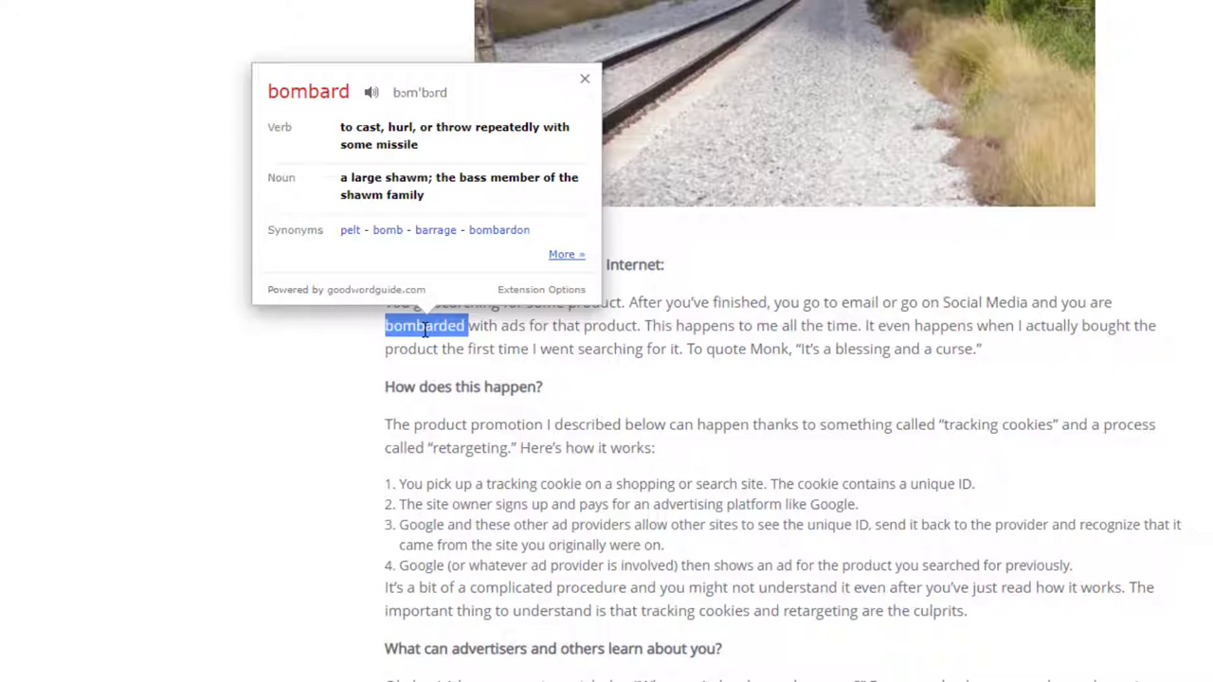
pyautogui.click(373, 96)
pyautogui.click(373, 96)
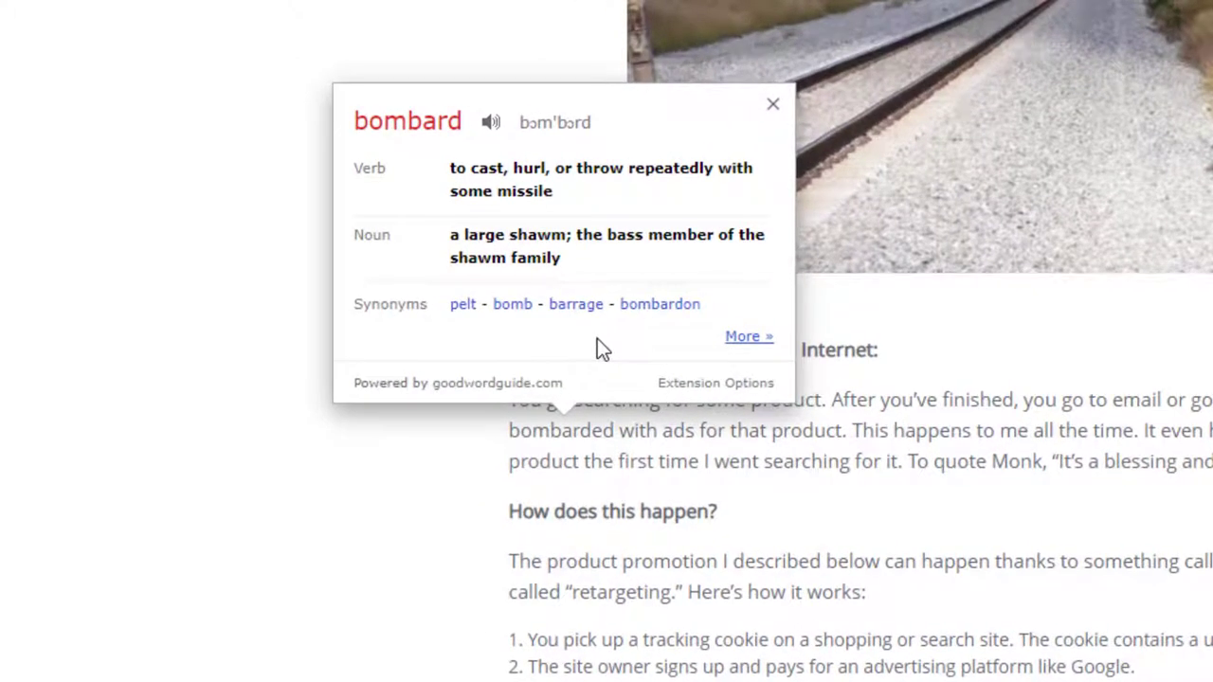
pyautogui.click(735, 343)
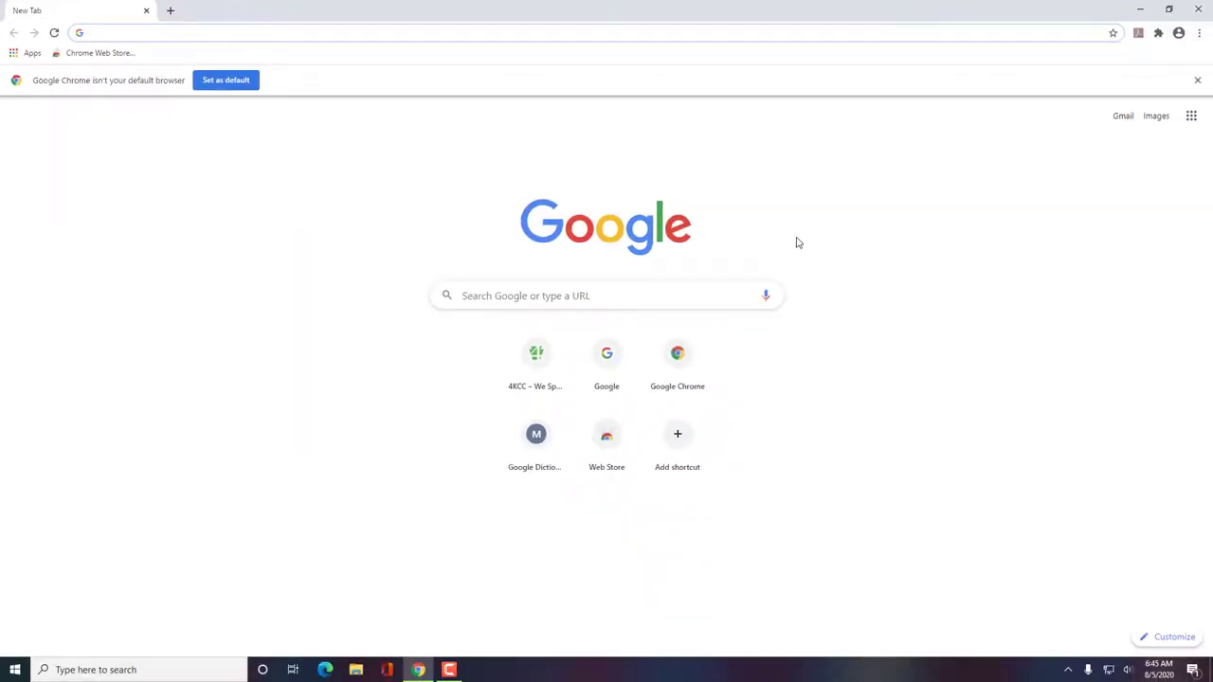
# Switch to Google Chrome, go to google.com/chrome/ and open the Chrome Web Store's extensions from that site.
pyautogui.write('goo')
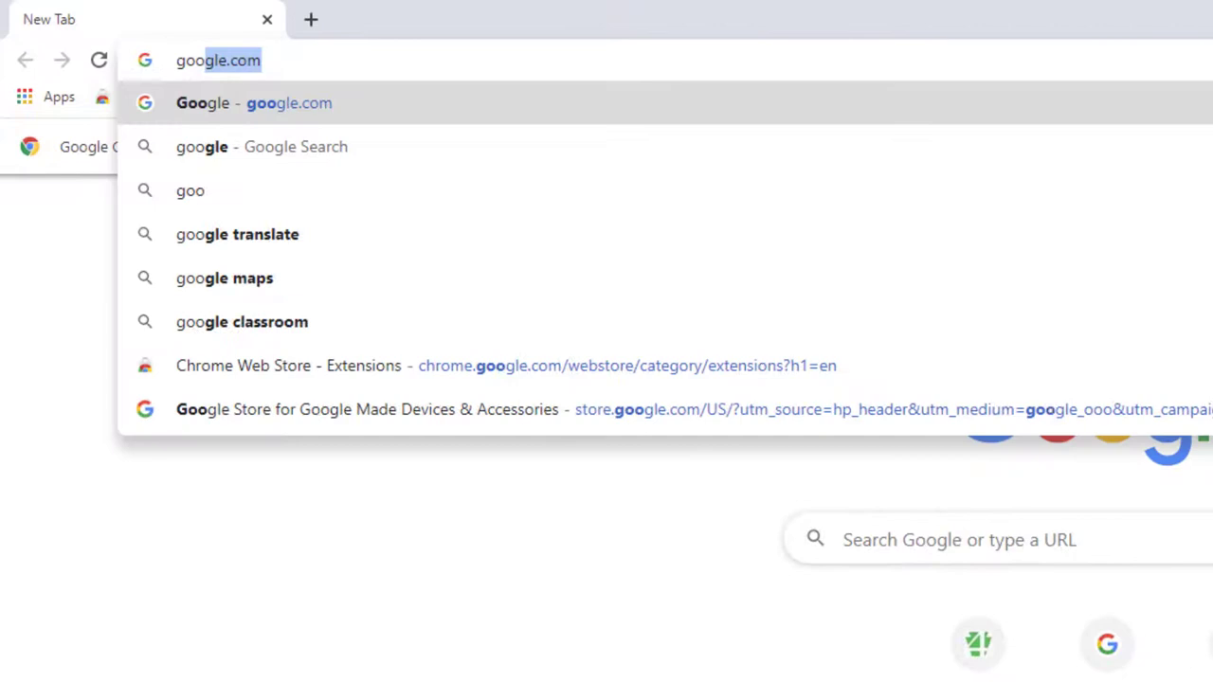
pyautogui.write('gle.com/chrome/')
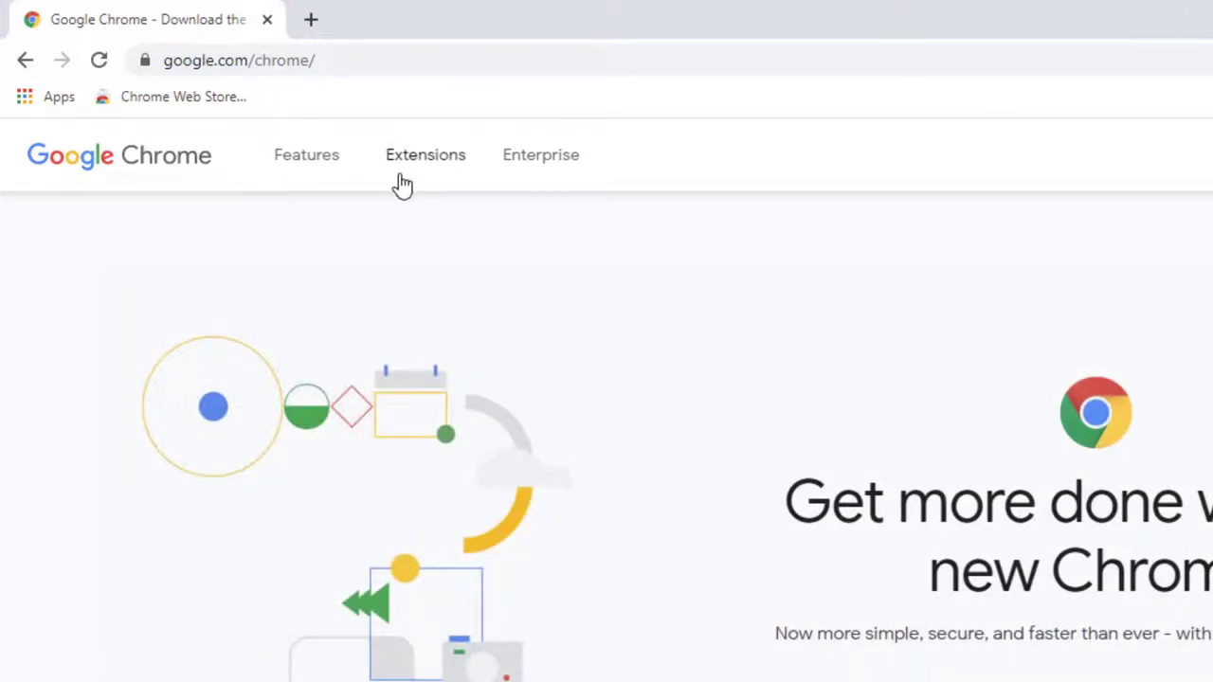
pyautogui.click(427, 158)
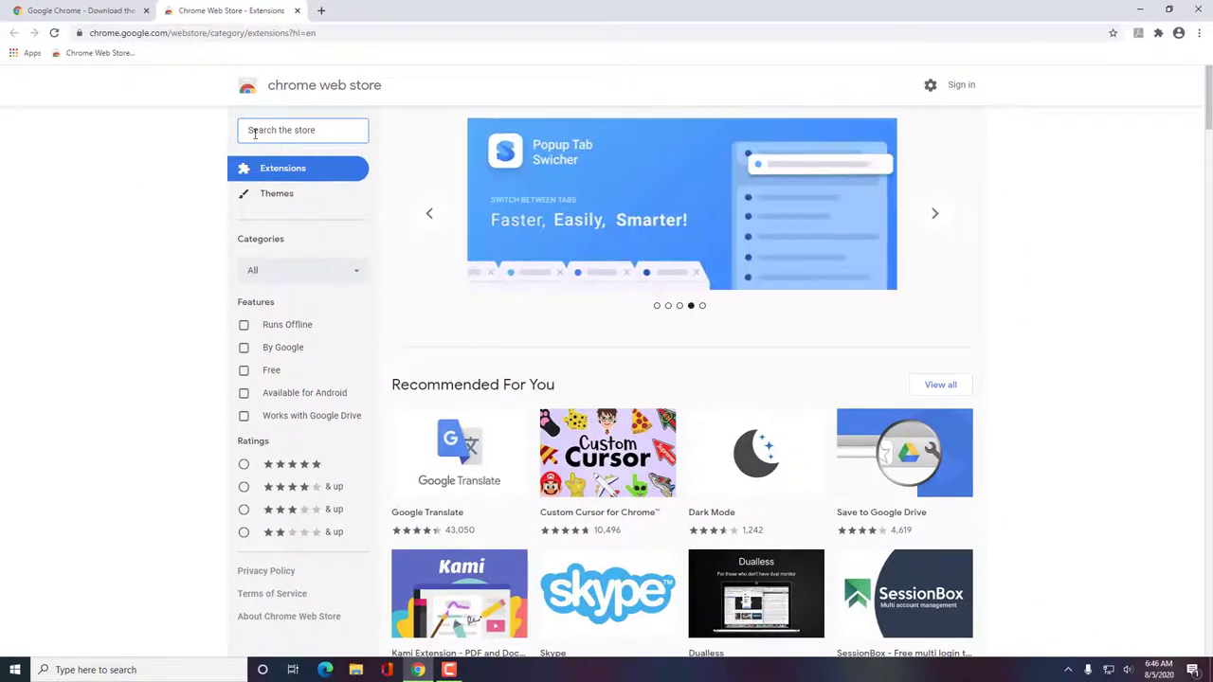
# Search the Chrome Web Store for "instant dictonary" and install the Instant Dictionary by GoodWordGuide.com extension.
pyautogui.write('instant')
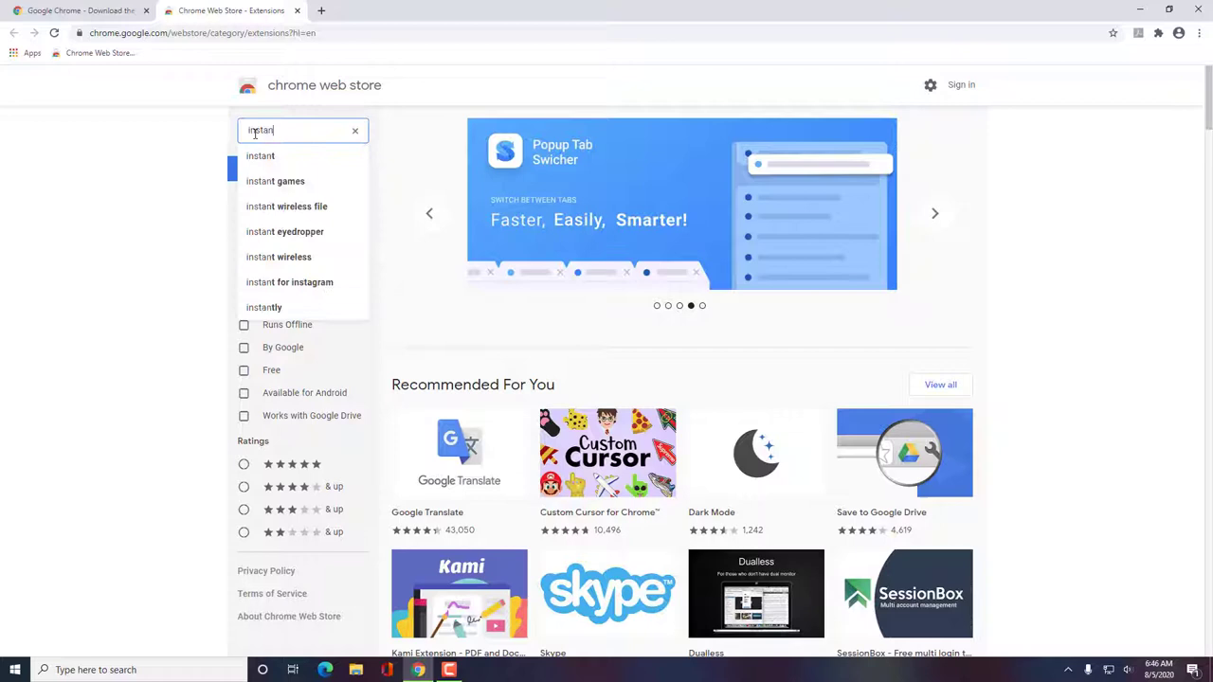
pyautogui.write(' dictonary')
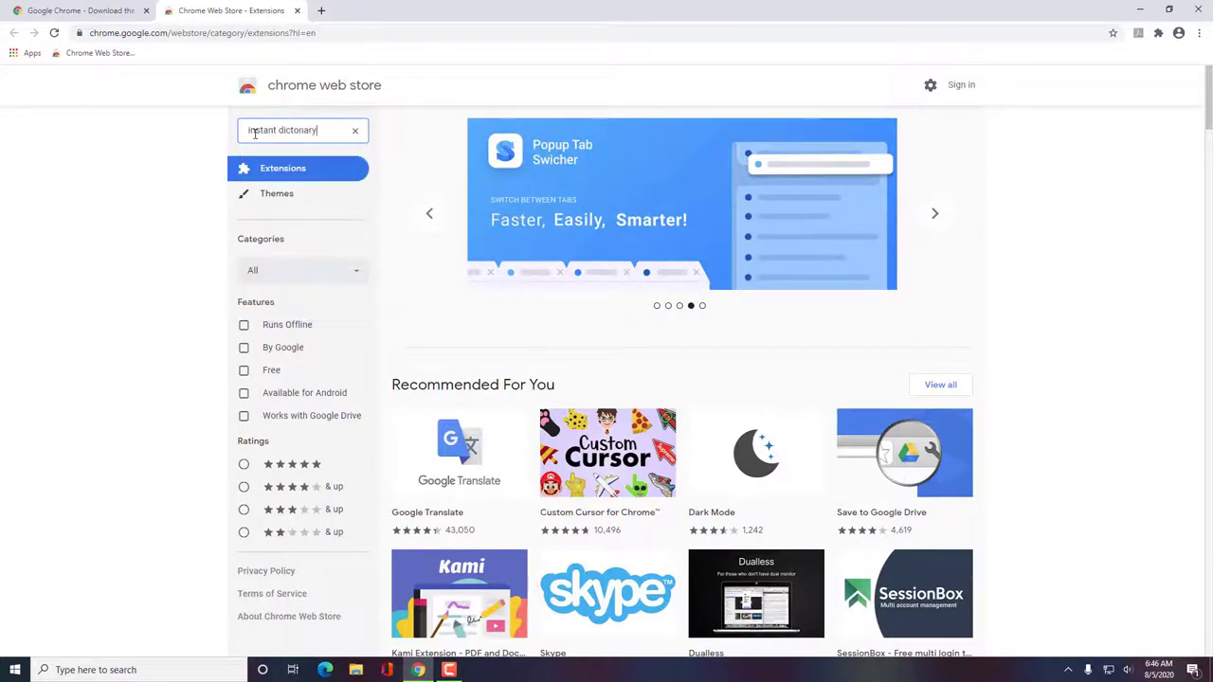
pyautogui.press('Return')
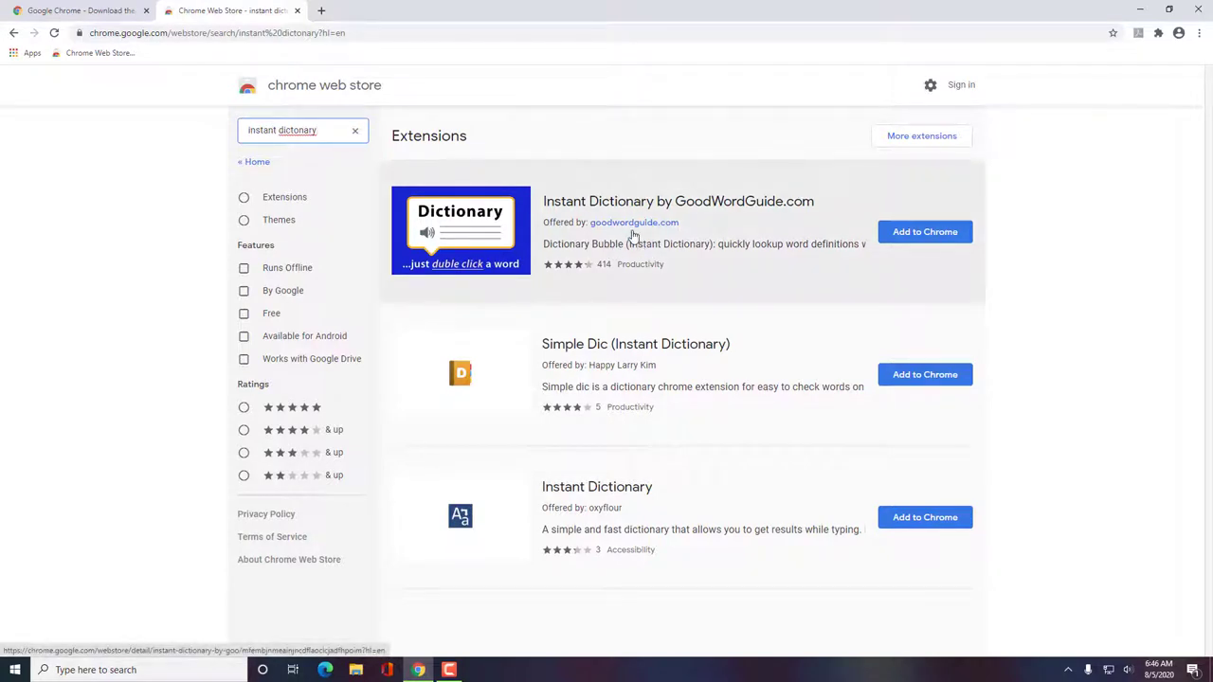
pyautogui.click(920, 243)
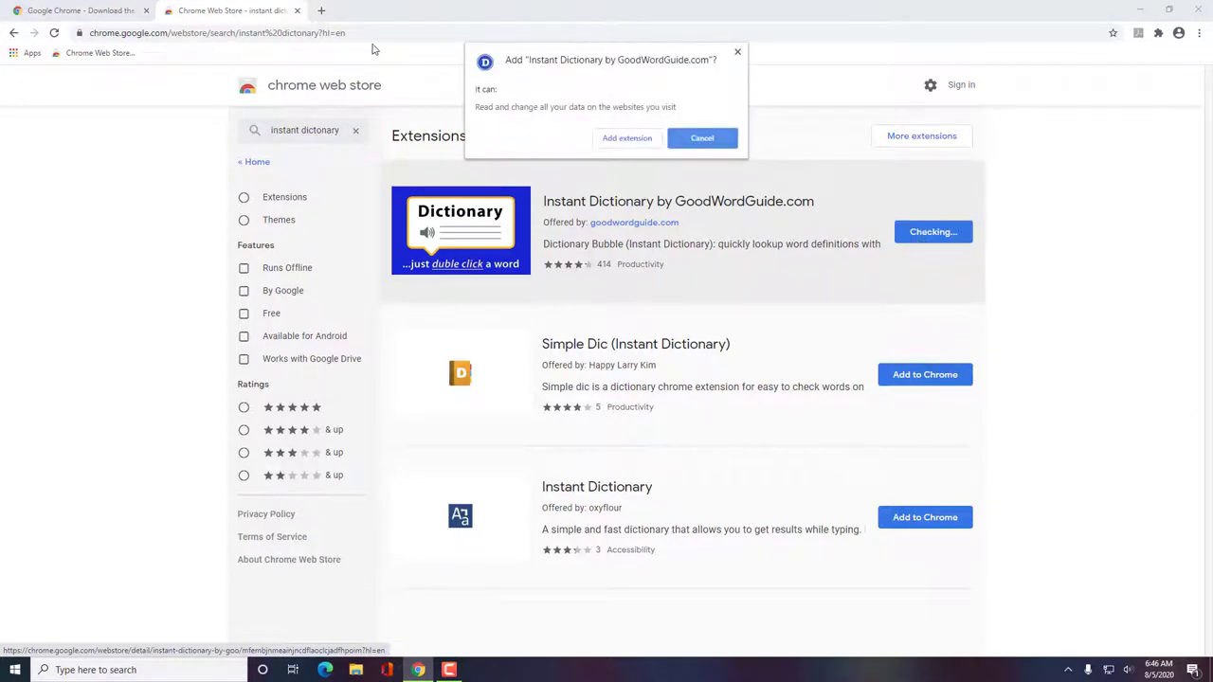
pyautogui.click(626, 138)
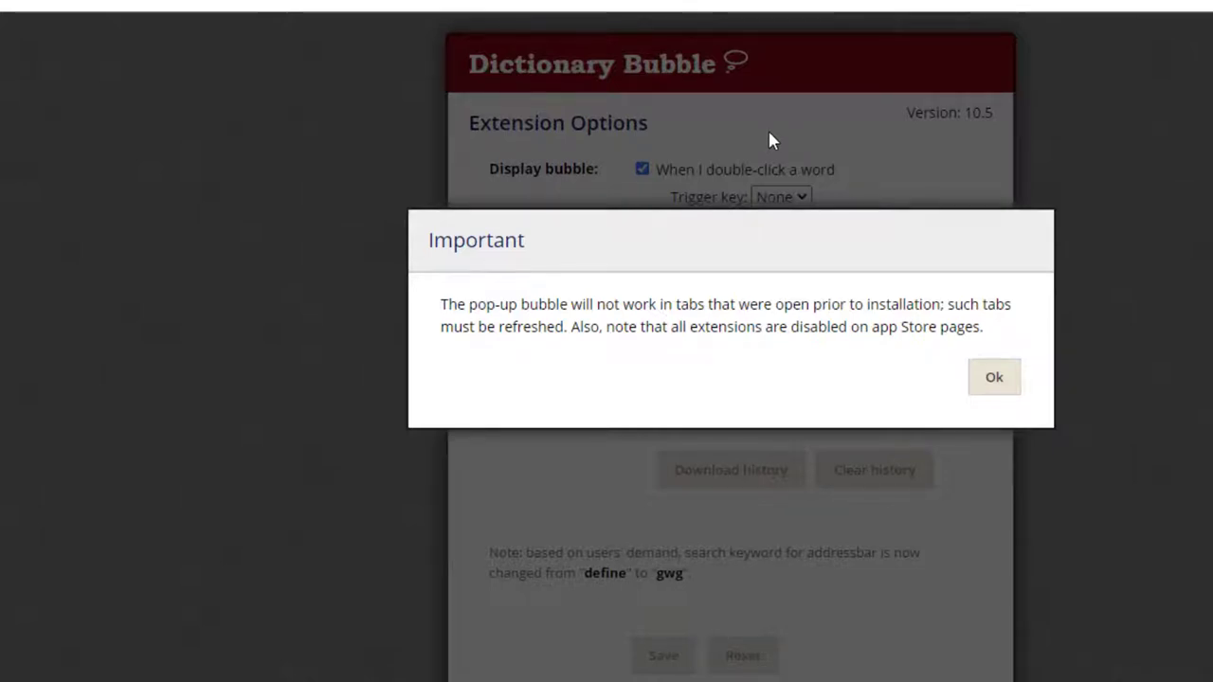
# Close the Important notice, turn off the "When I long click" display option, and save the Dictionary Bubble settings.
pyautogui.click(1002, 378)
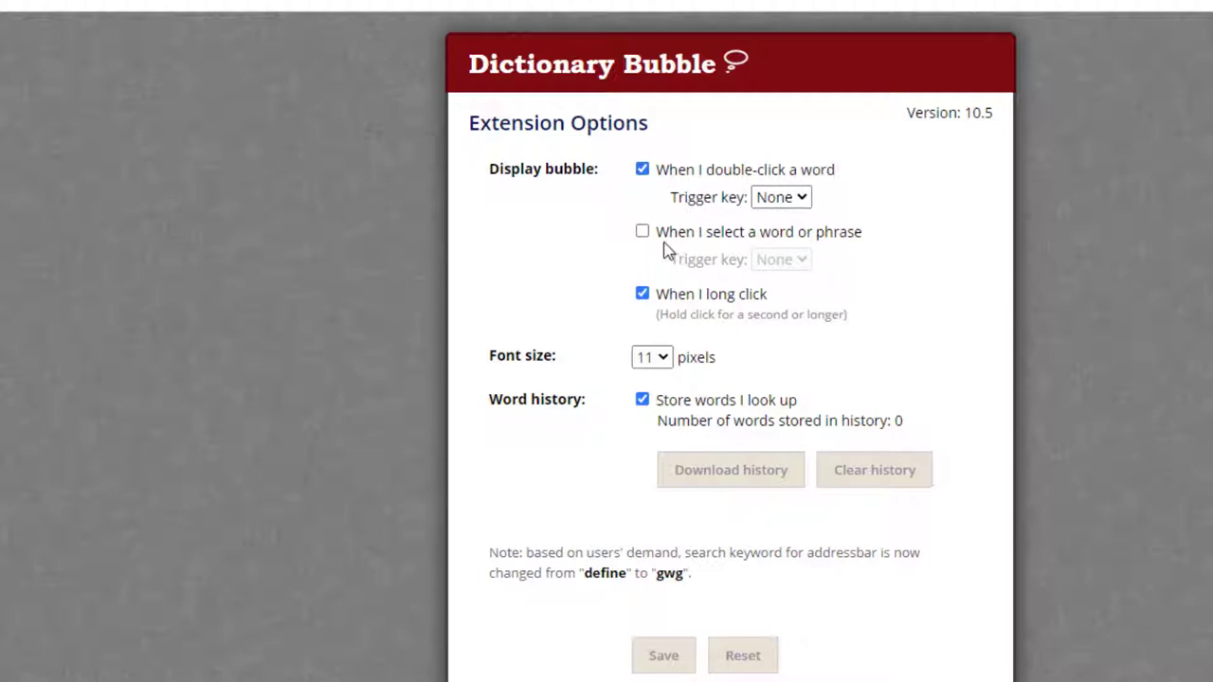
pyautogui.click(643, 295)
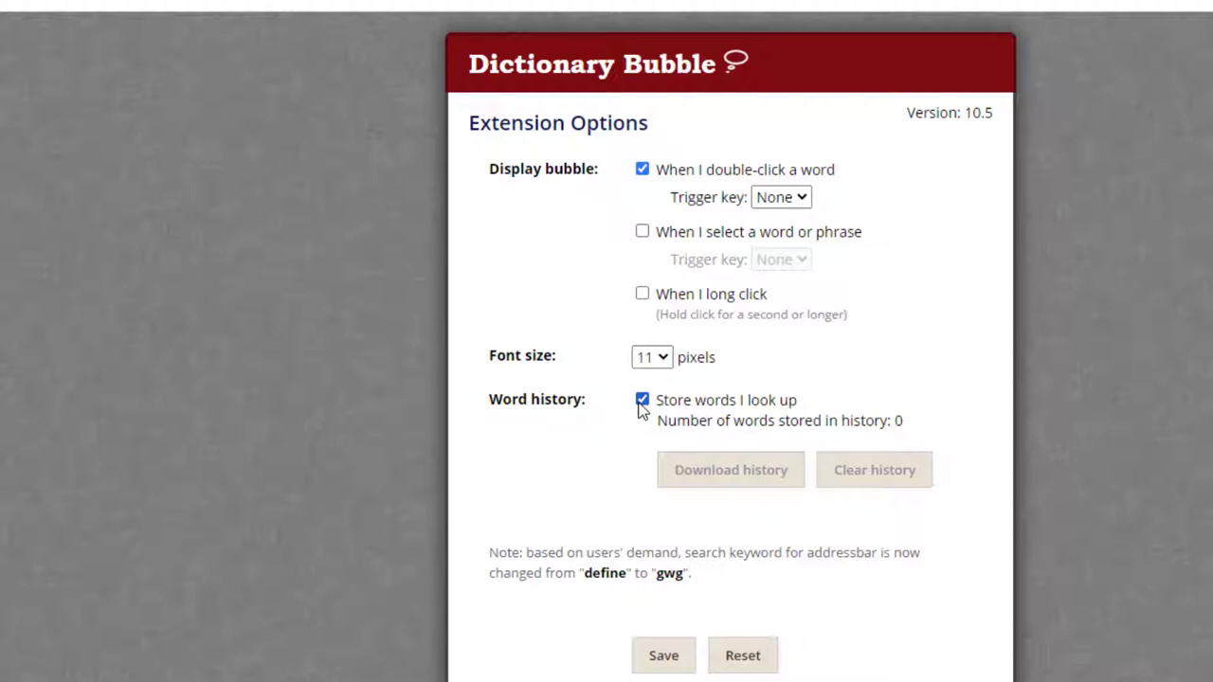
pyautogui.click(678, 667)
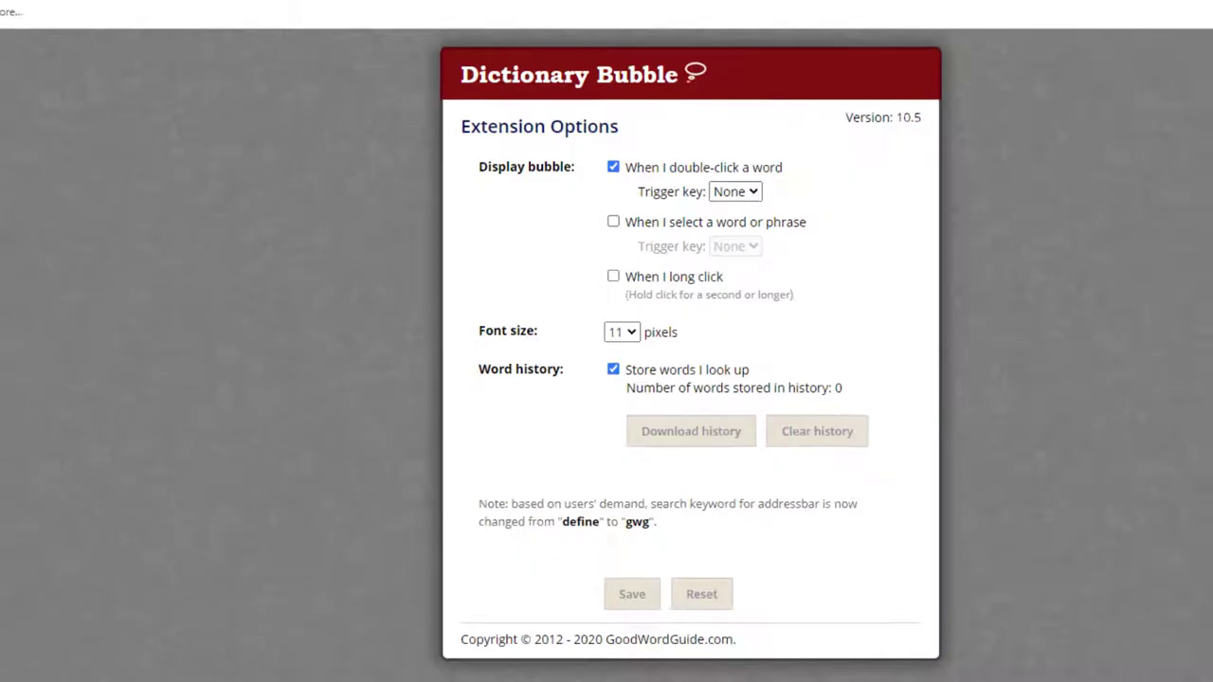
# Open the 4KCC blog in a new tab and open the full post "You Can Bank On This!".
pyautogui.click(466, 11)
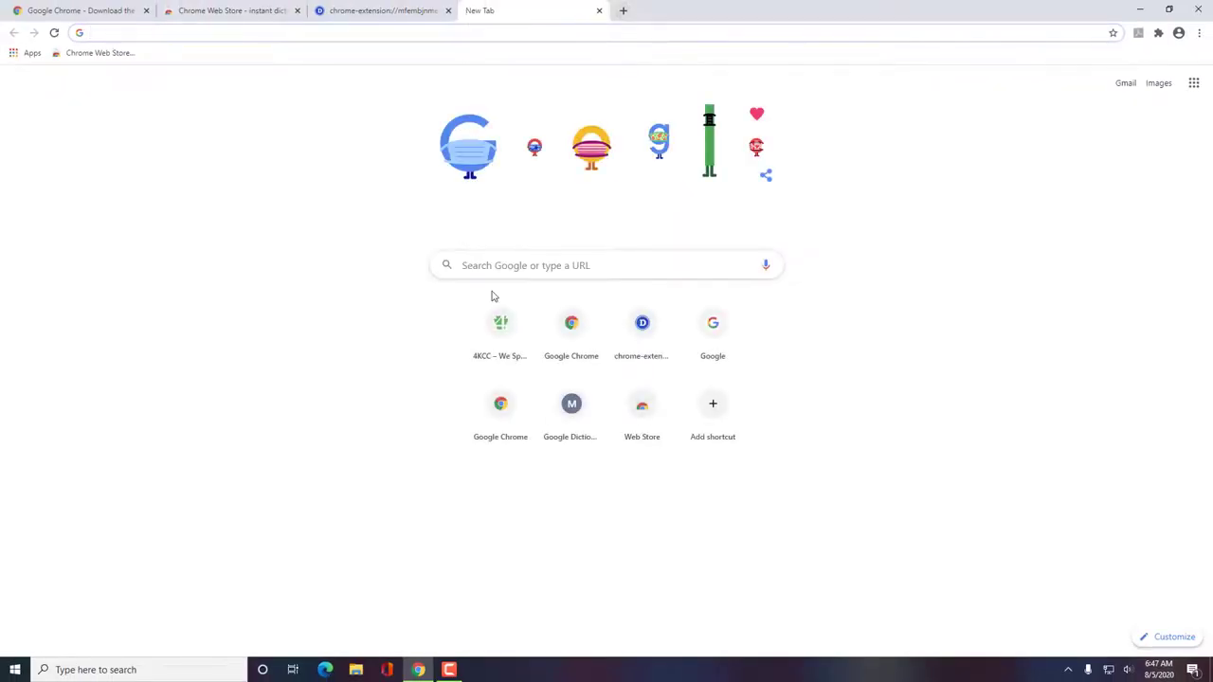
pyautogui.click(502, 324)
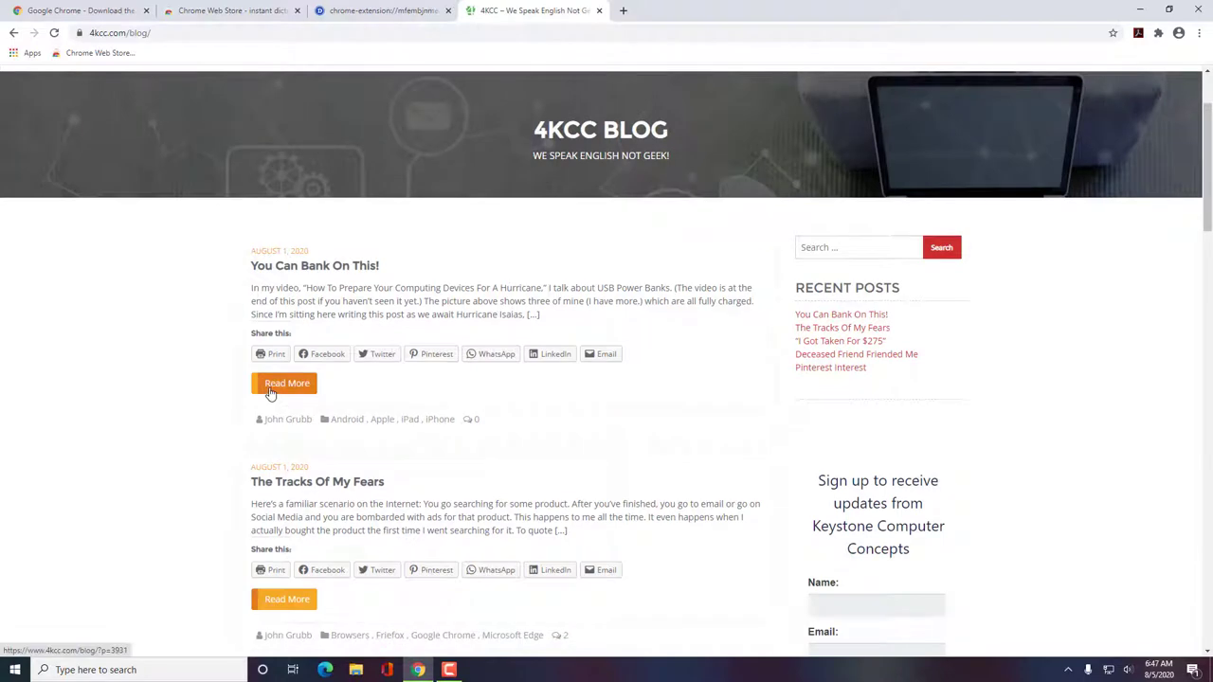
pyautogui.click(270, 391)
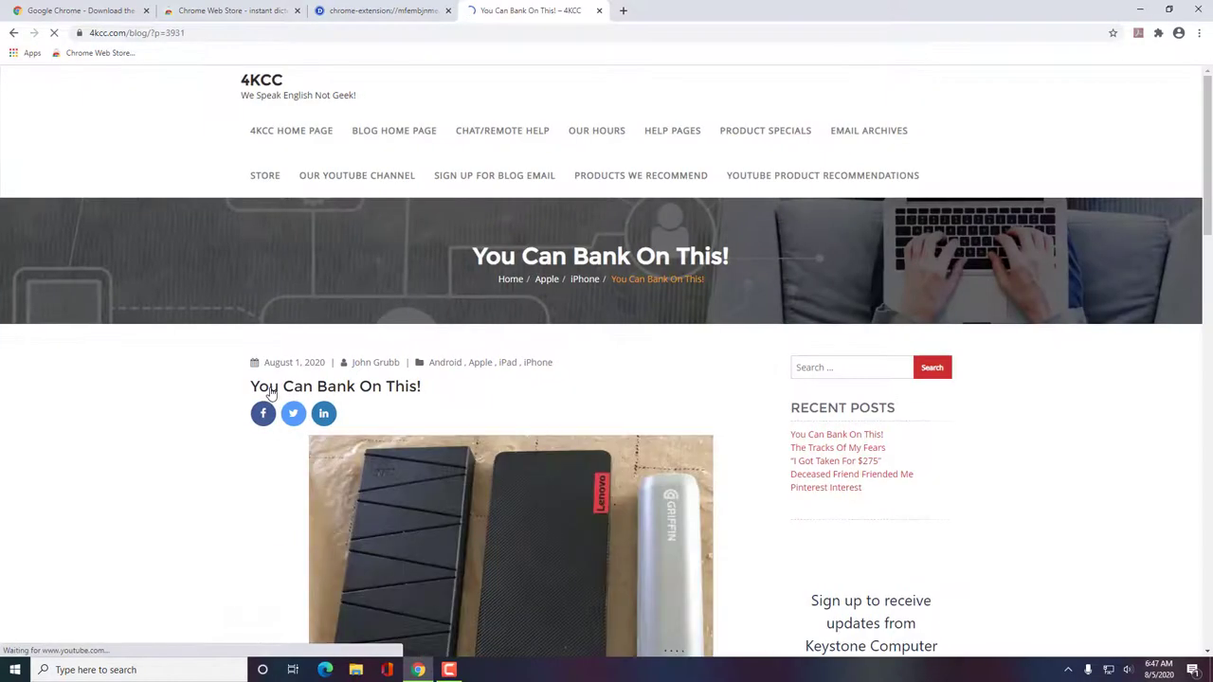
# Look up the word "shows" in the post's first paragraph with the dictionary bubble and play its pronunciation.
pyautogui.scroll(-6, 572, 297)
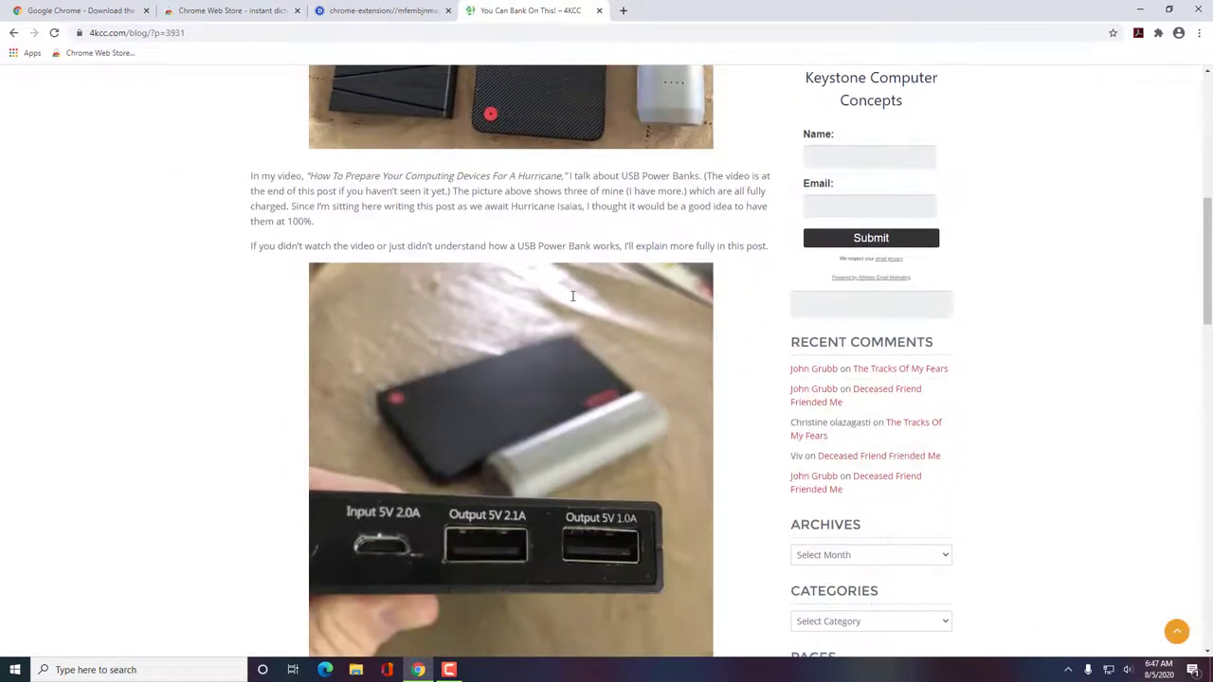
pyautogui.doubleClick(550, 190)
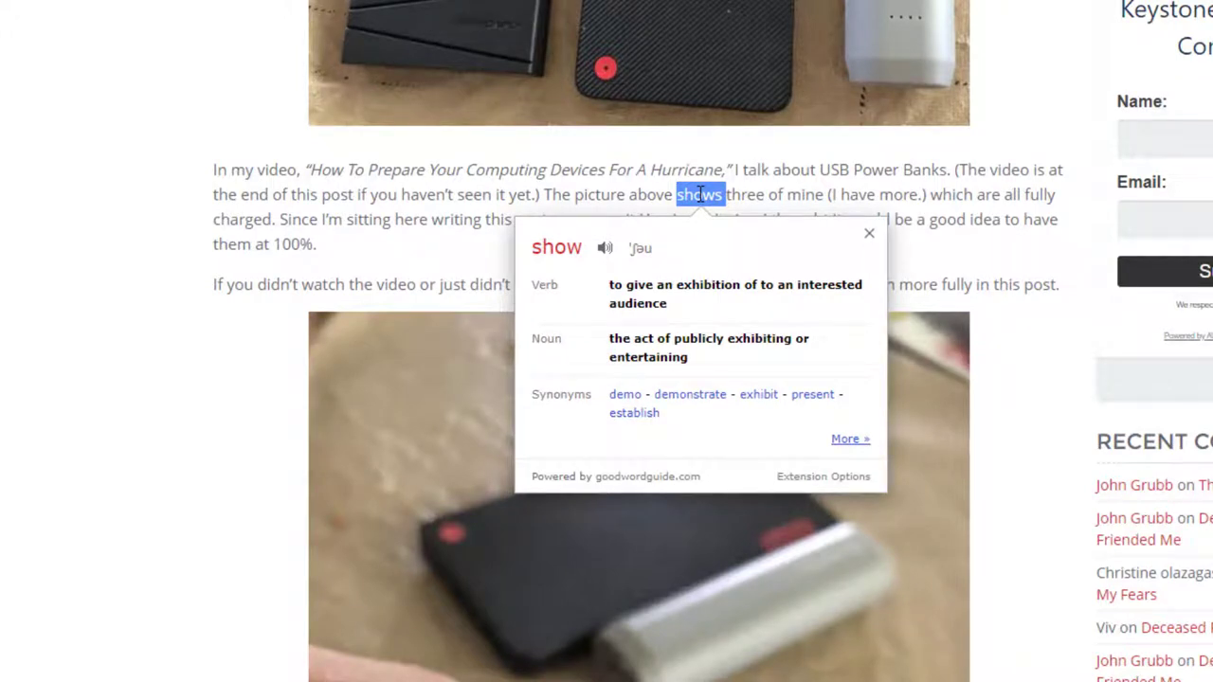
pyautogui.click(602, 251)
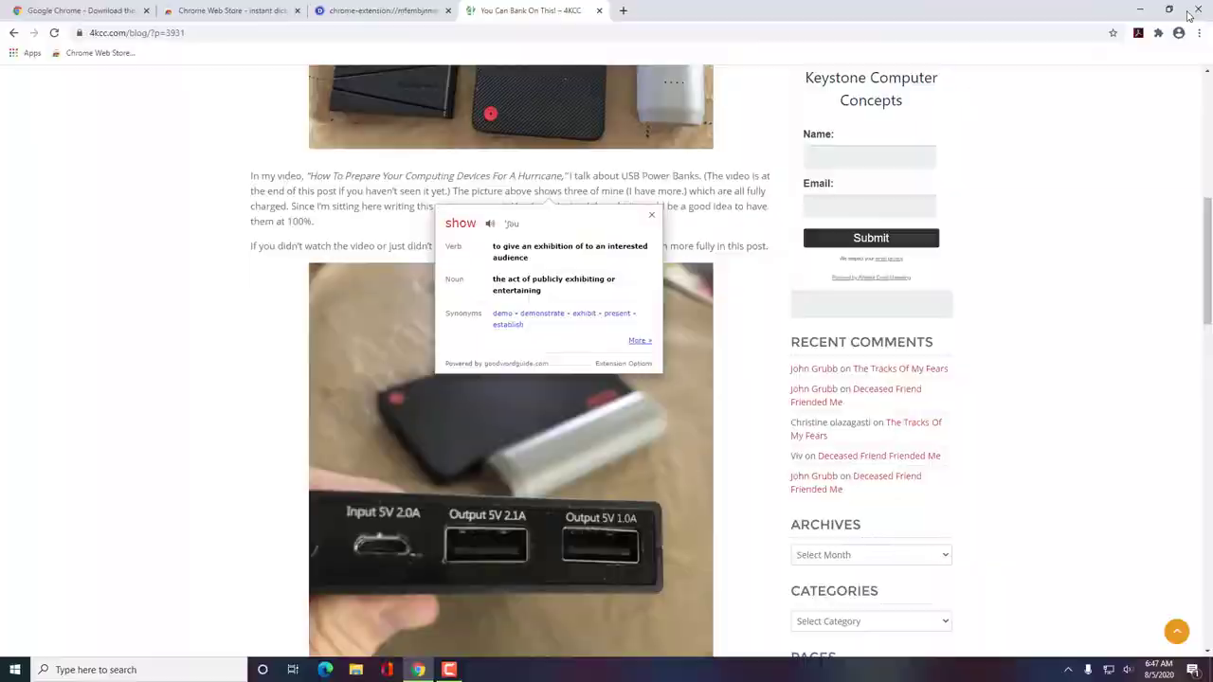
# Close and reopen Chrome, open the Chrome Web Store, and search it for "pinterest".
pyautogui.click(1190, 13)
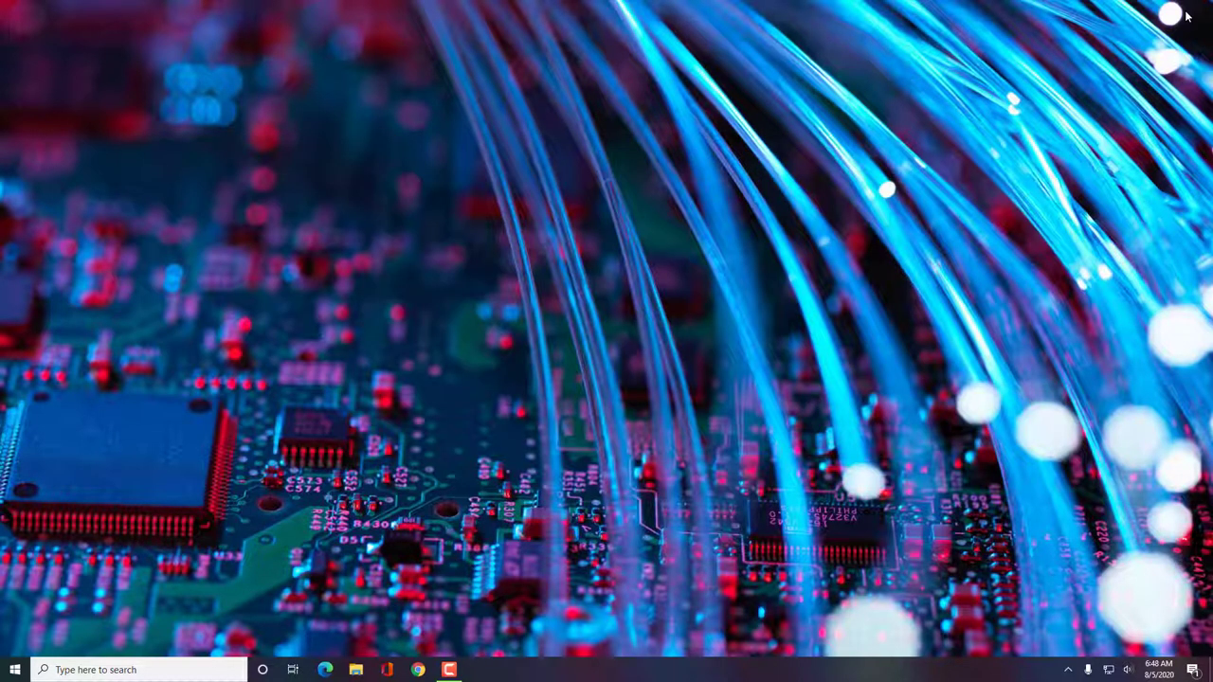
pyautogui.click(418, 670)
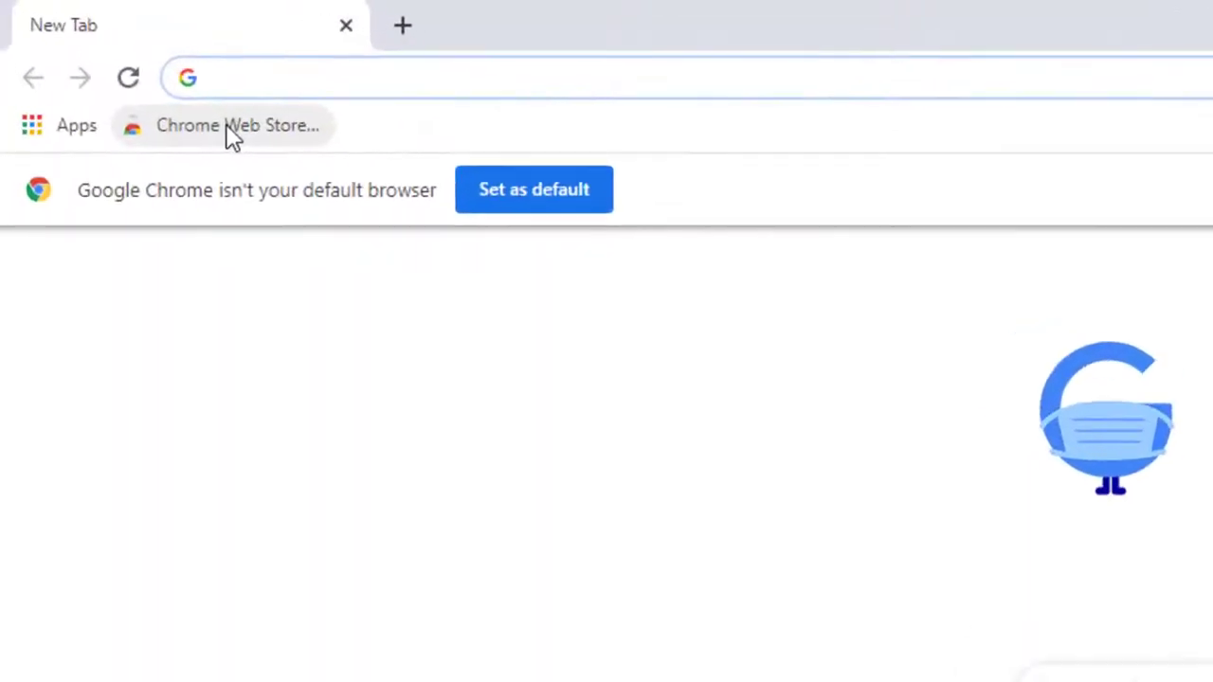
pyautogui.click(227, 126)
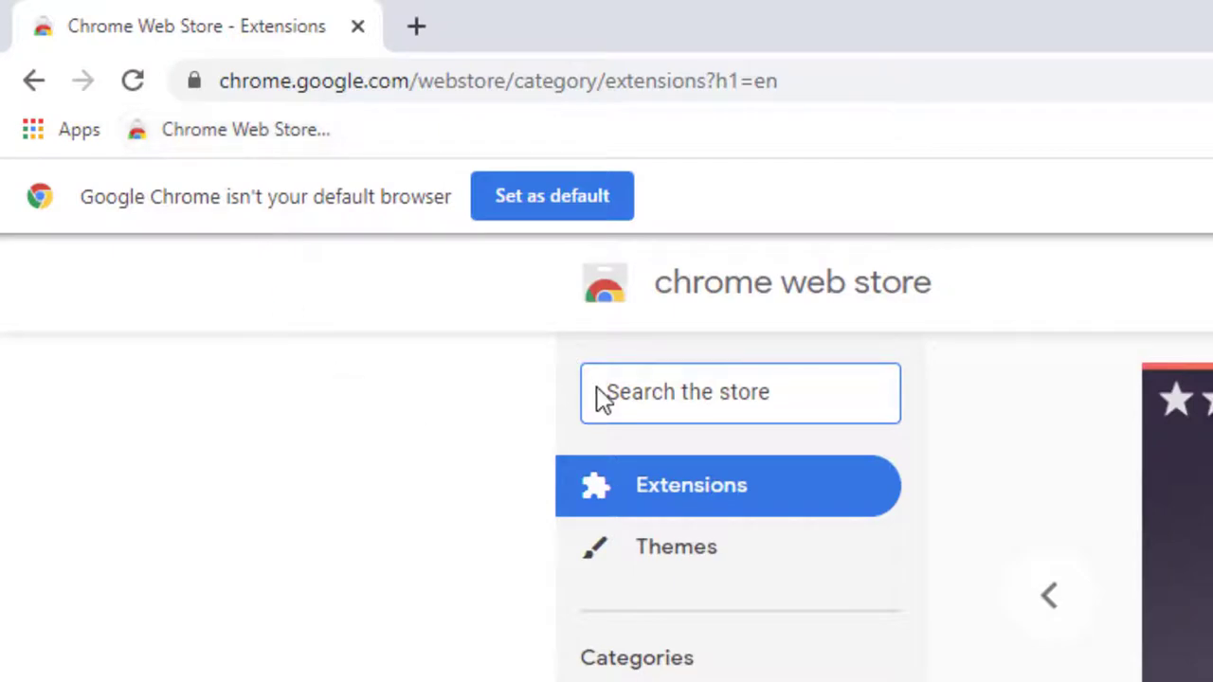
pyautogui.write('pintere')
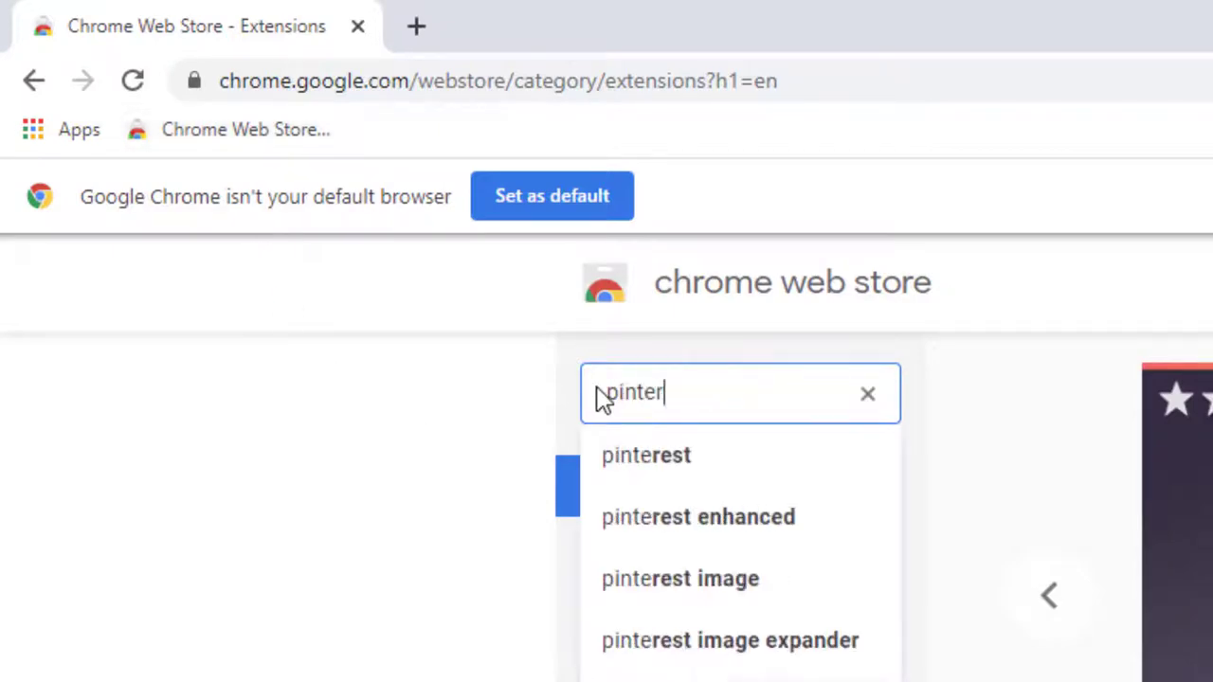
pyautogui.write('st')
pyautogui.press('Return')
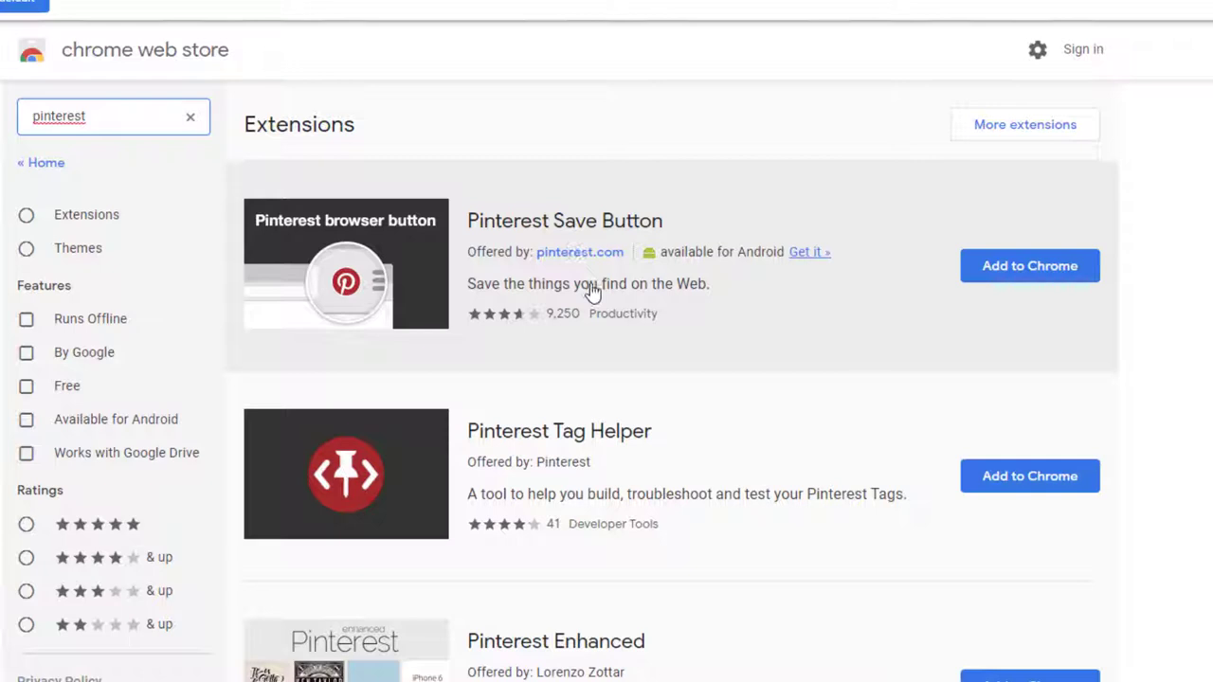
# Add the Pinterest Save Button extension to Chrome and decline to store the Pinterest login in the browser.
pyautogui.click(1024, 265)
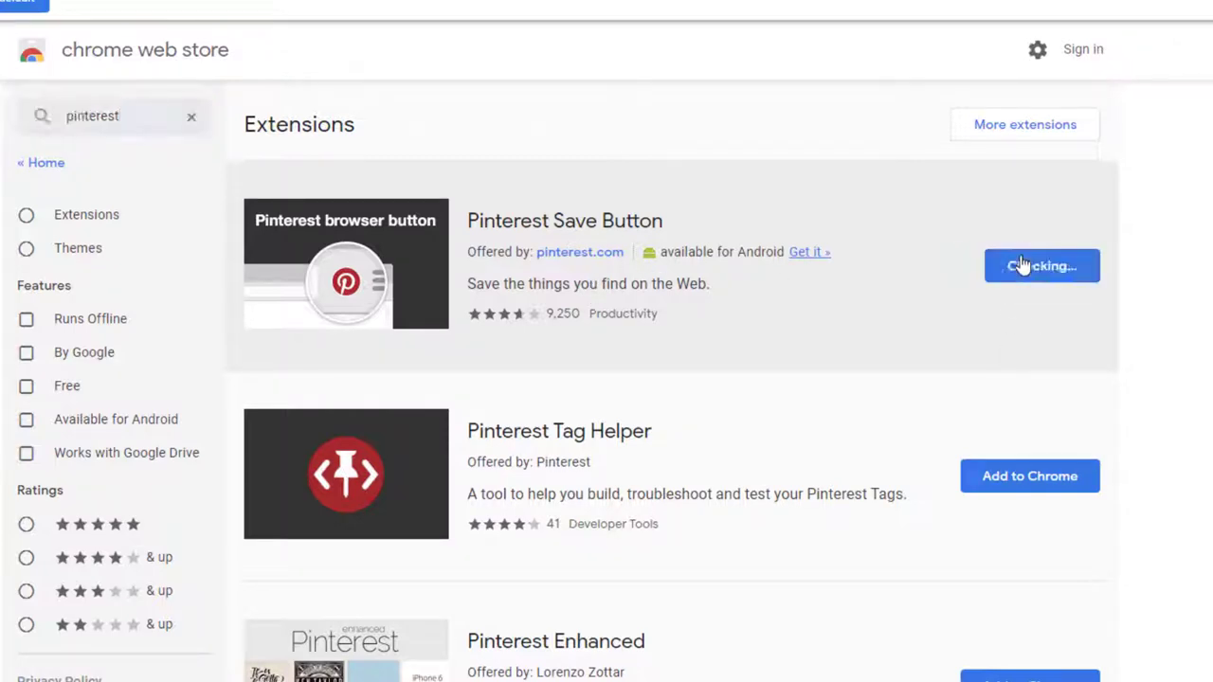
pyautogui.click(590, 84)
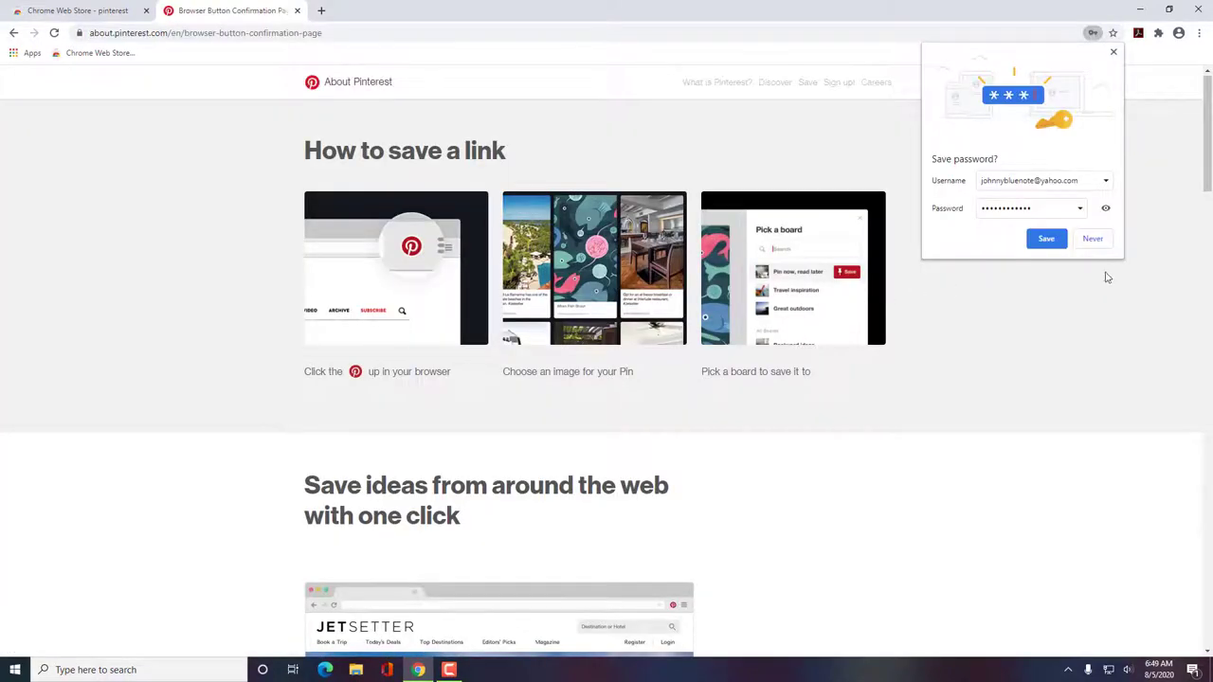
pyautogui.click(1099, 241)
# Open the 4KCC post "You Can Bank On This!" in a new tab and view the Pinterest board choices for its power bank photo.
pyautogui.click(321, 10)
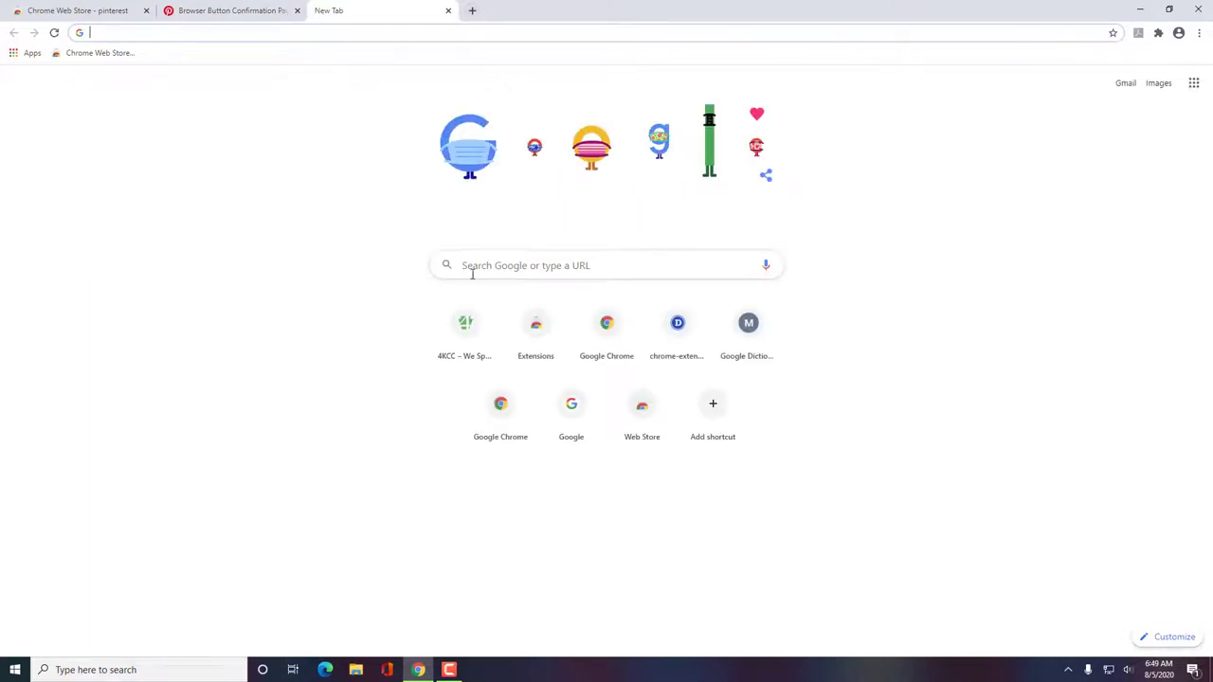
pyautogui.click(465, 324)
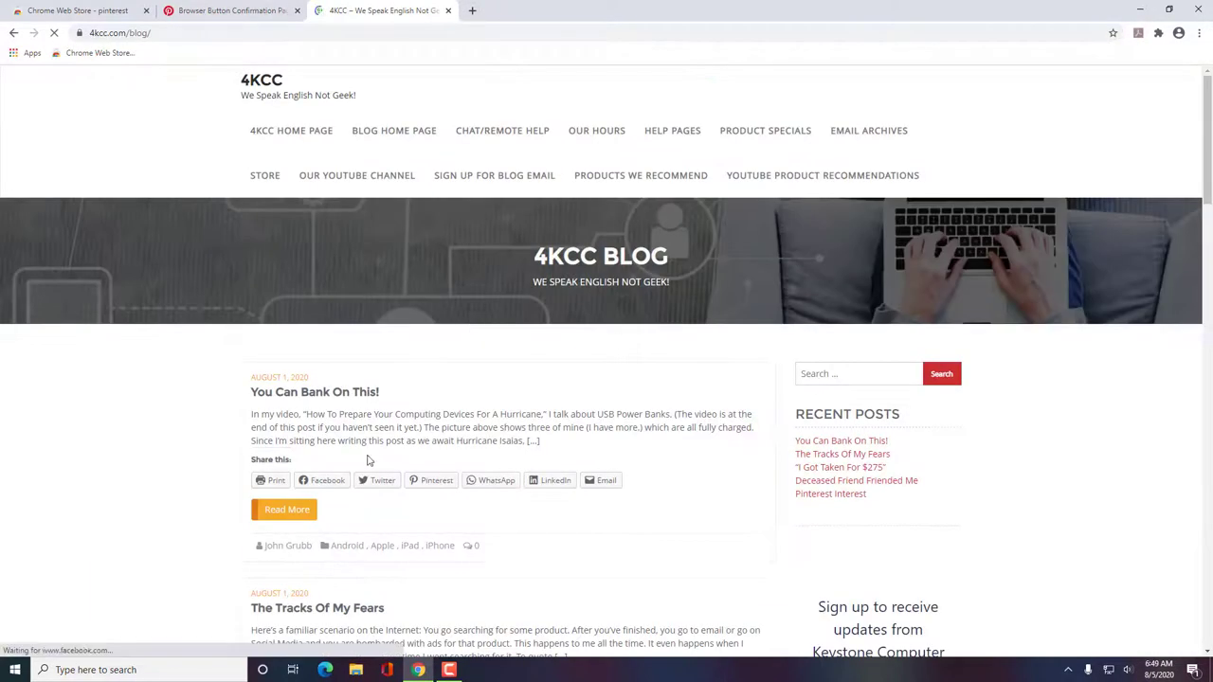
pyautogui.scroll(-2, 290, 403)
pyautogui.click(287, 384)
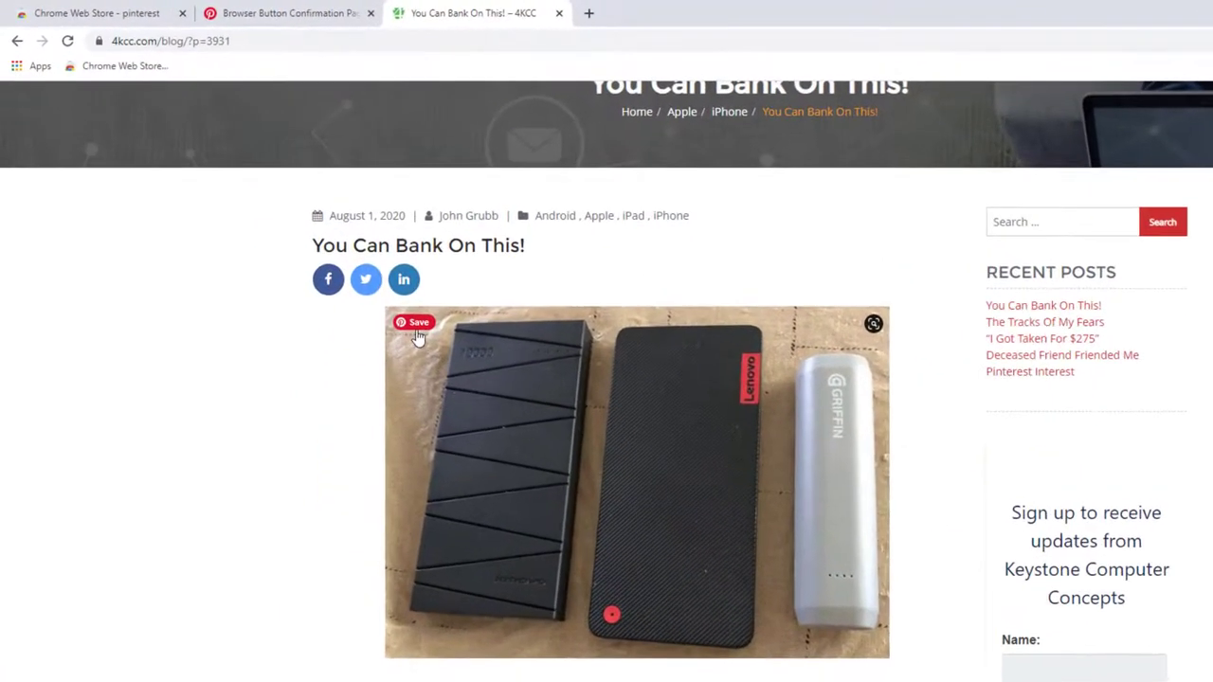
pyautogui.click(334, 260)
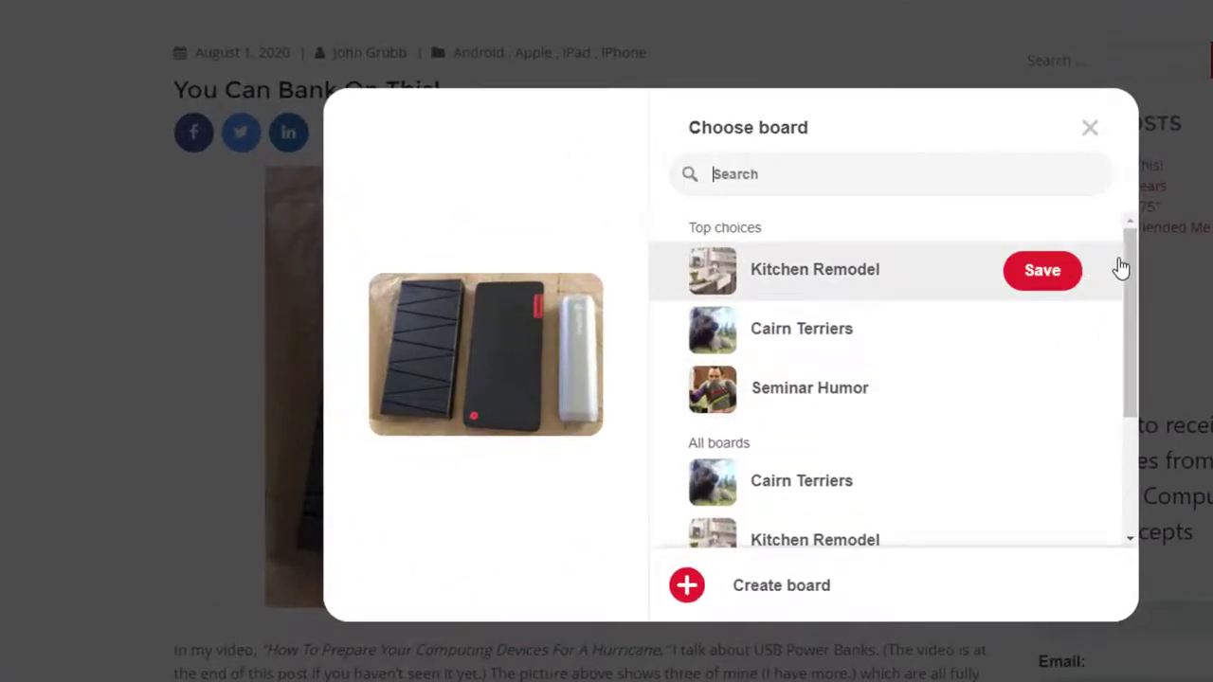
pyautogui.moveTo(1131, 268); pyautogui.dragTo(1137, 238)
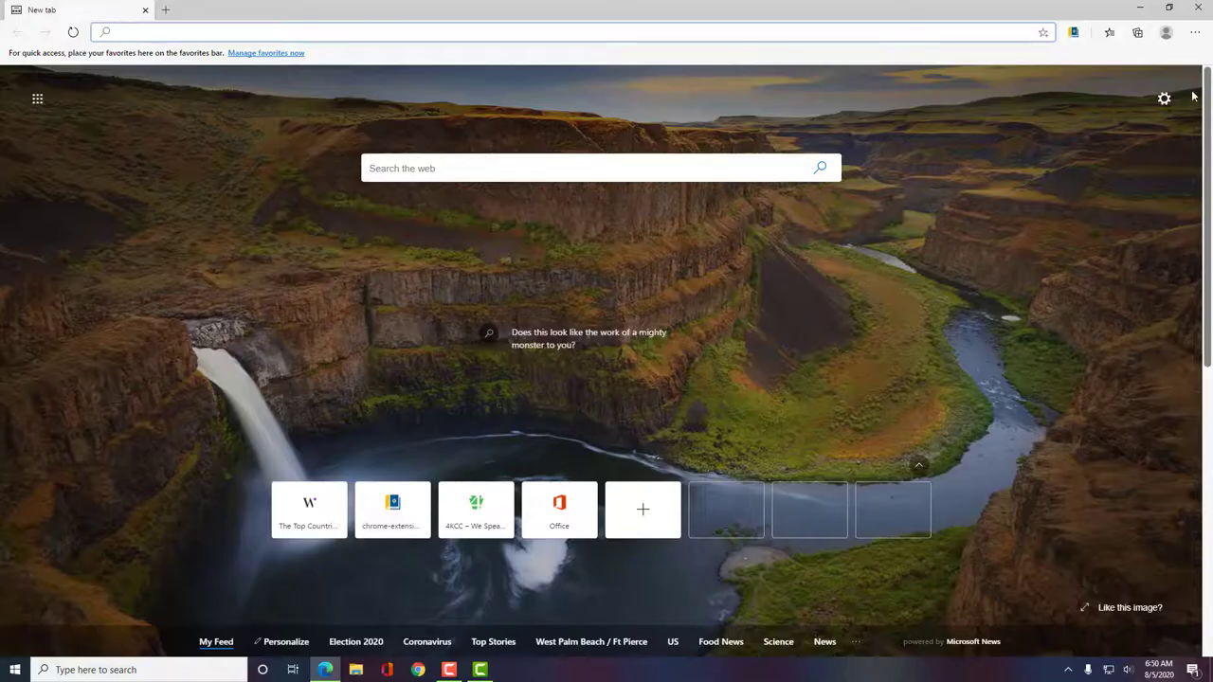
# In Microsoft Edge, open the Extensions page and allow extensions from other stores.
pyautogui.click(1194, 32)
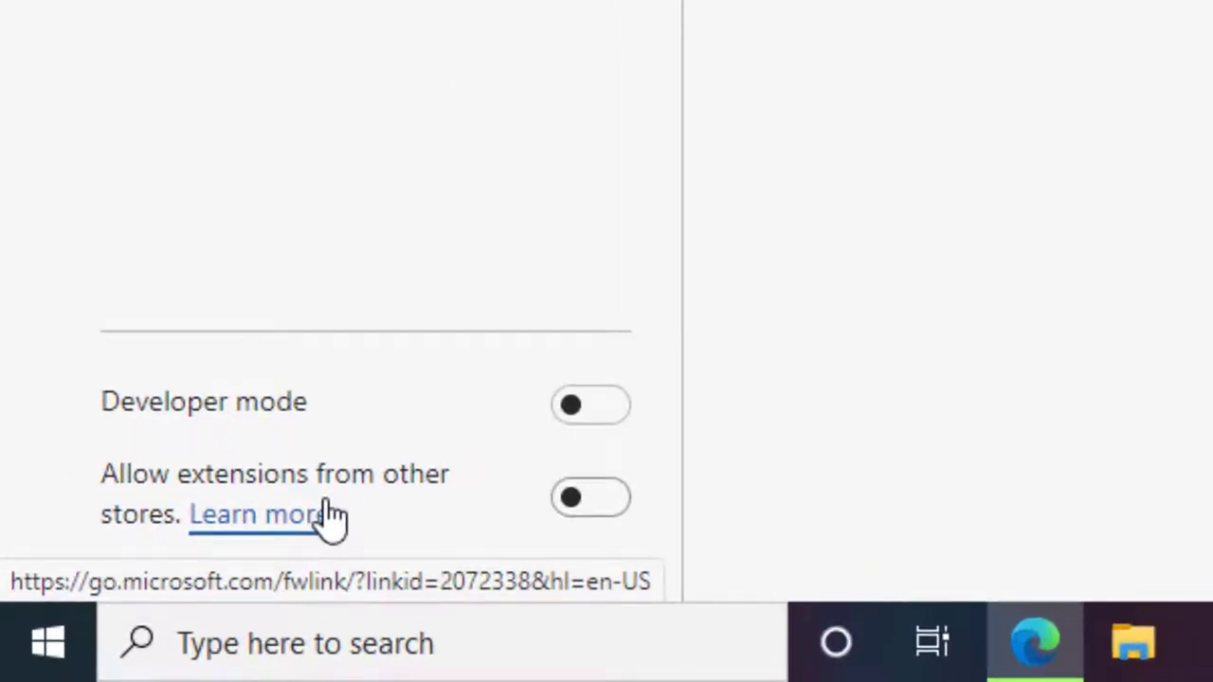
pyautogui.click(621, 502)
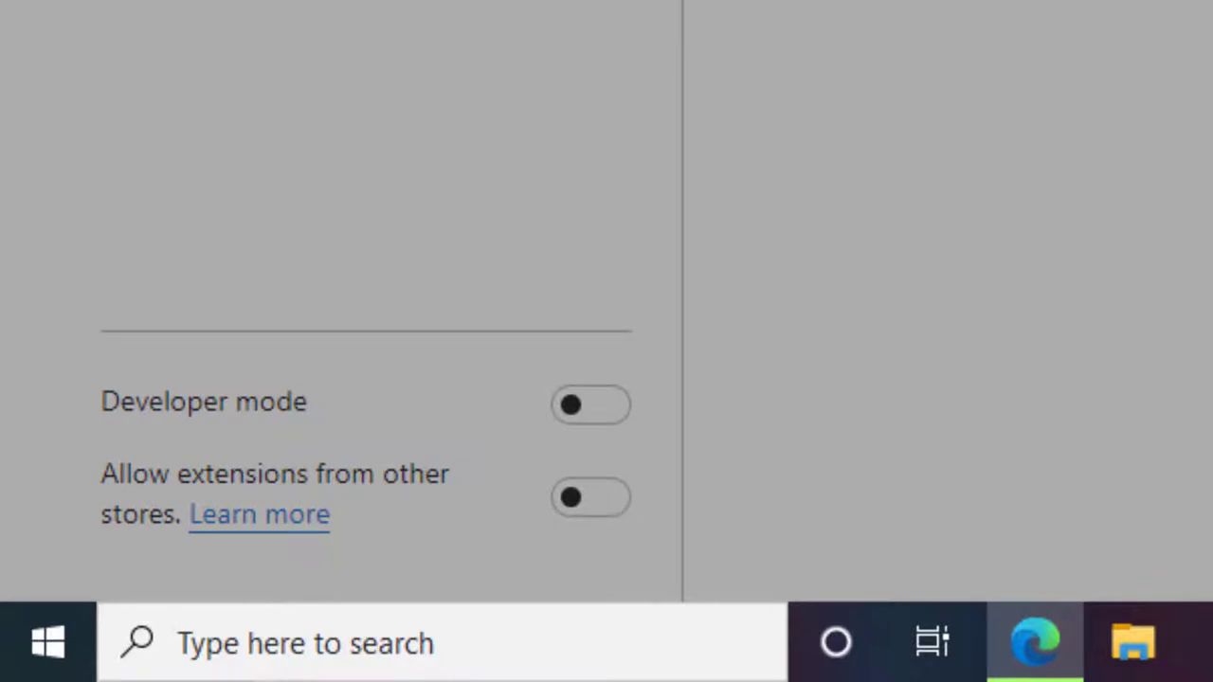
pyautogui.click(1170, 27)
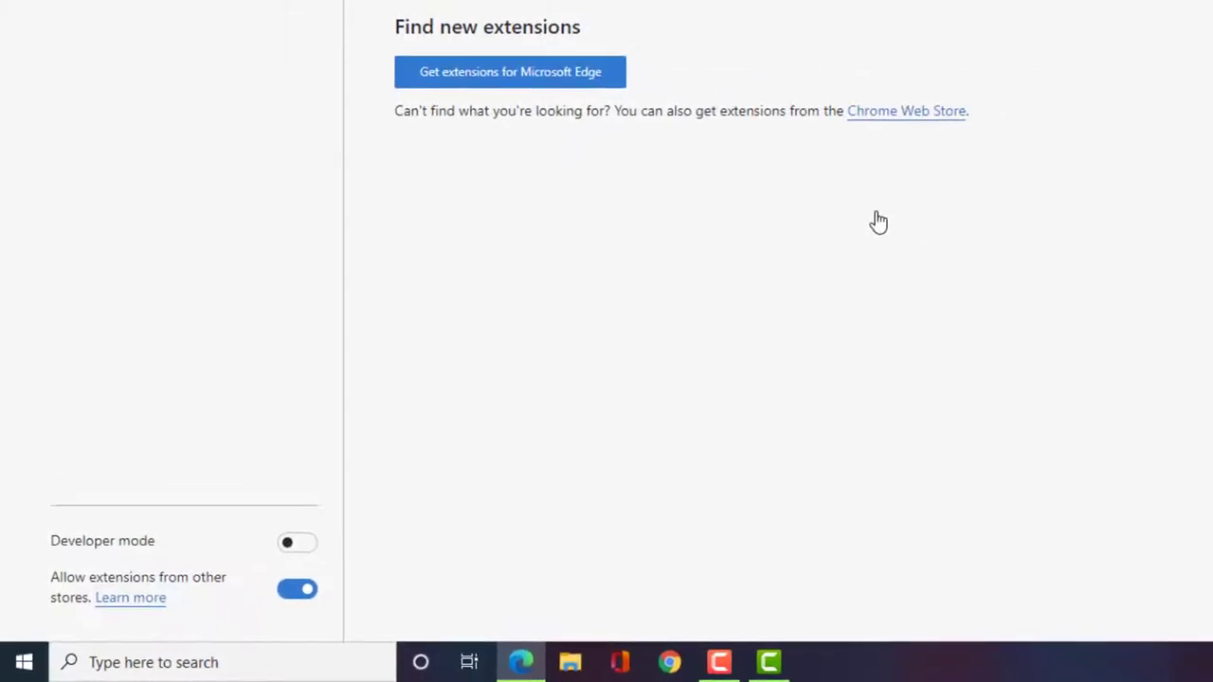
# Search the Chrome Web Store for "pinterest" and add the Pinterest Save Button extension to Microsoft Edge.
pyautogui.click(907, 112)
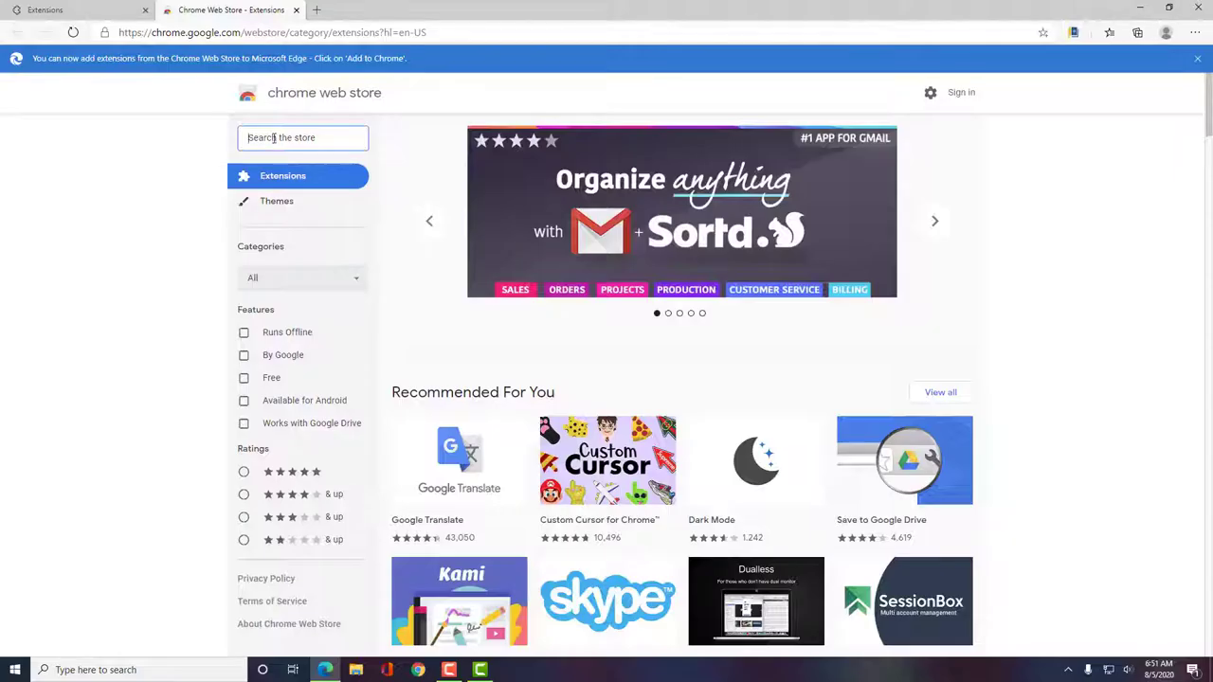
pyautogui.click(272, 138)
pyautogui.write('pinterest')
pyautogui.press('Return')
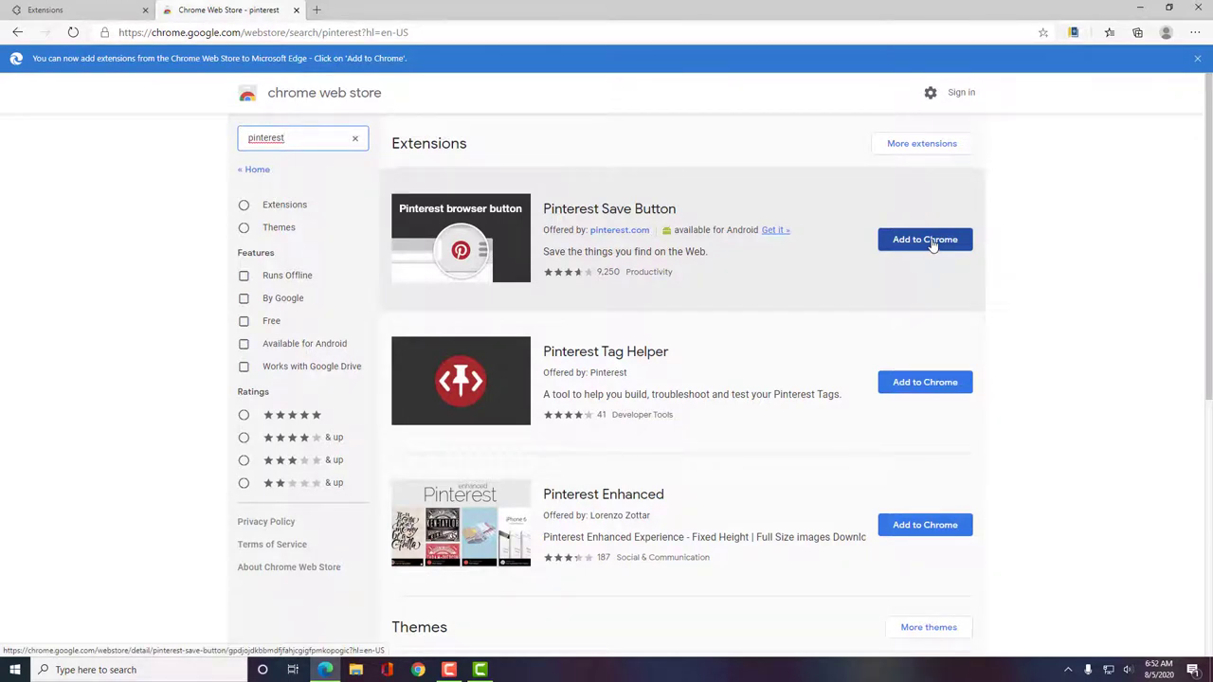
pyautogui.click(931, 242)
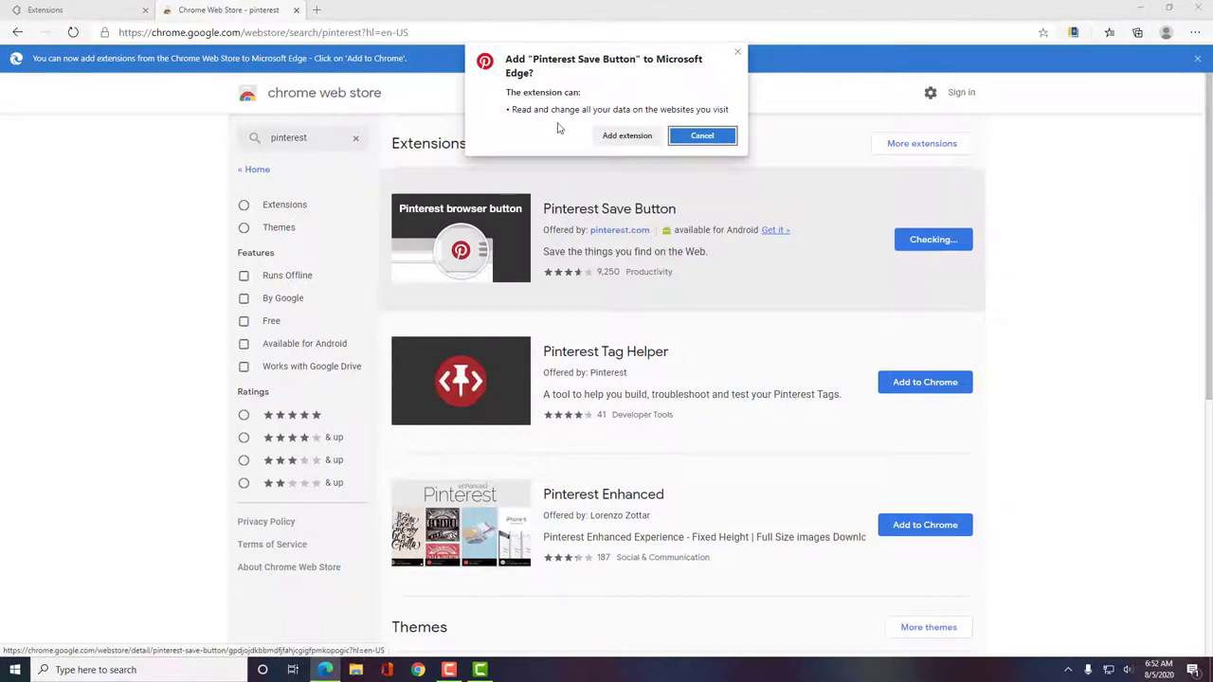
pyautogui.click(625, 137)
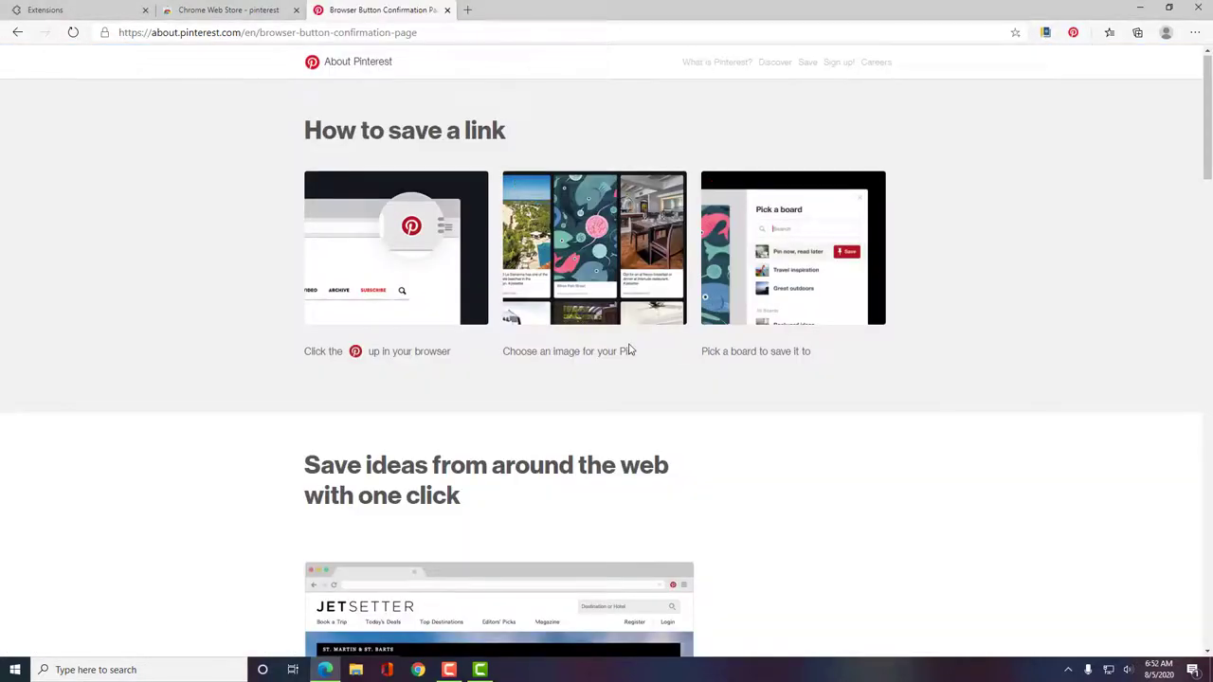
# Open the 4KCC blog in a new tab and open the full post "I Got Taken For $275".
pyautogui.hotkey('ctrl', 't')
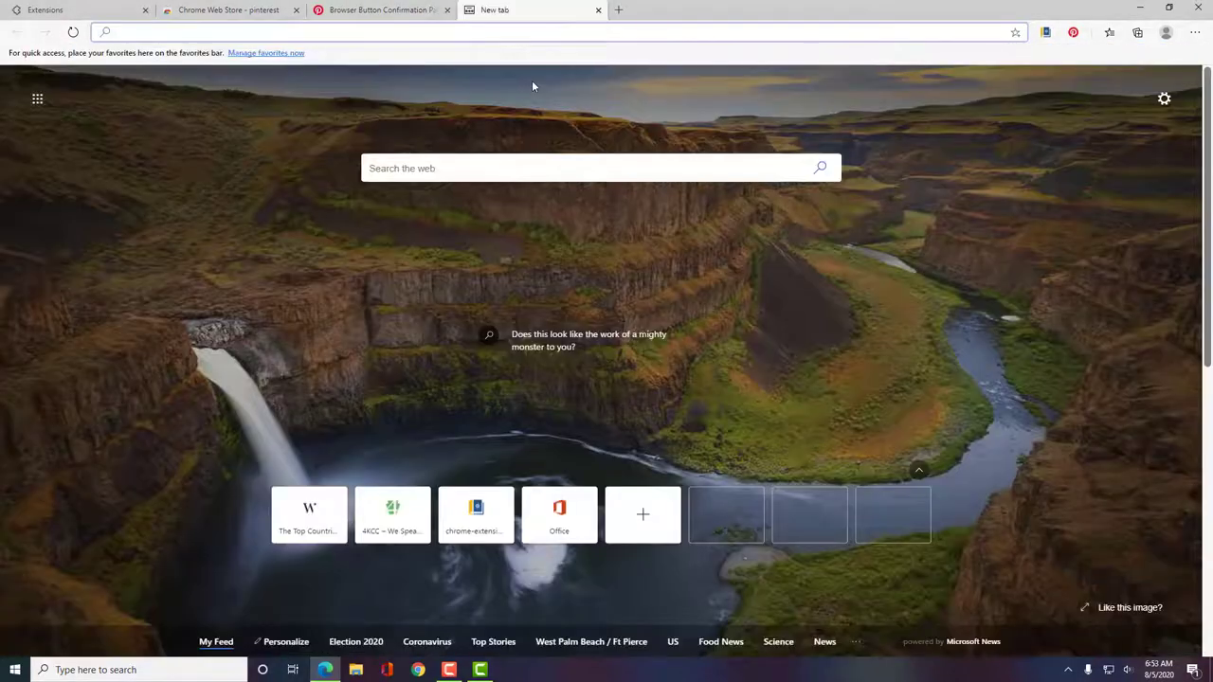
pyautogui.click(388, 509)
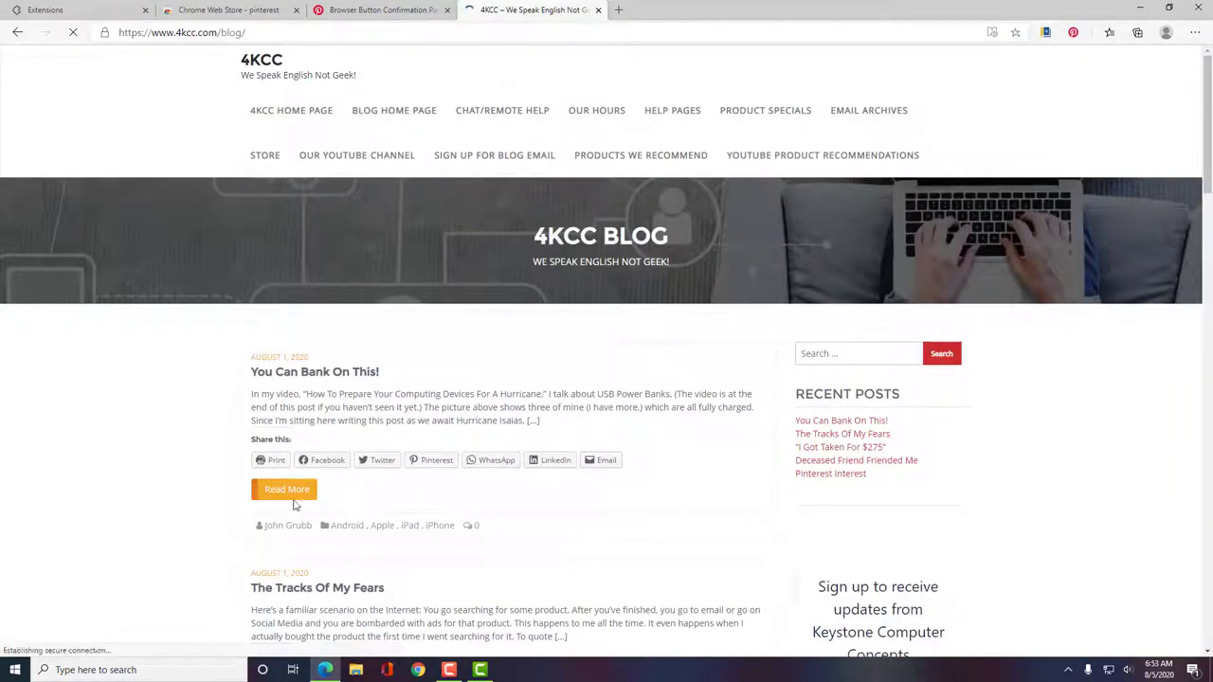
pyautogui.scroll(-5, 346, 465)
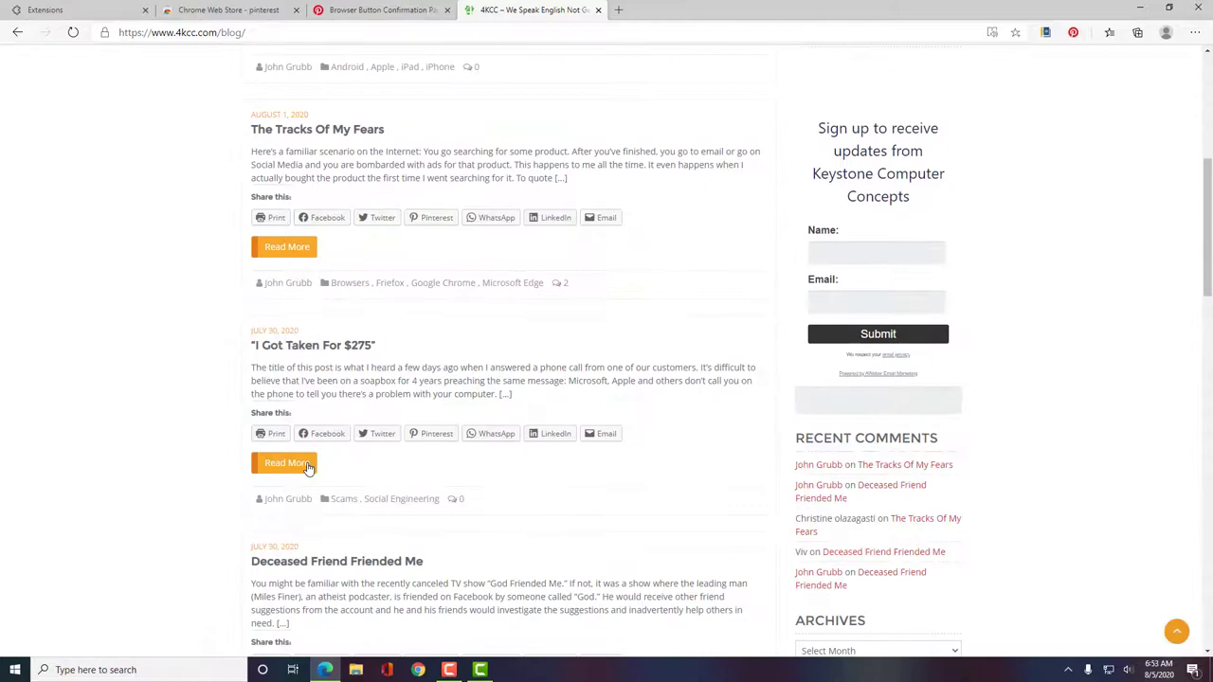
pyautogui.click(280, 462)
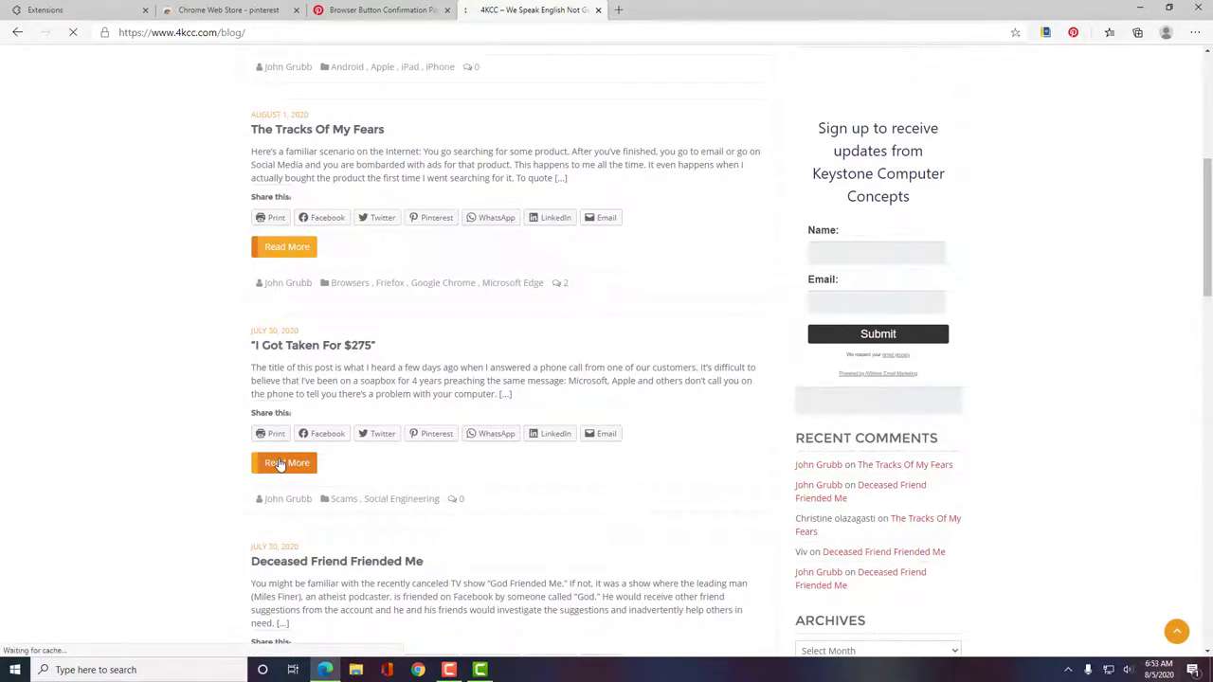
# Look through the Pinterest boards offered for the post's soapbox illustration and close the board chooser without saving.
pyautogui.scroll(-3, 498, 347)
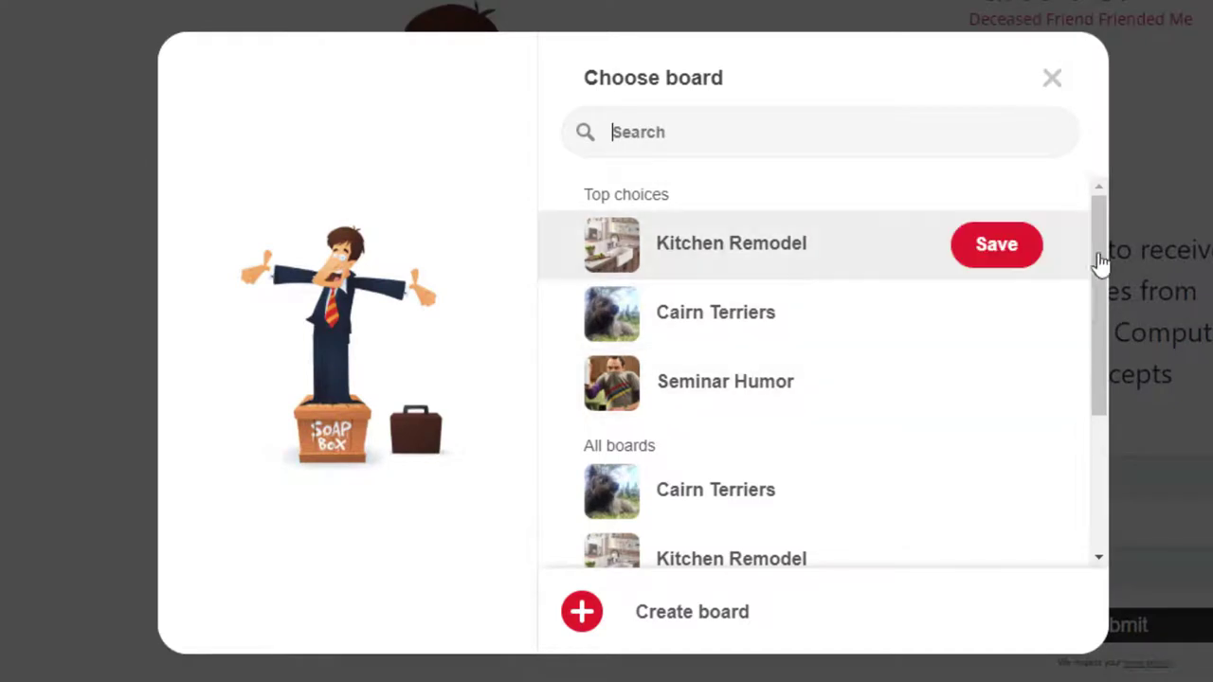
pyautogui.moveTo(1100, 249); pyautogui.dragTo(1127, 313)
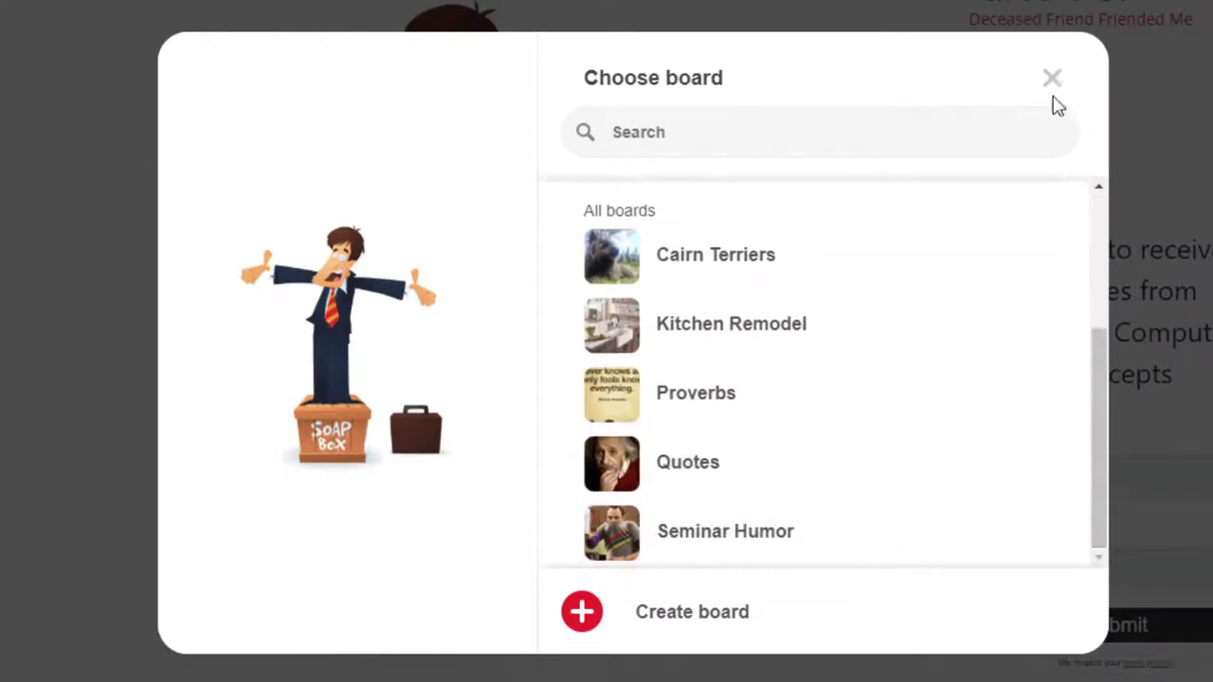
pyautogui.click(1052, 84)
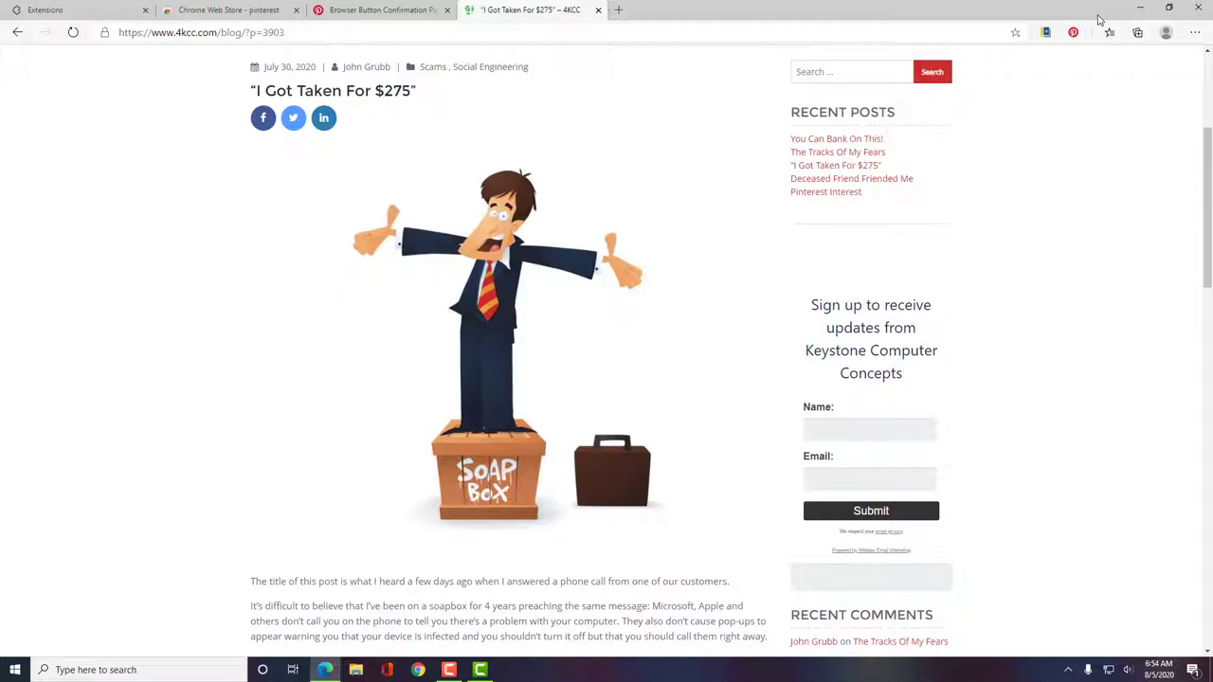
# Leave the blog window and open the Extensions page in a fresh Edge window.
pyautogui.click(1140, 8)
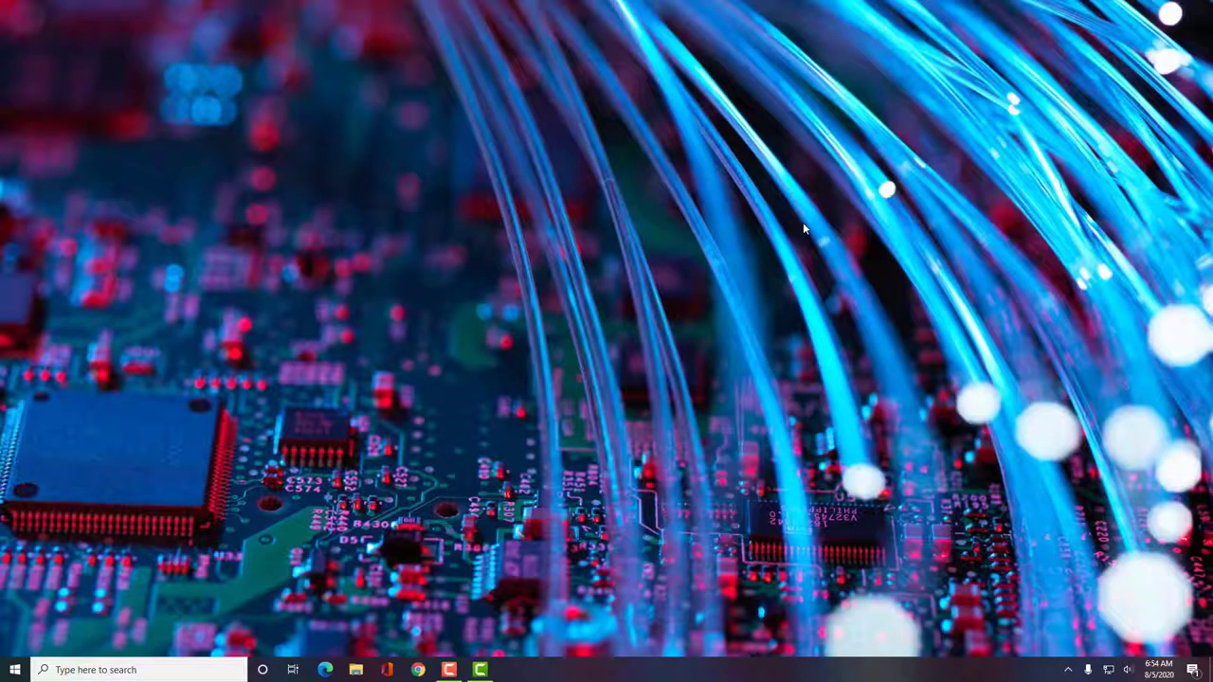
pyautogui.hotkey('alt', 'Tab')
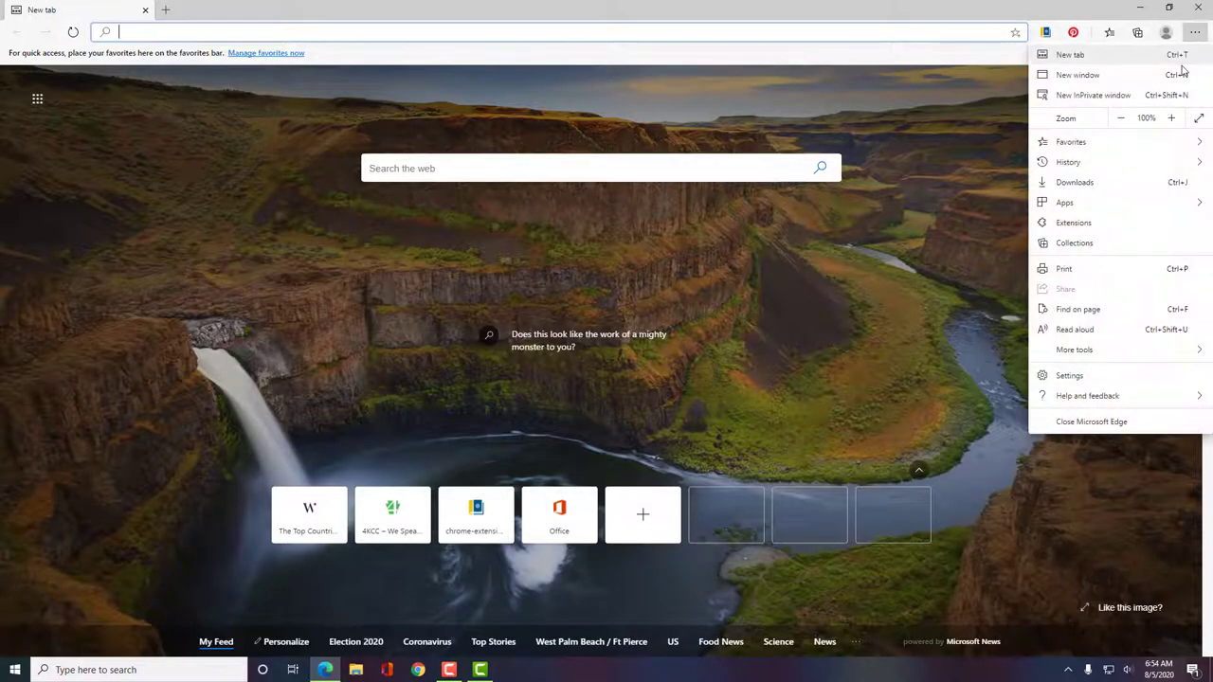
pyautogui.click(1120, 225)
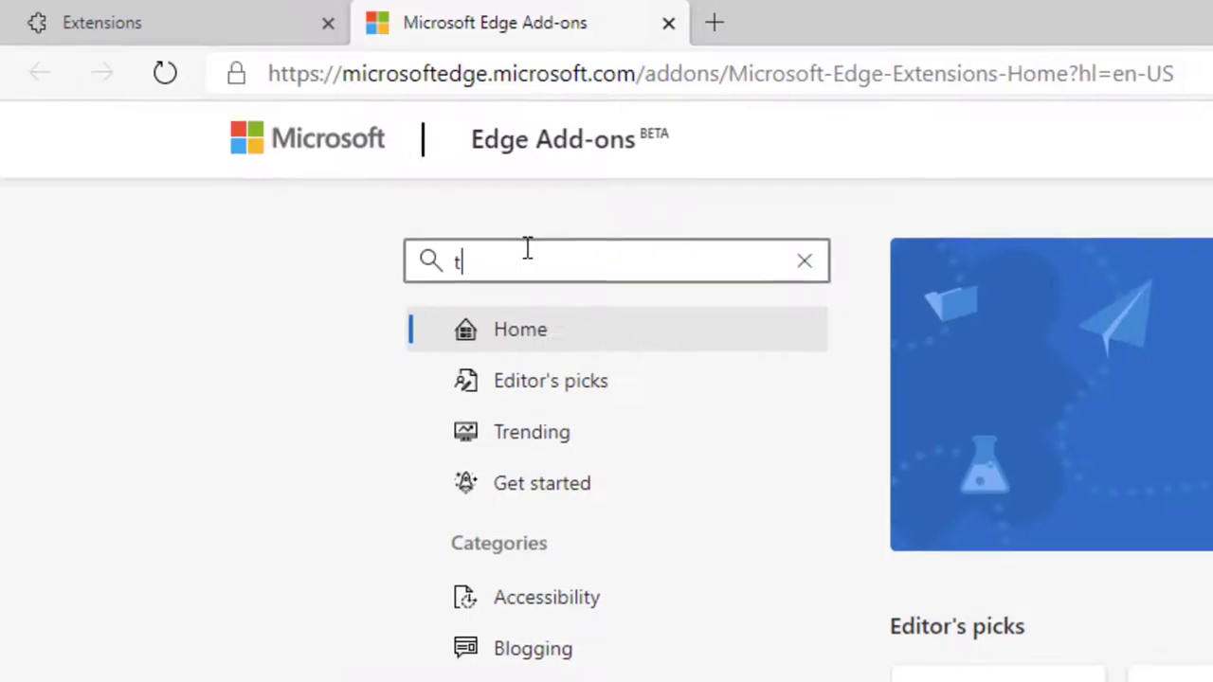
# Search Microsoft Edge Add-ons for "turn off the lights" and install the Turn Off the Lights extension.
pyautogui.write('off the light')
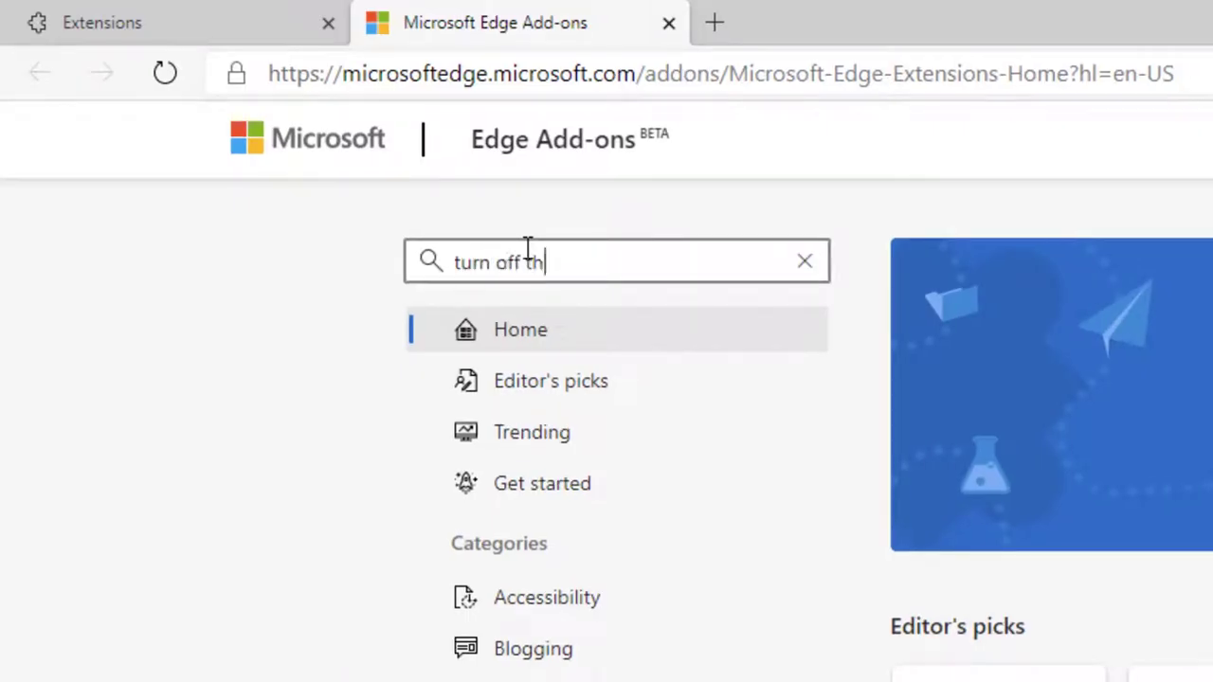
pyautogui.write('s')
pyautogui.press('Return')
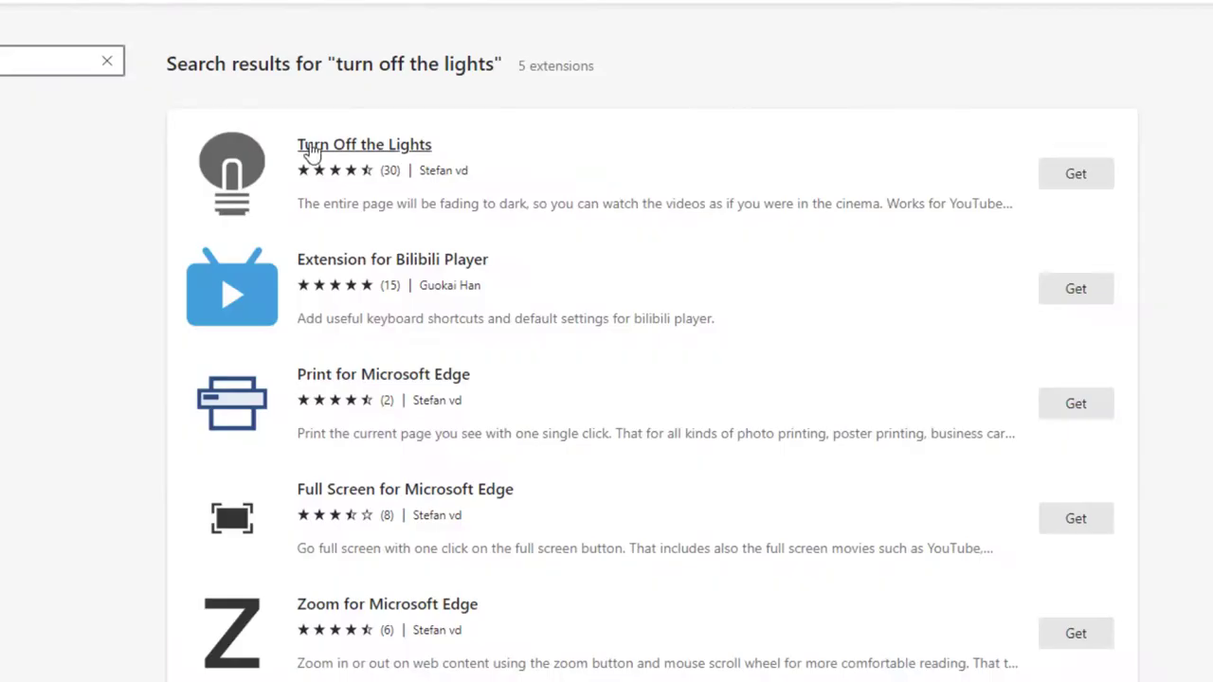
pyautogui.click(1089, 173)
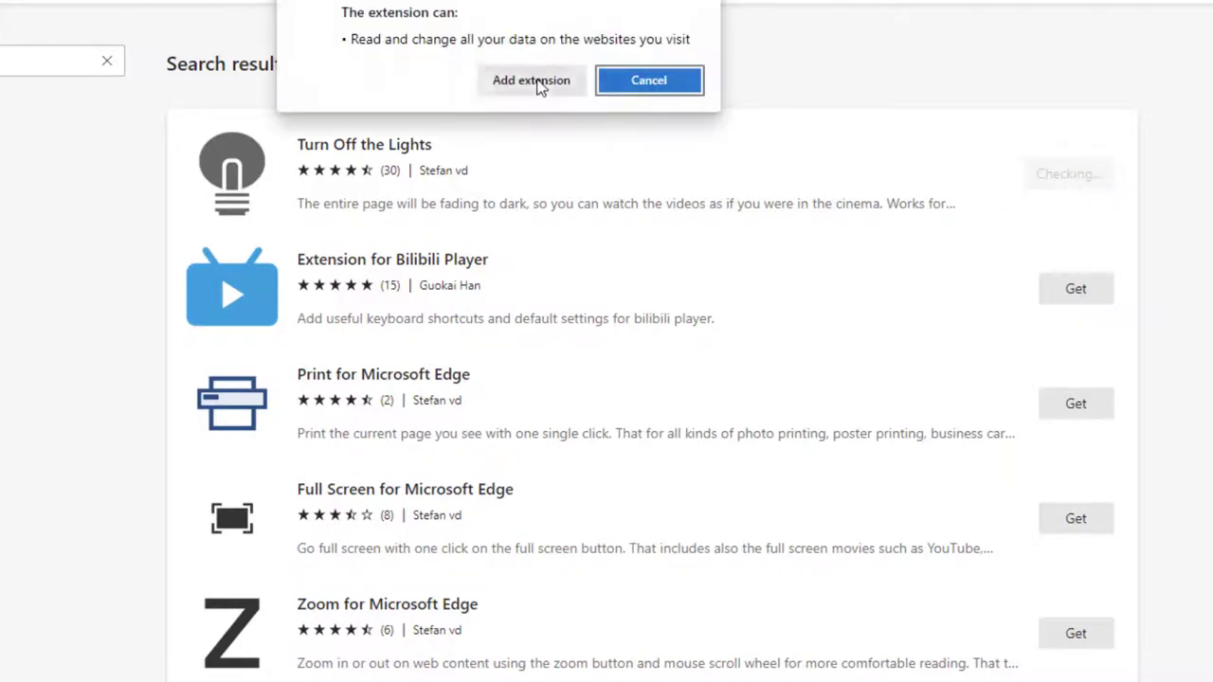
pyautogui.click(532, 82)
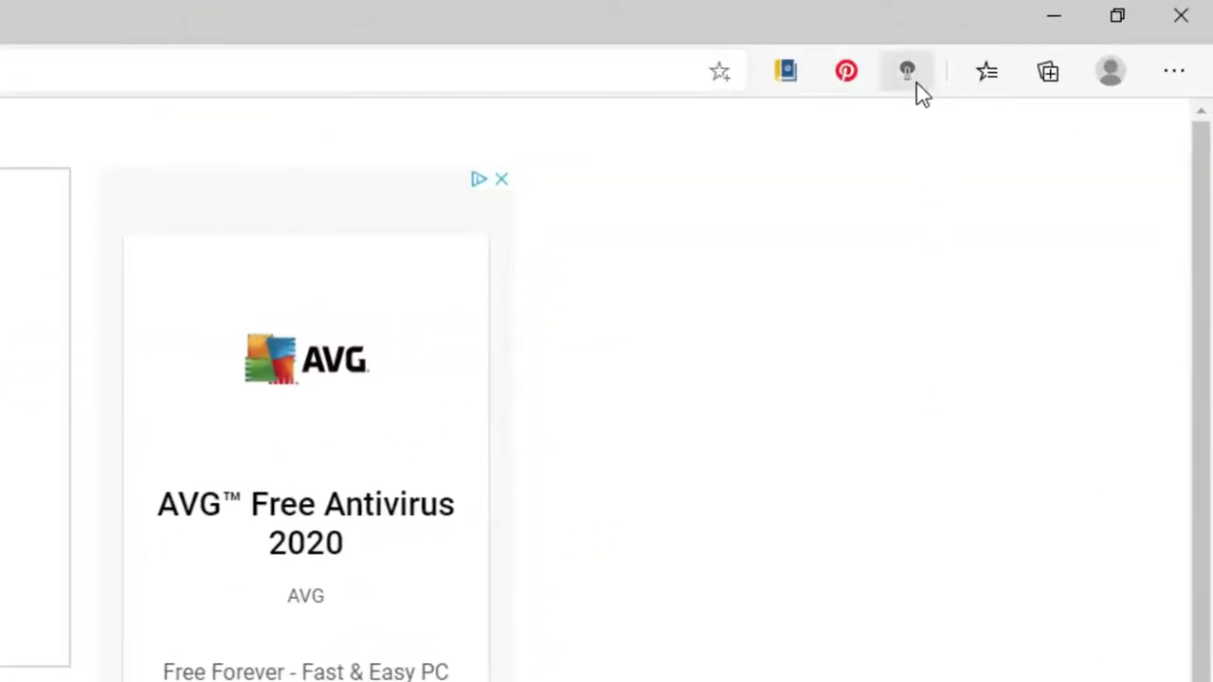
# In the Turn Off the Lights advanced options, set the dimness level bar to always show when the lights go out.
pyautogui.rightClick(911, 80)
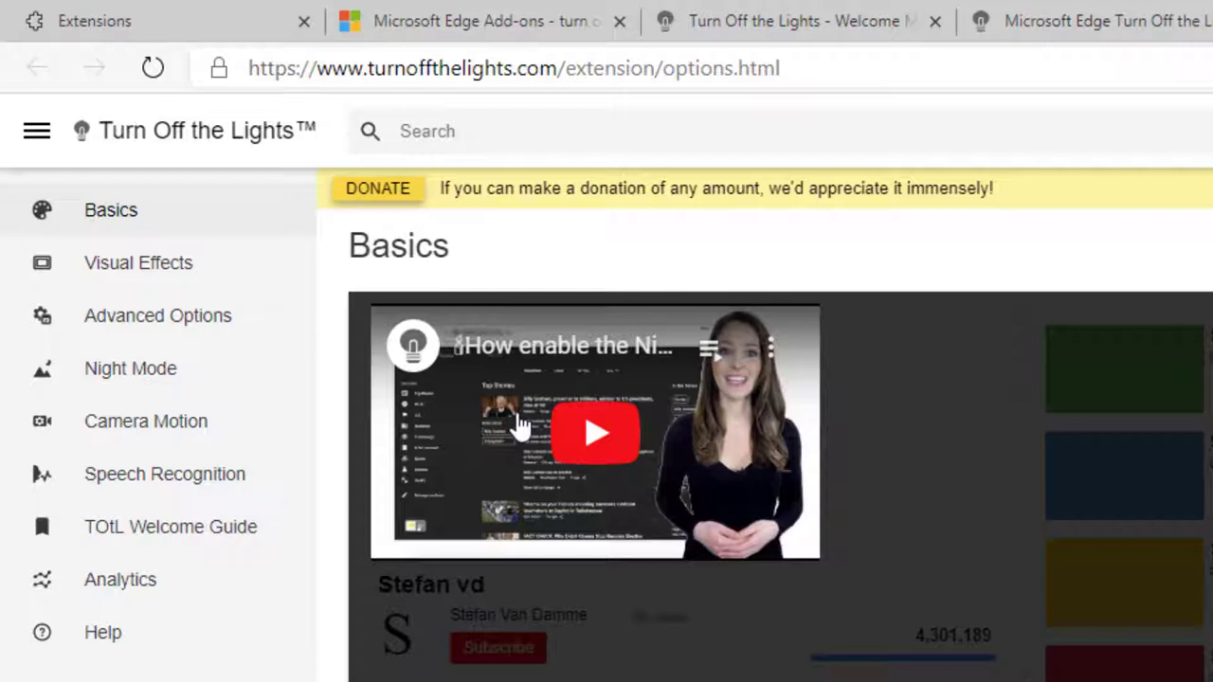
pyautogui.click(118, 322)
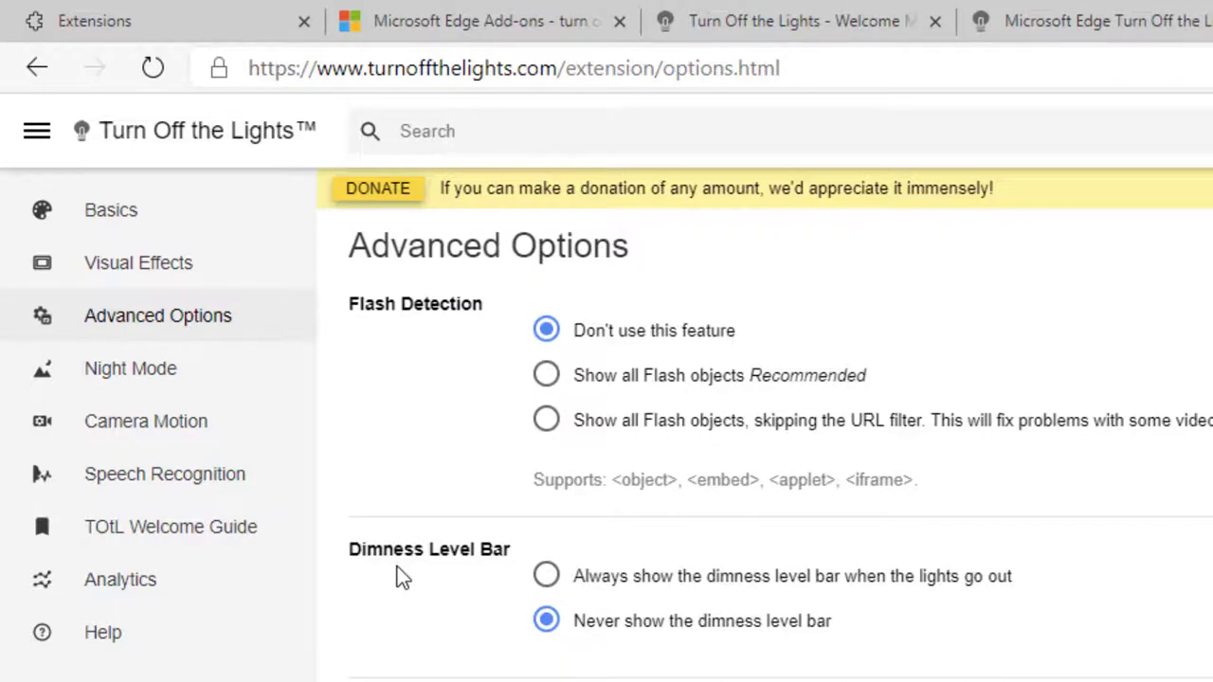
pyautogui.click(548, 578)
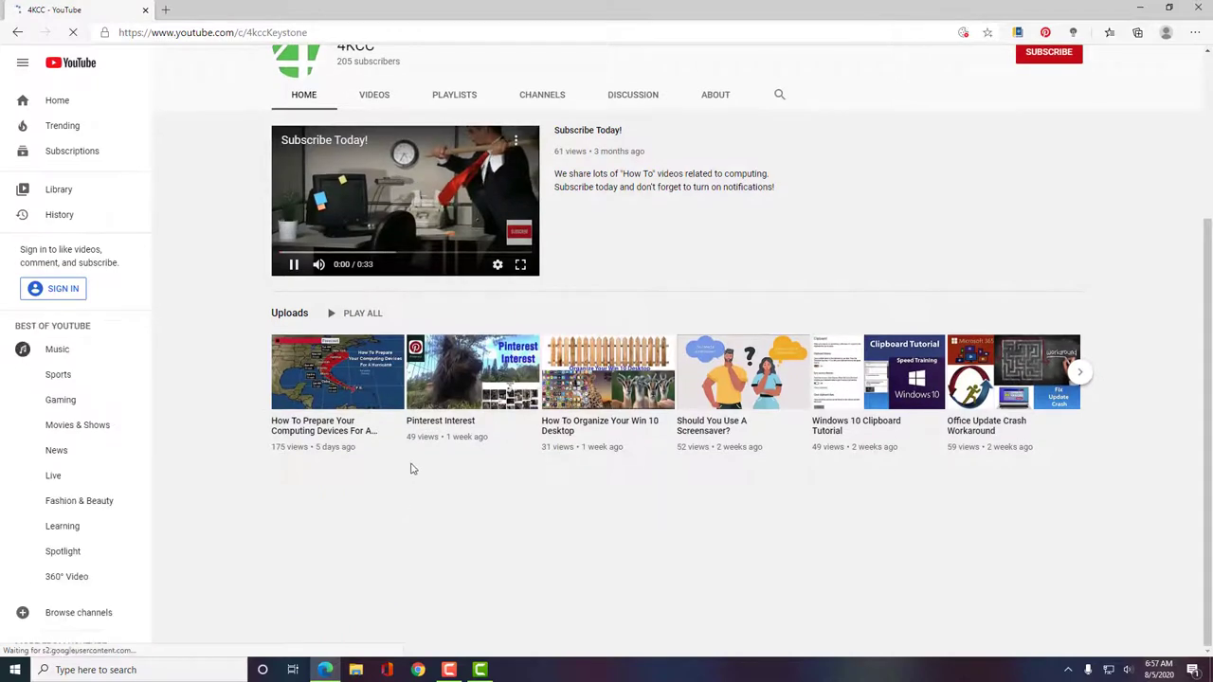
# Try Turn Off the Lights on the muted video "How To Prepare Your Computing Devices For A Hurricane", restore the page and close the window.
pyautogui.click(351, 365)
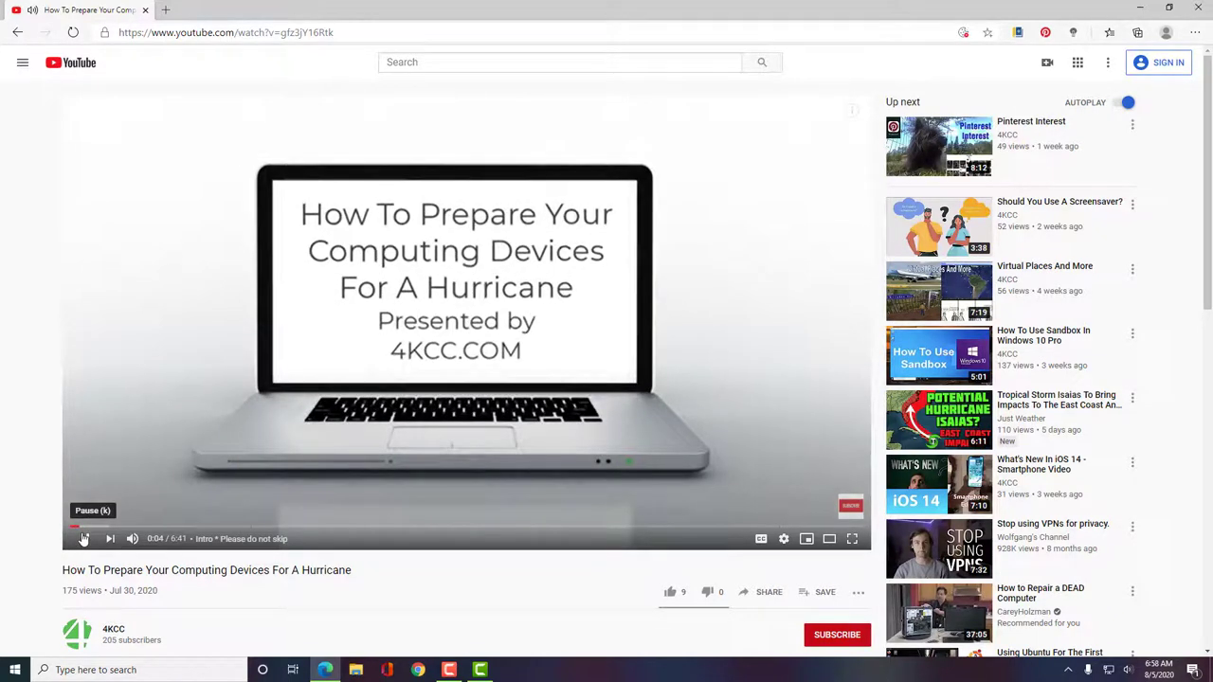
pyautogui.click(132, 538)
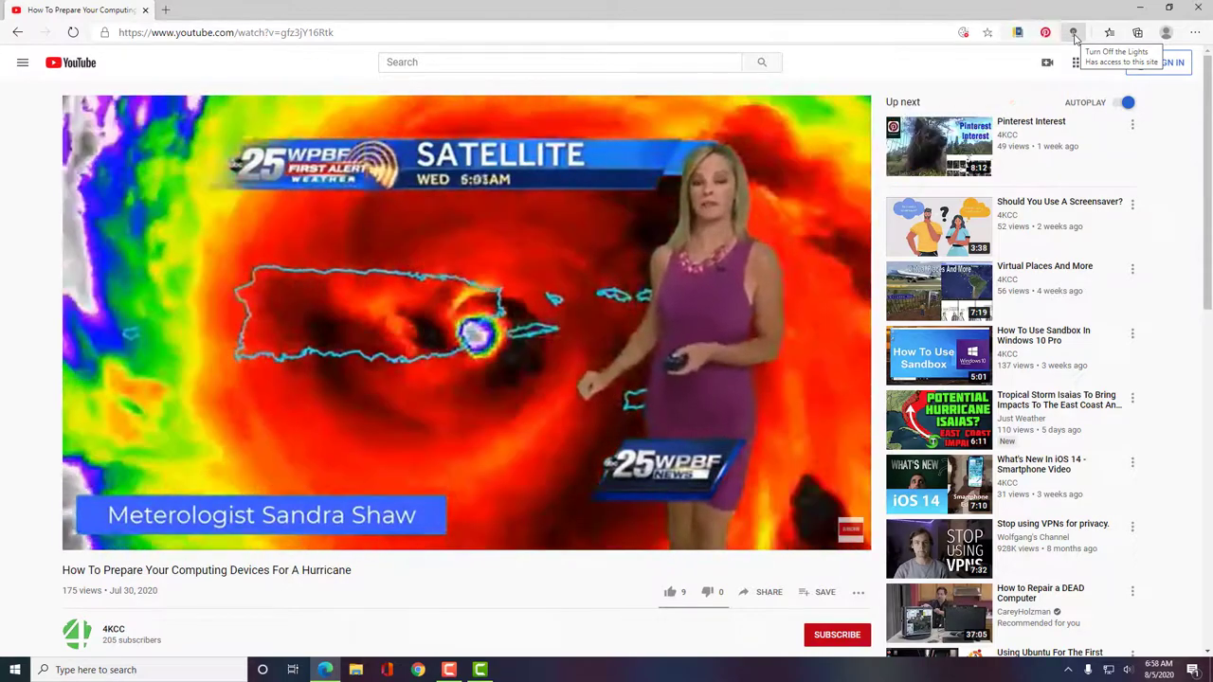
pyautogui.click(1073, 34)
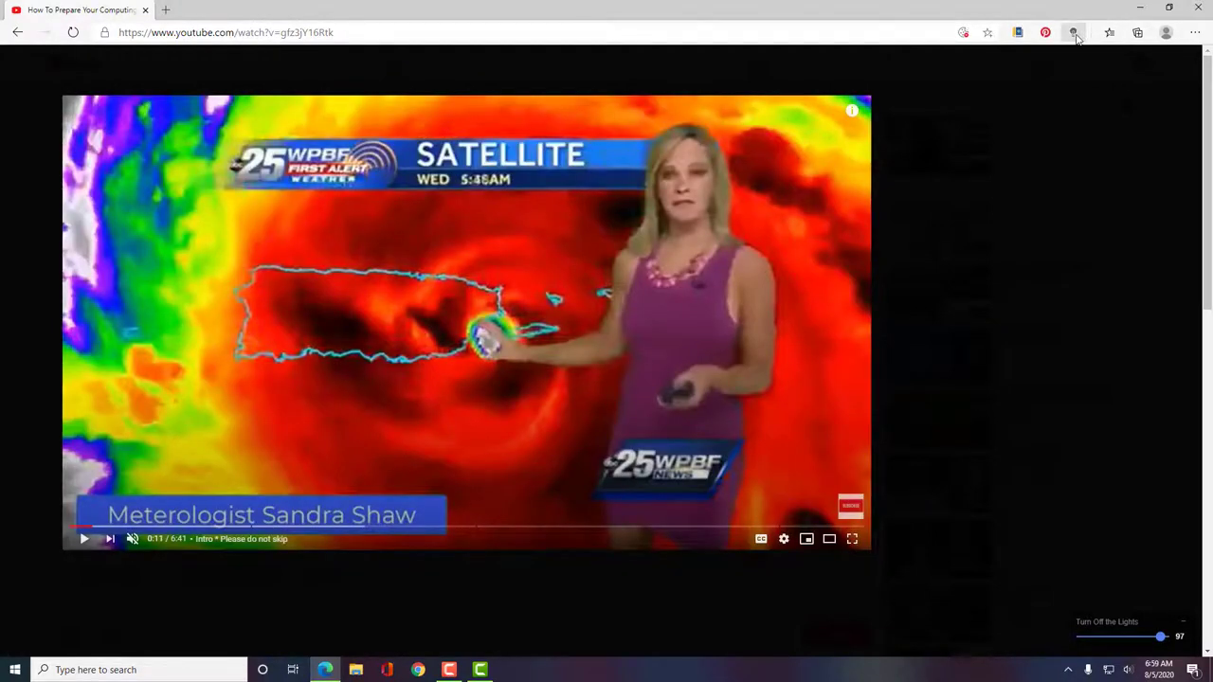
pyautogui.click(1075, 34)
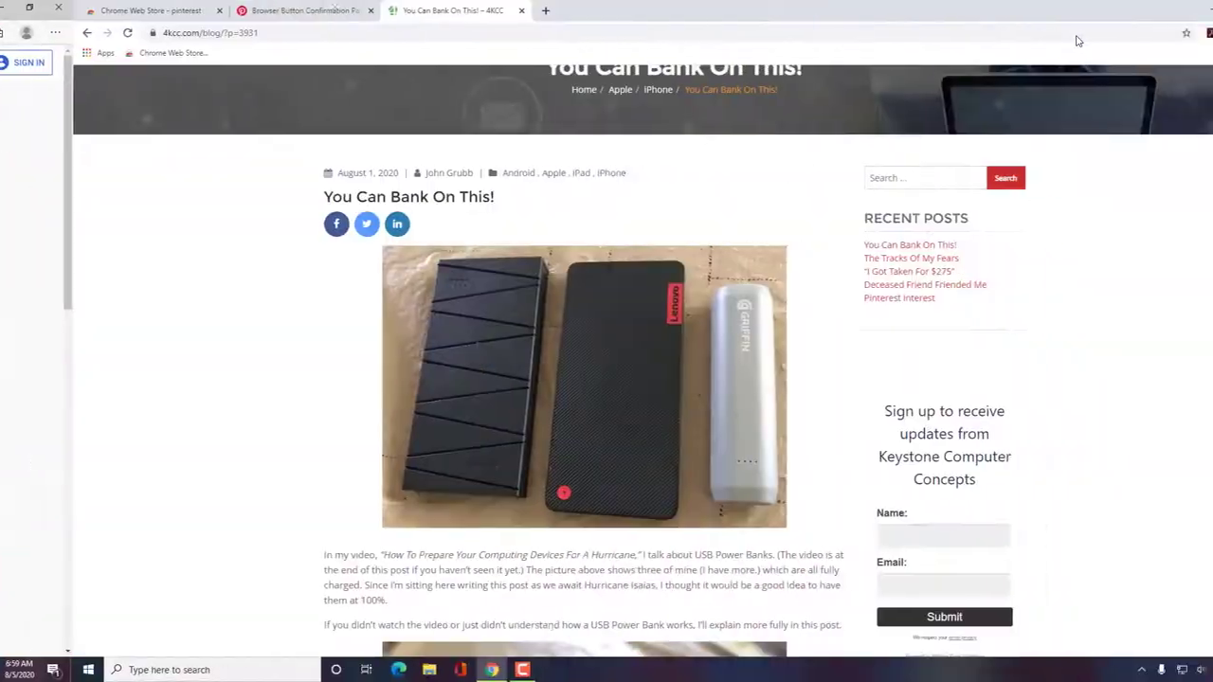
pyautogui.click(1199, 8)
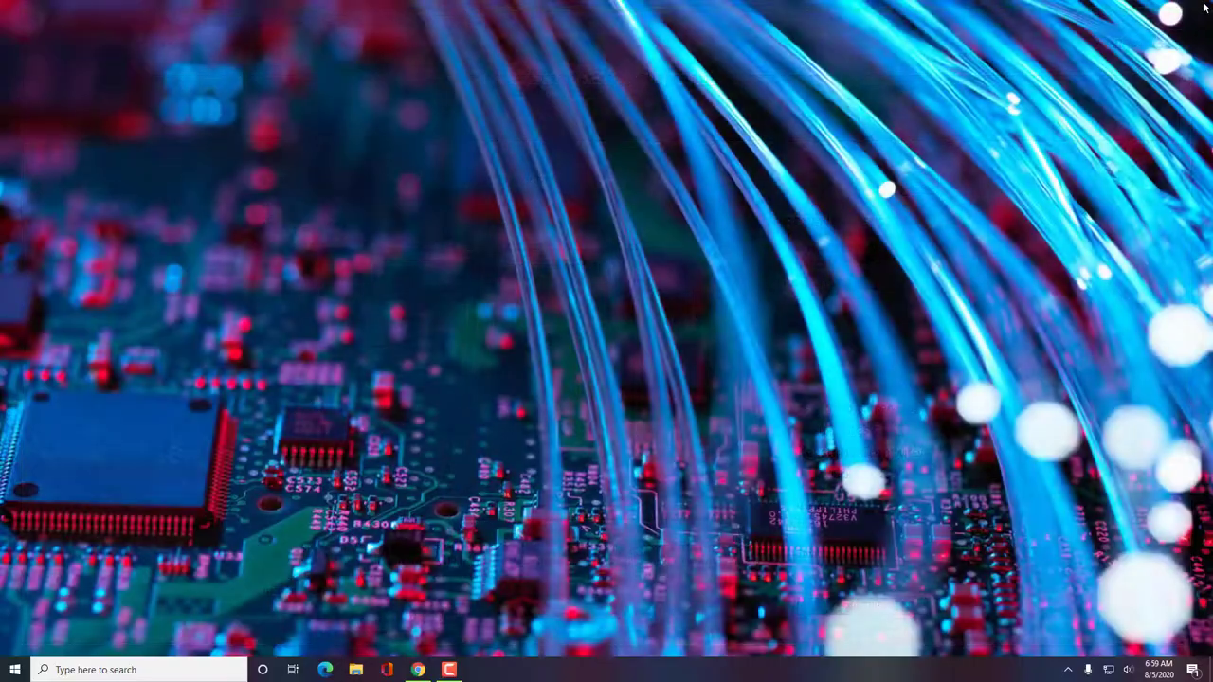
# Switch to Google Chrome, search the Chrome Web Store for "turn off the lights" and install the Turn Off the Lights extension.
pyautogui.click(417, 670)
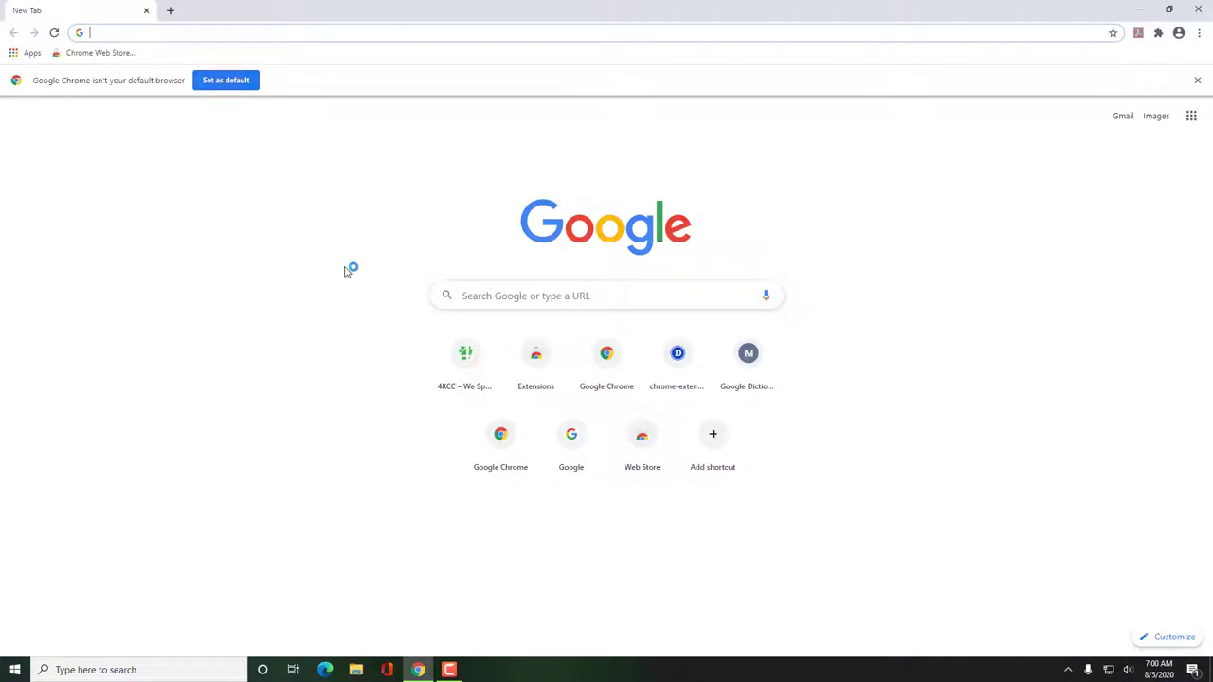
pyautogui.click(82, 59)
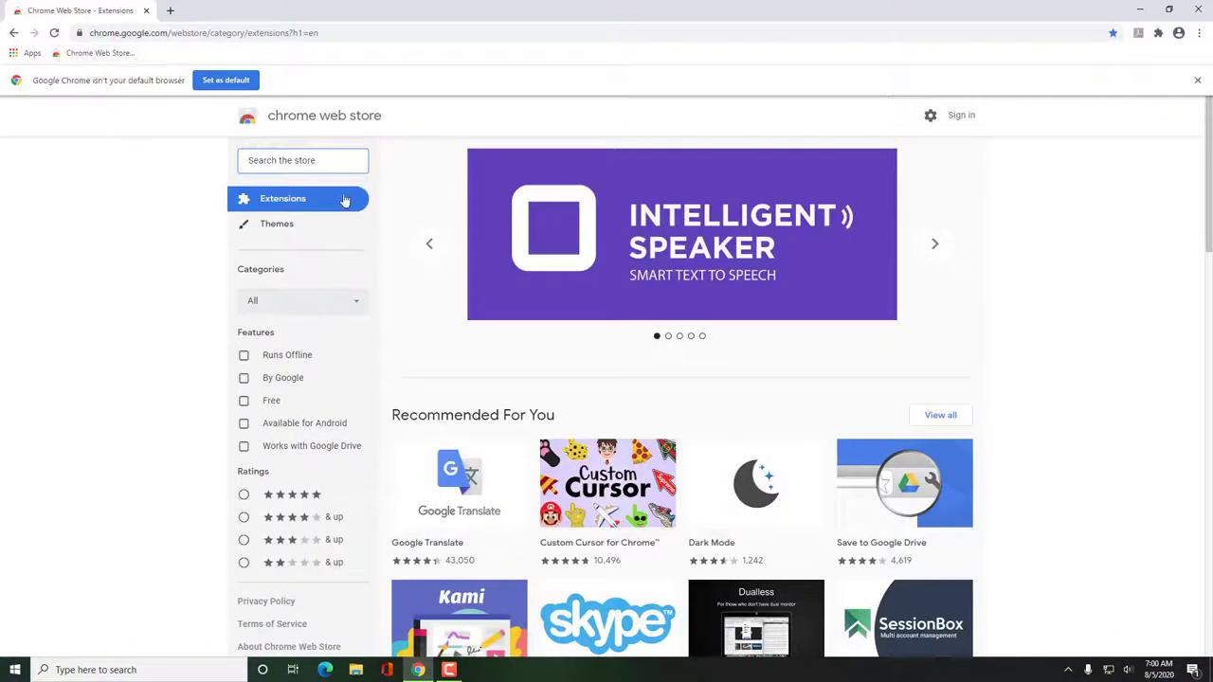
pyautogui.click(297, 161)
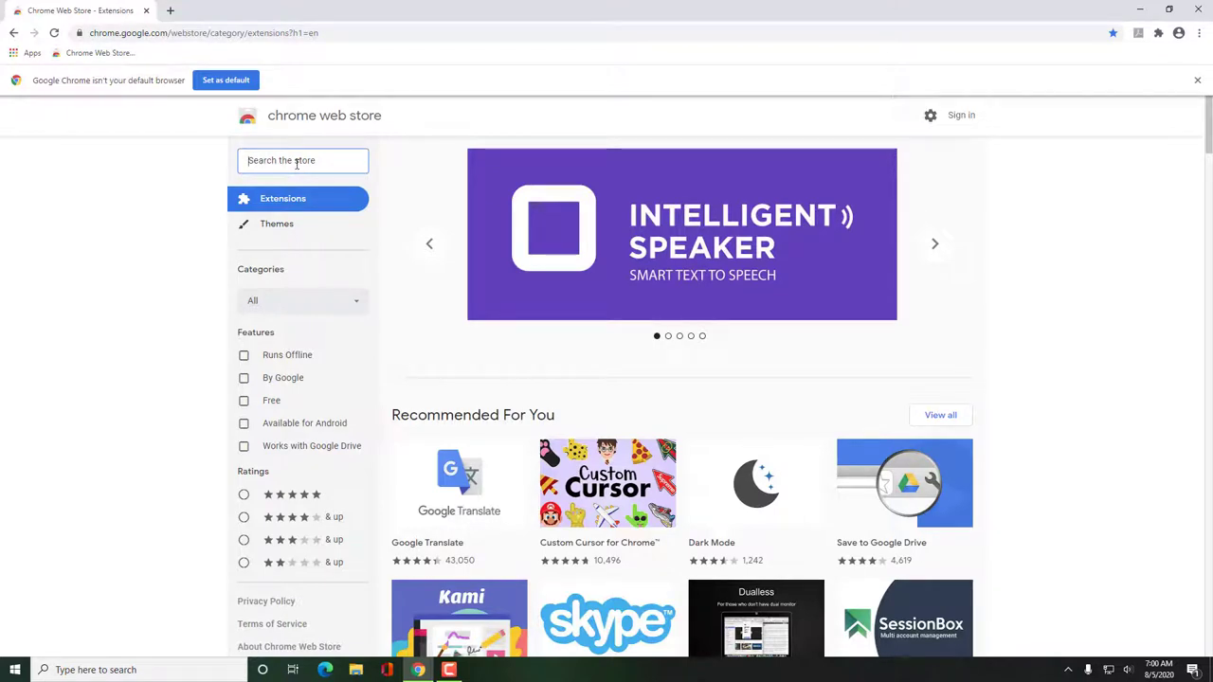
pyautogui.write('turn off the lights')
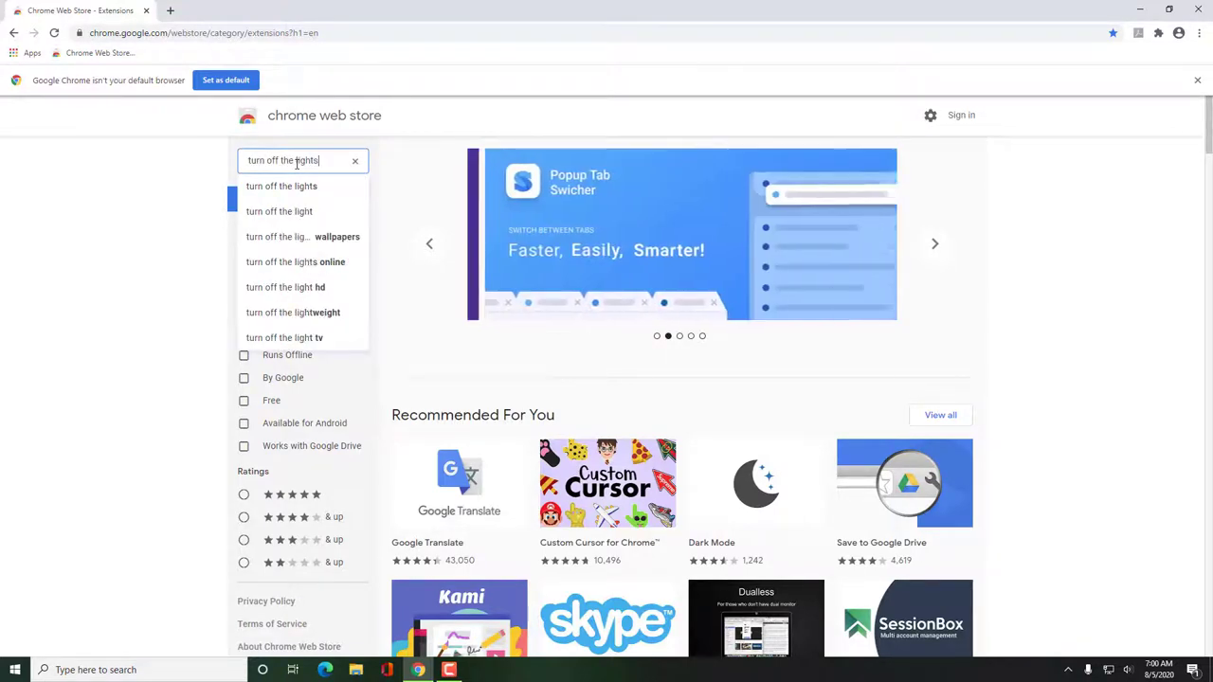
pyautogui.press('Return')
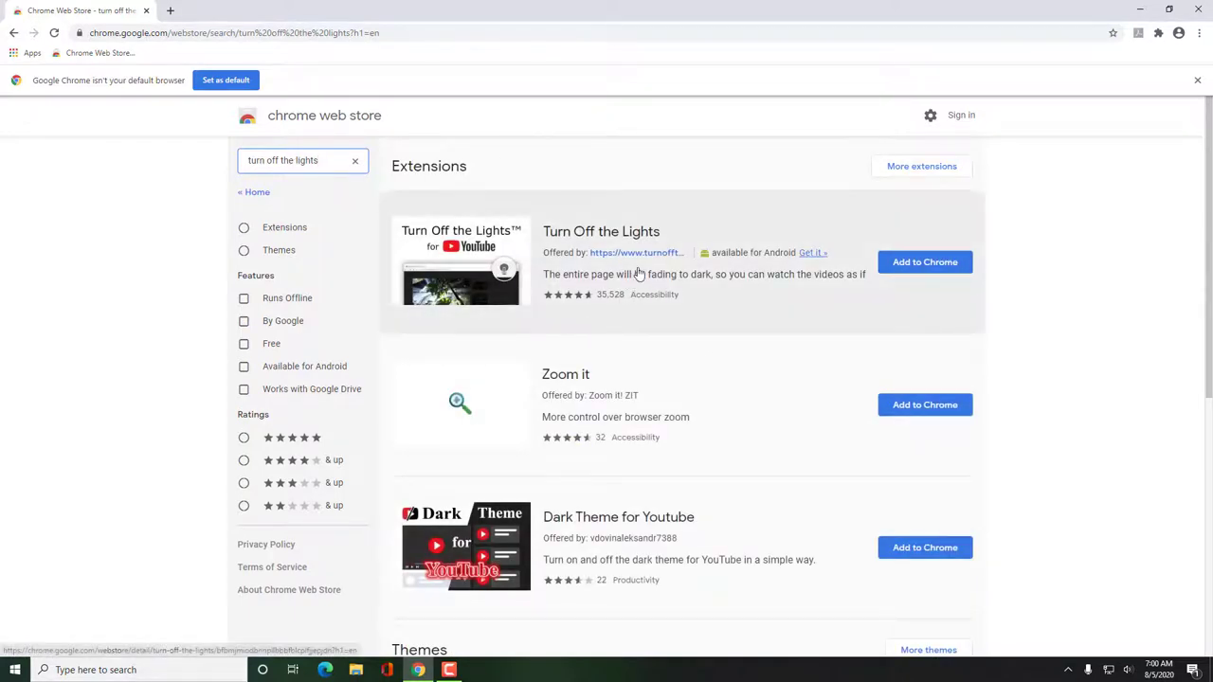
pyautogui.click(919, 272)
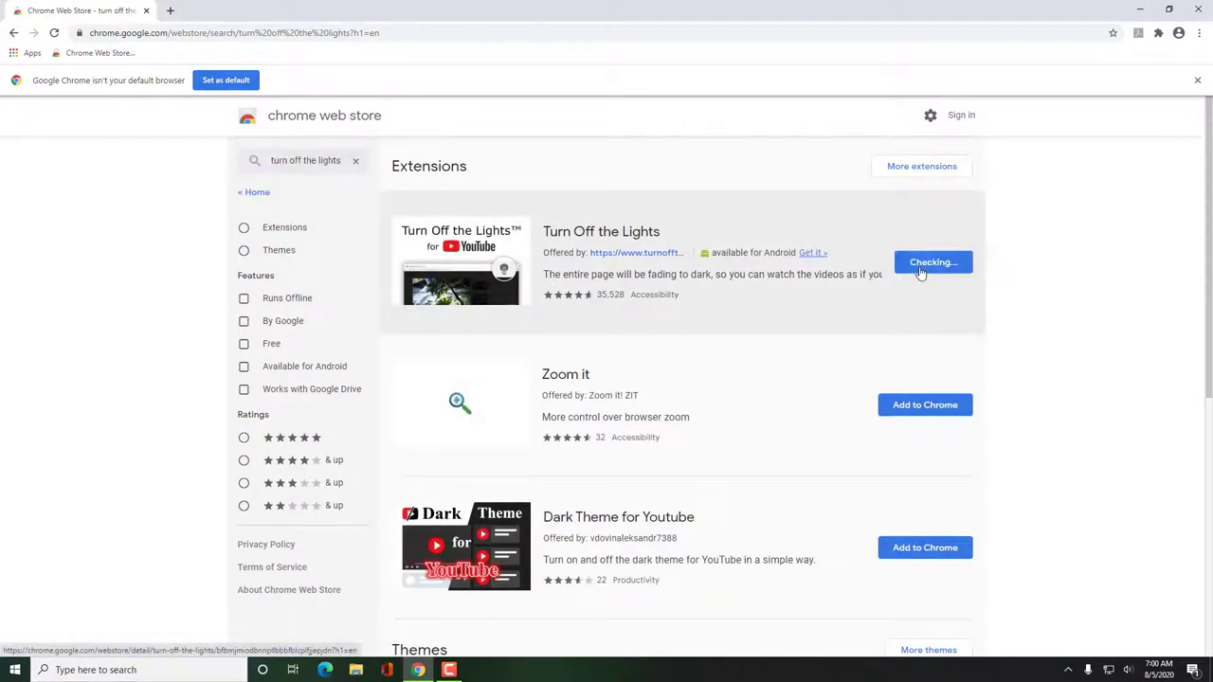
pyautogui.click(626, 139)
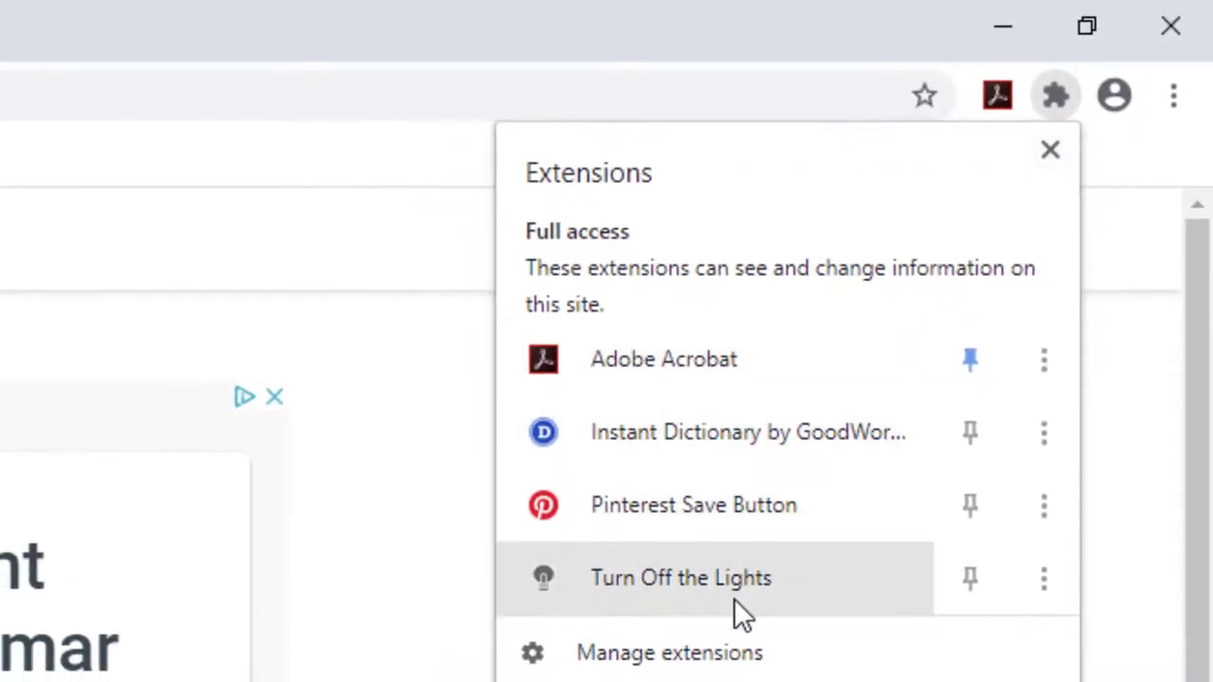
# Pin Turn Off the Lights in Chrome and set its dimness level bar to always show when the lights go out.
pyautogui.click(972, 580)
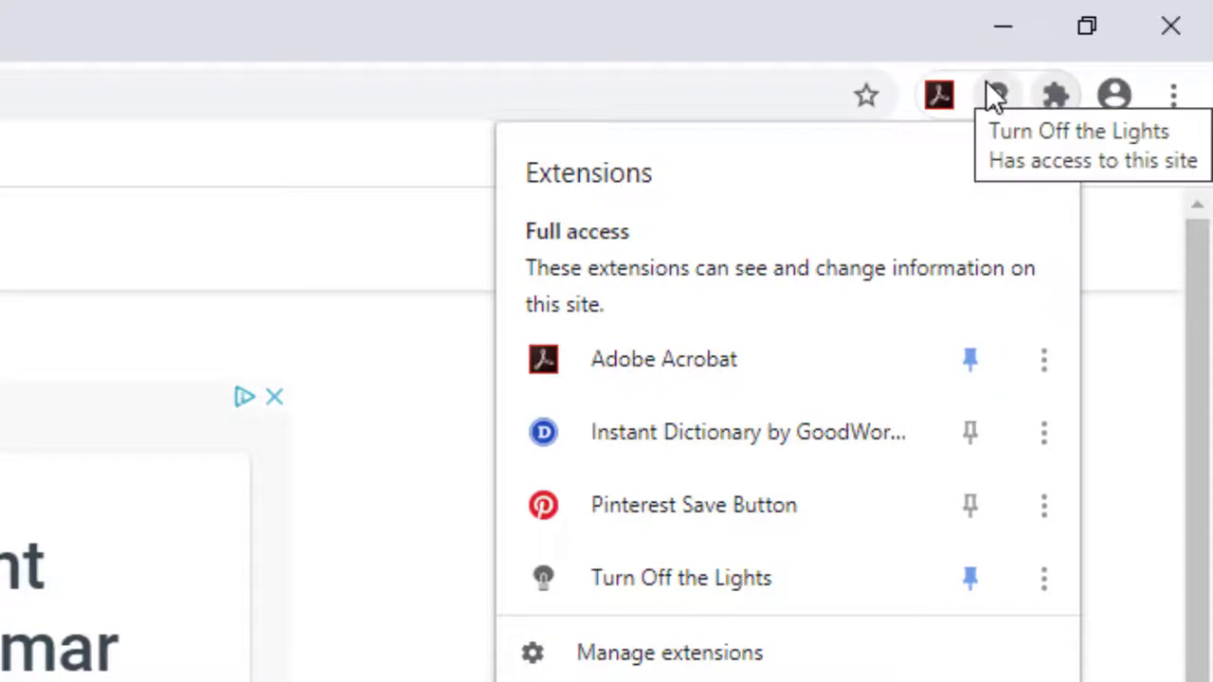
pyautogui.click(783, 13)
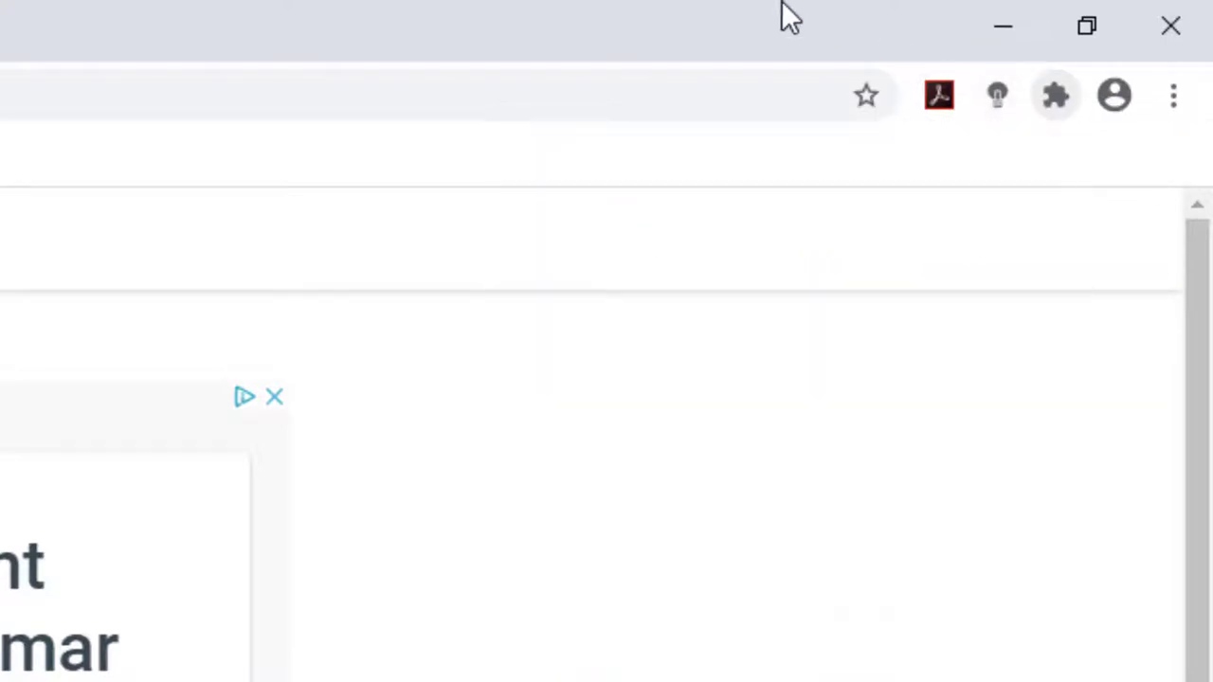
pyautogui.rightClick(1000, 87)
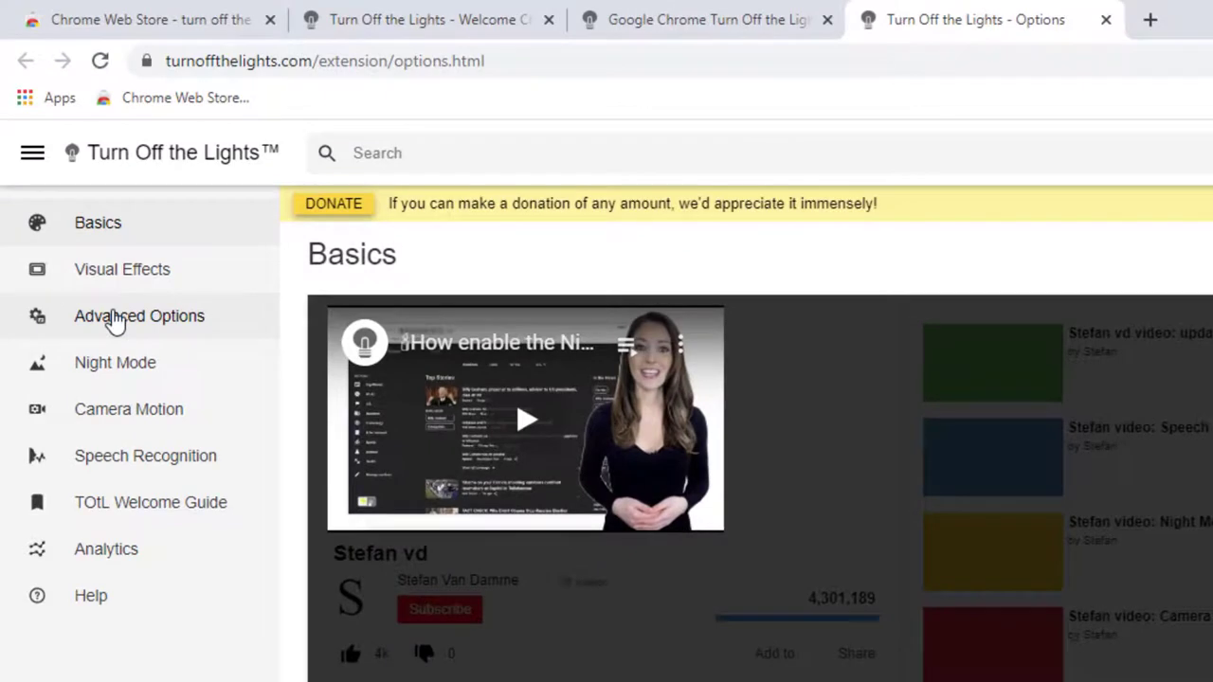
pyautogui.click(112, 321)
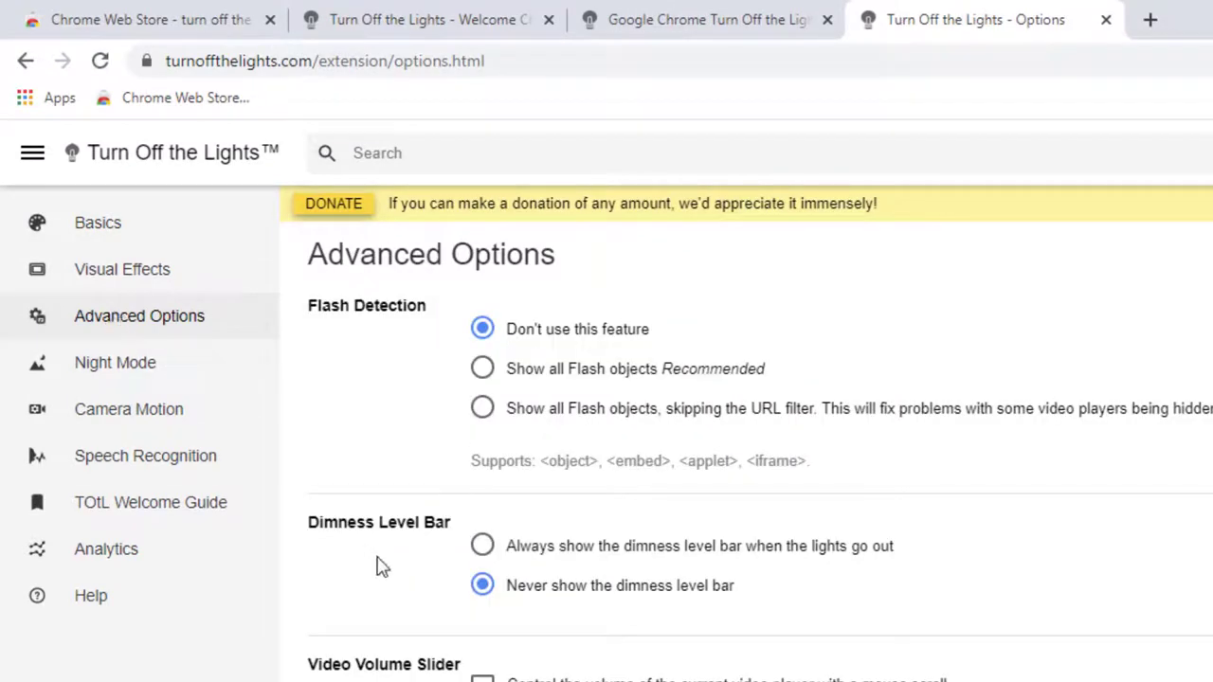
pyautogui.click(482, 547)
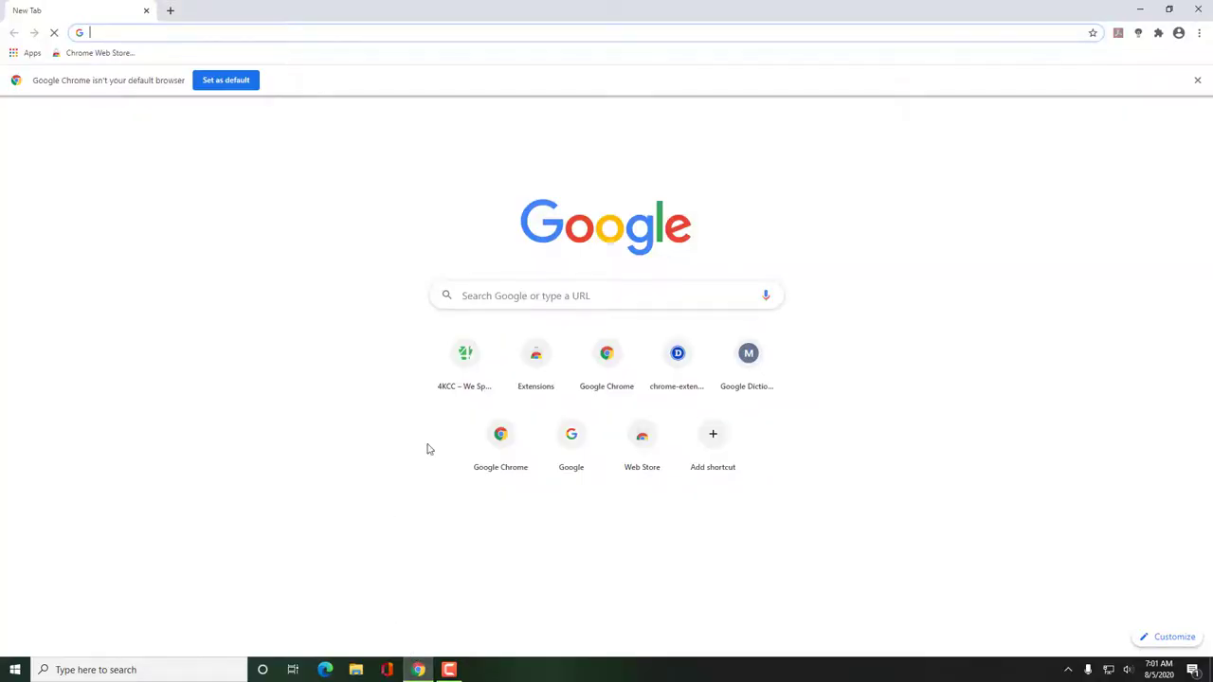
# Play the "Pinterest Interest" video from the 4KCC blog's YouTube channel and dim the page around it with Turn Off the Lights.
pyautogui.click(466, 358)
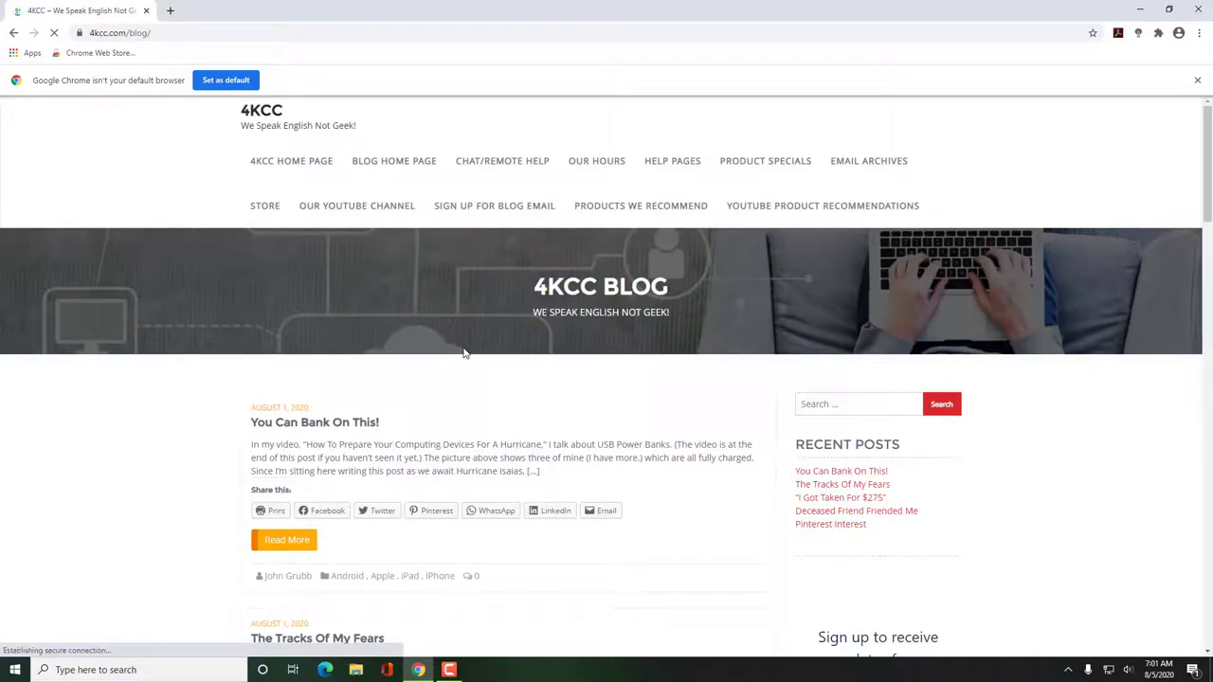
pyautogui.click(355, 206)
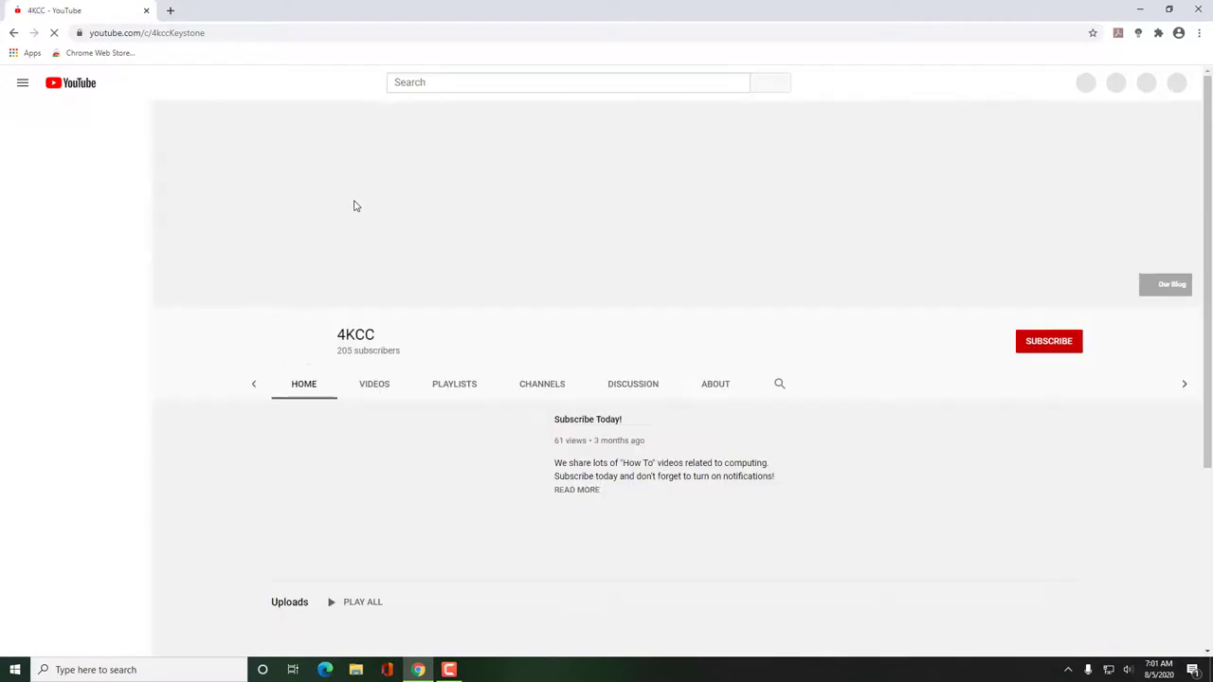
pyautogui.scroll(-3, 357, 217)
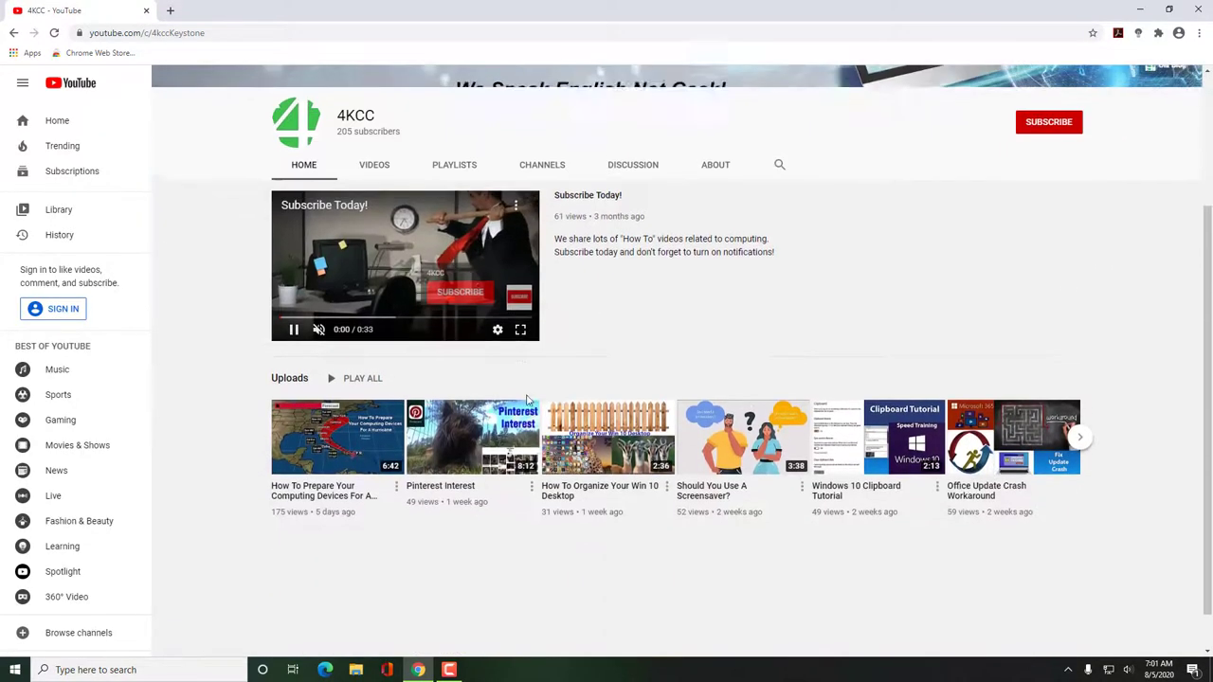
pyautogui.click(483, 484)
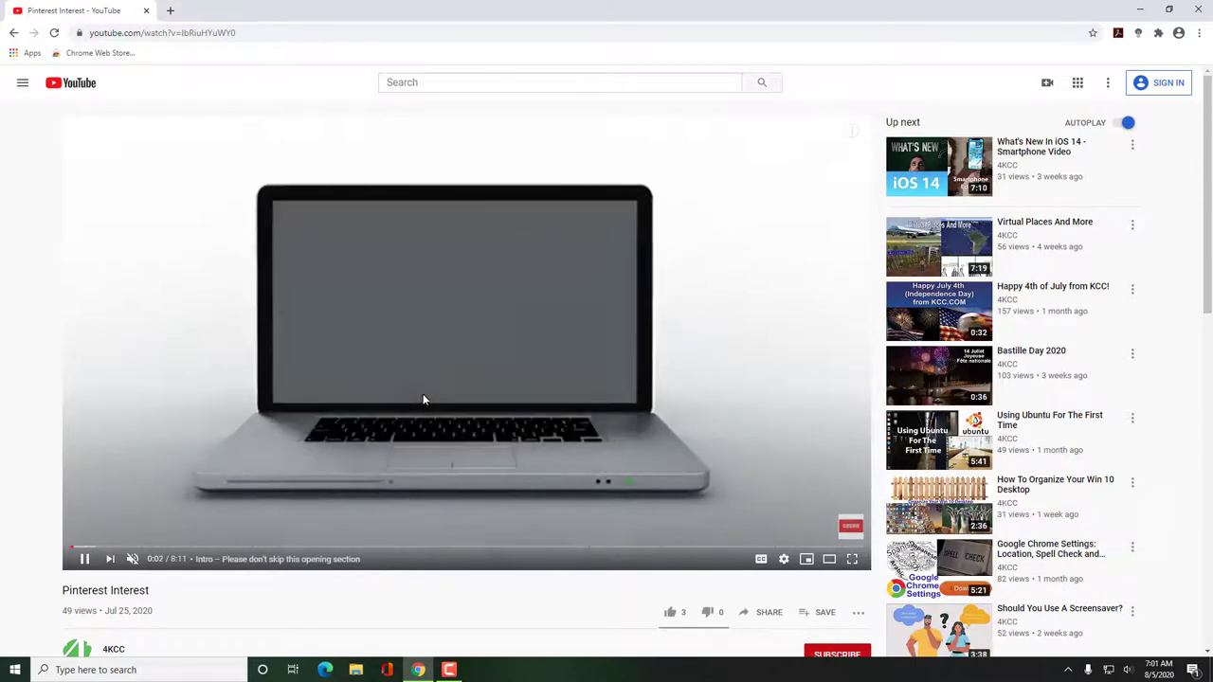
pyautogui.click(1138, 33)
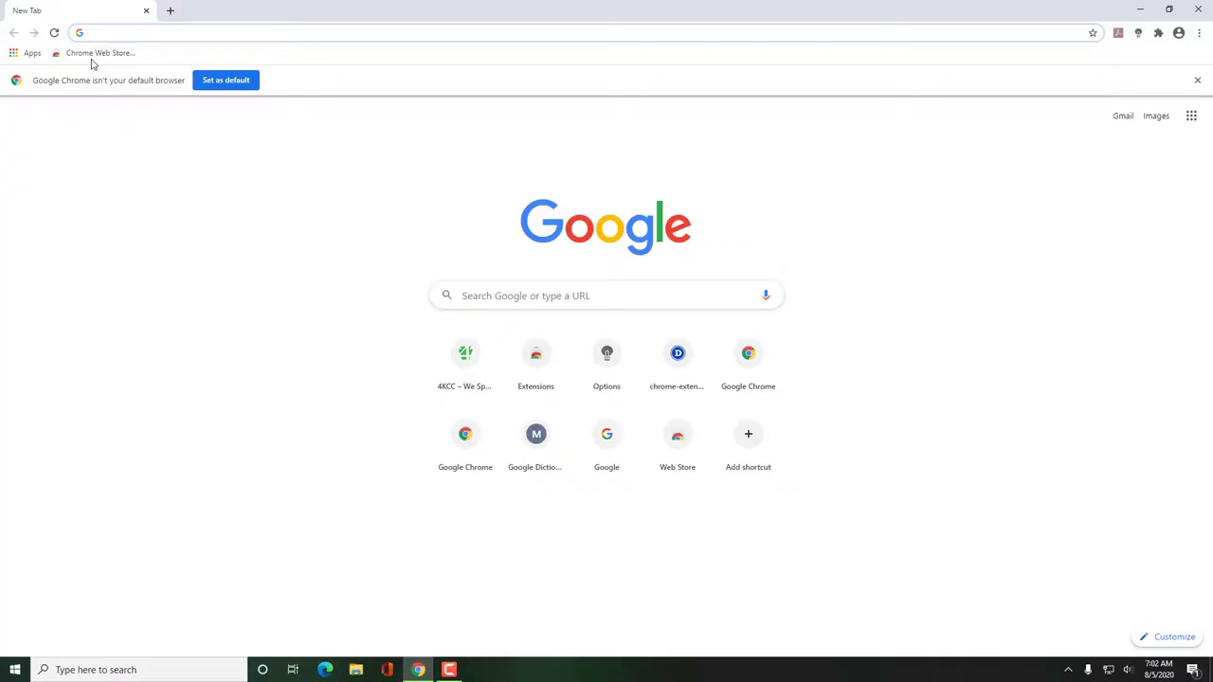
# Search the Chrome Web Store for "speedtest" and install the Speedtest by Ookla extension.
pyautogui.click(92, 57)
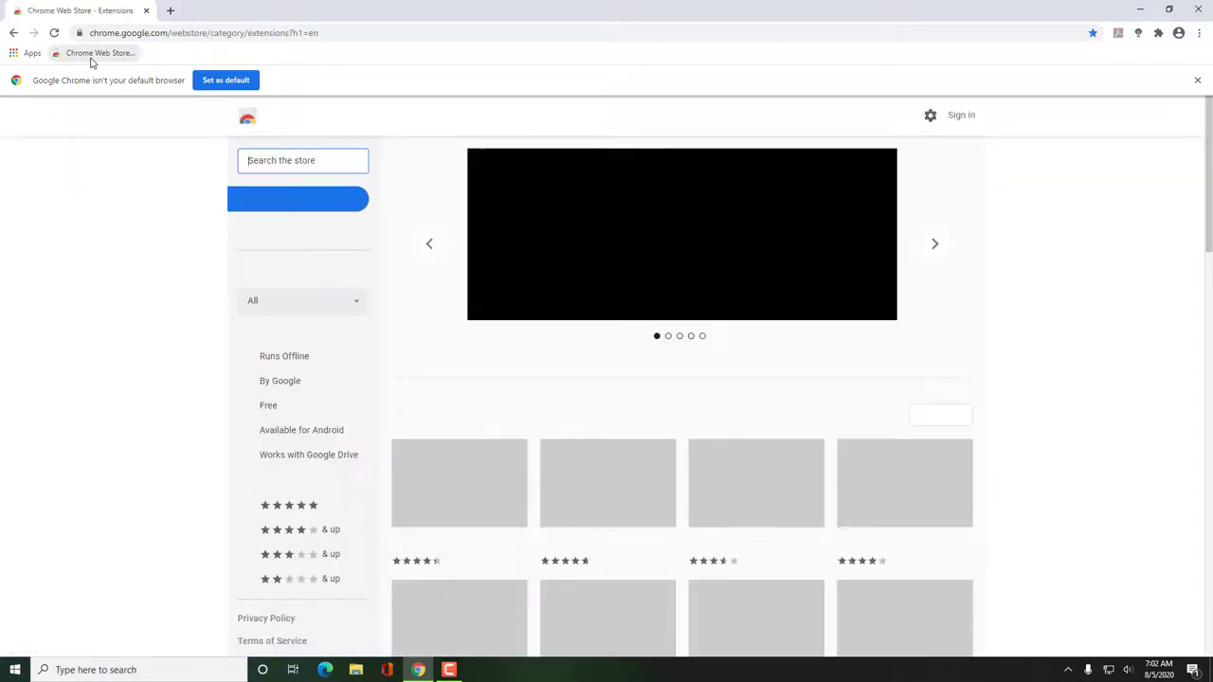
pyautogui.write('speedtest')
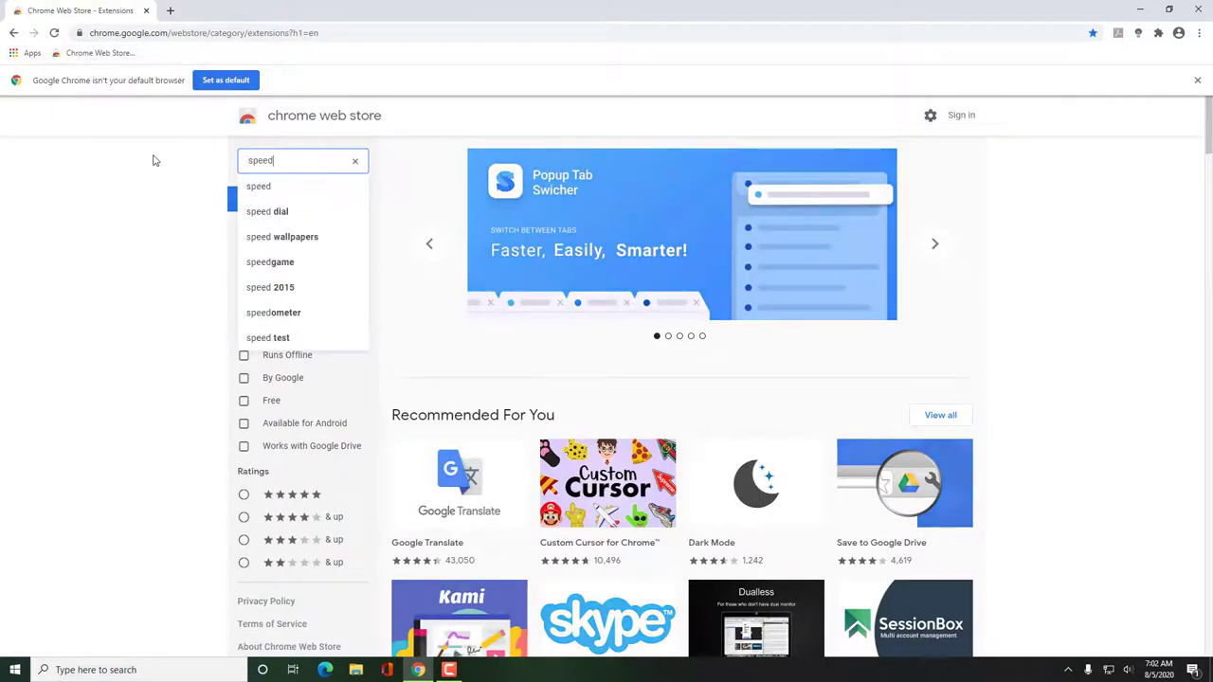
pyautogui.press('Return')
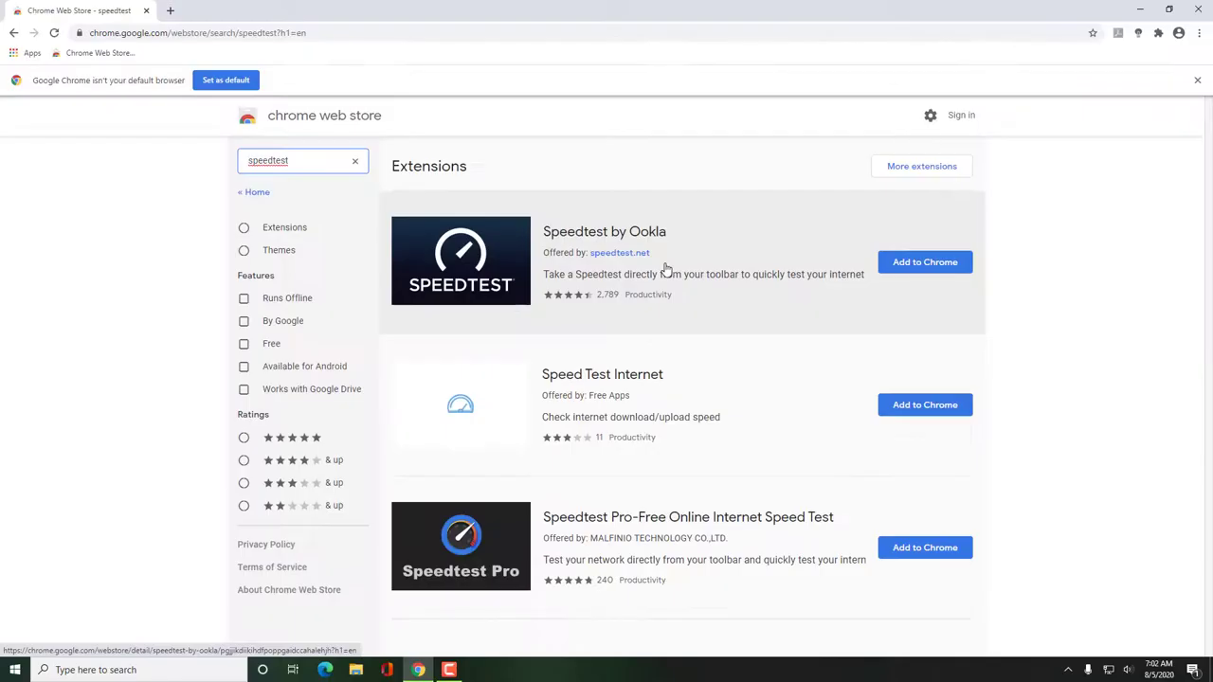
pyautogui.click(944, 264)
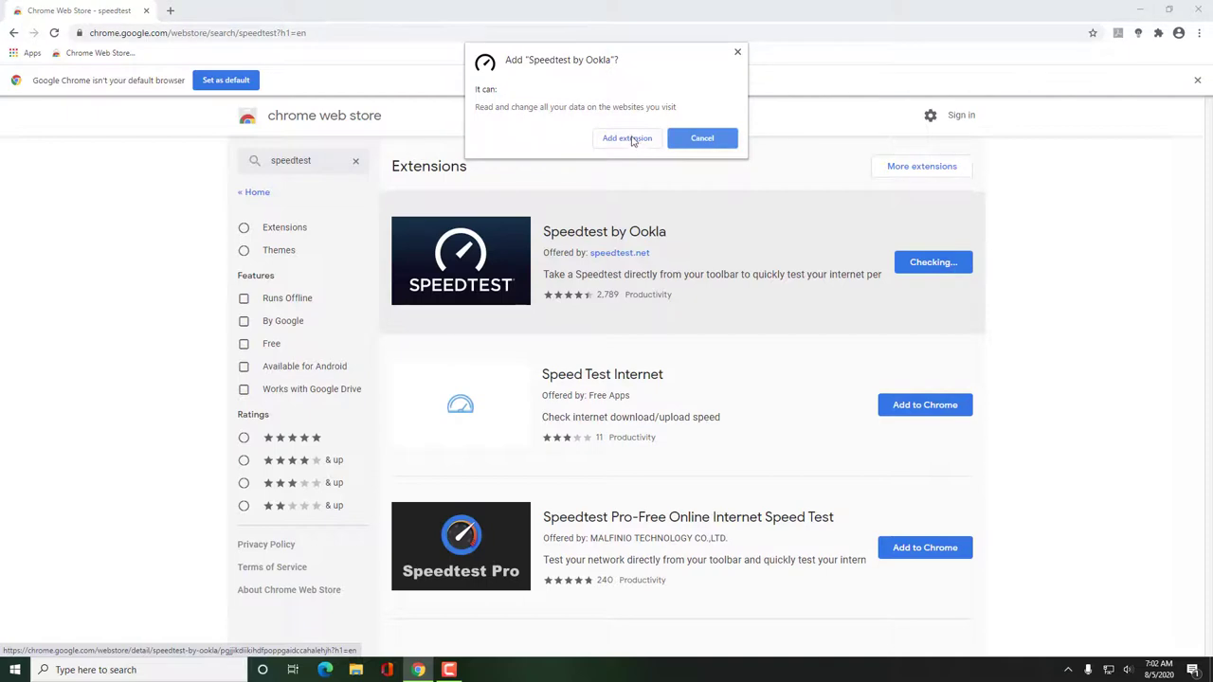
pyautogui.click(629, 138)
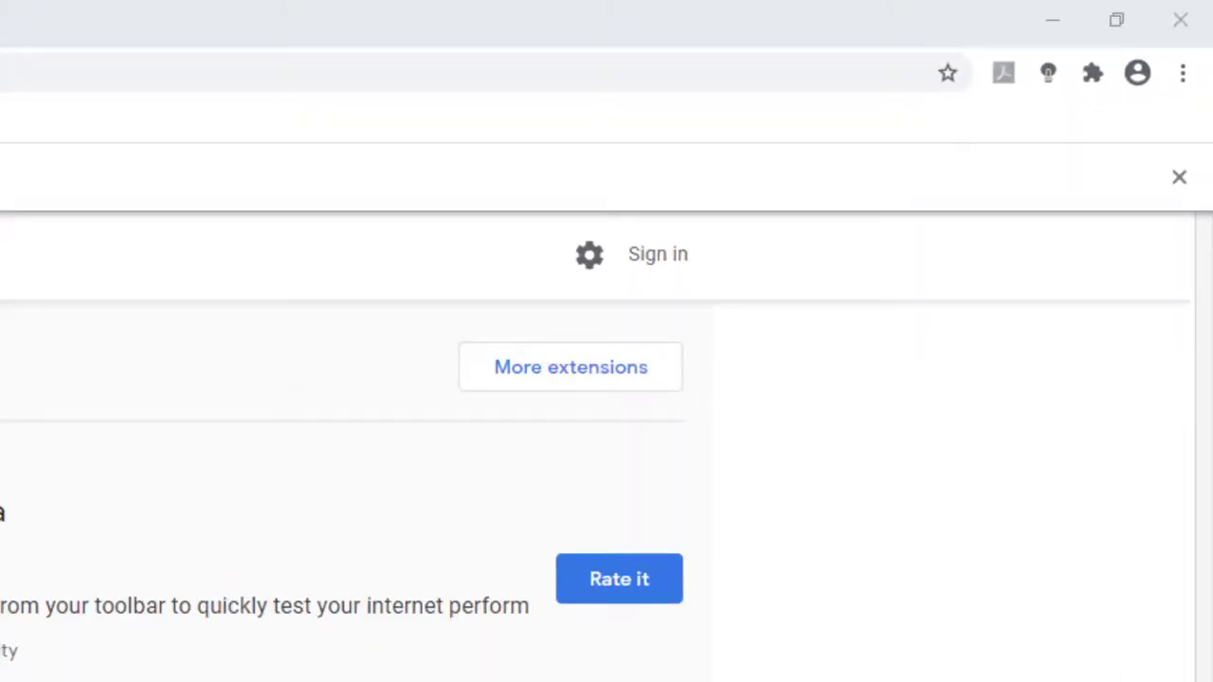
# Pin the Speedtest by Ookla, Instant Dictionary and Pinterest Save Button extensions so they stay shown beside the address bar.
pyautogui.click(1093, 76)
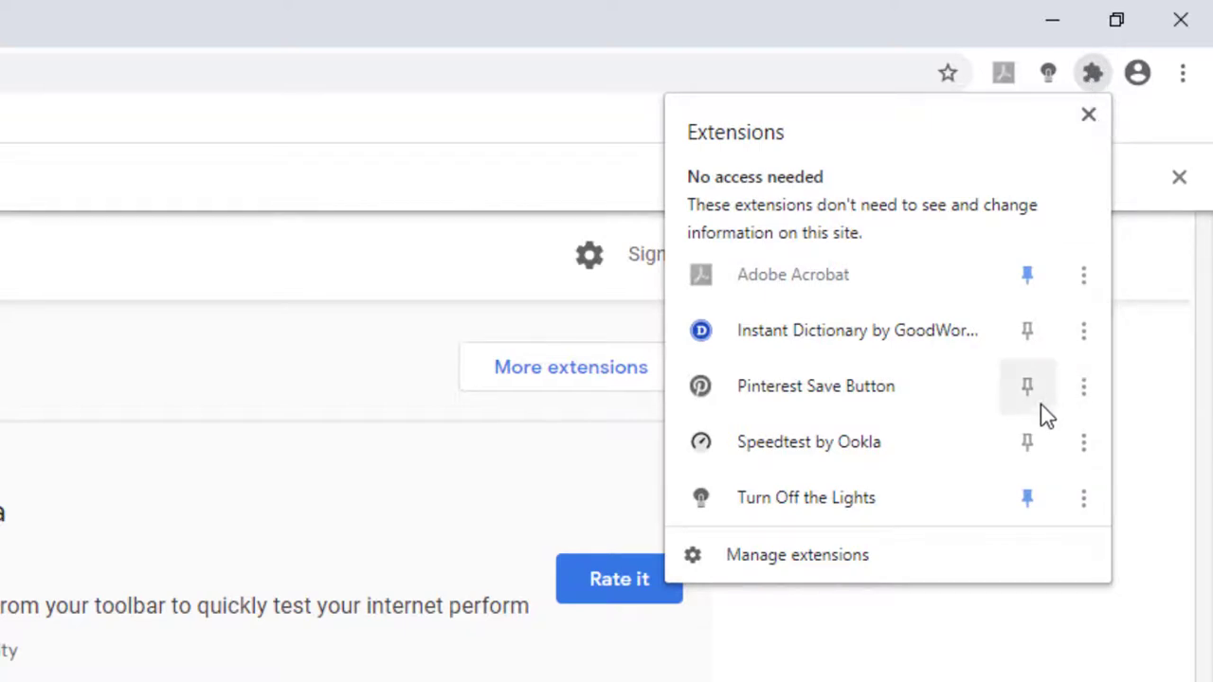
pyautogui.click(1022, 450)
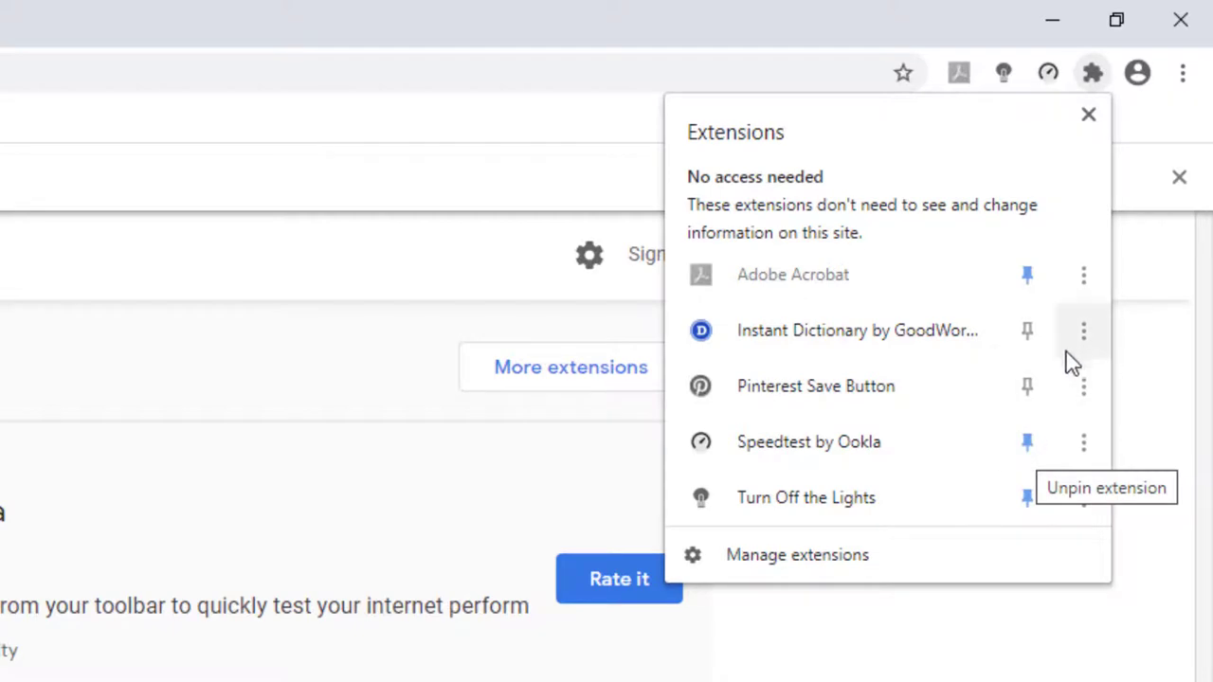
pyautogui.click(1029, 329)
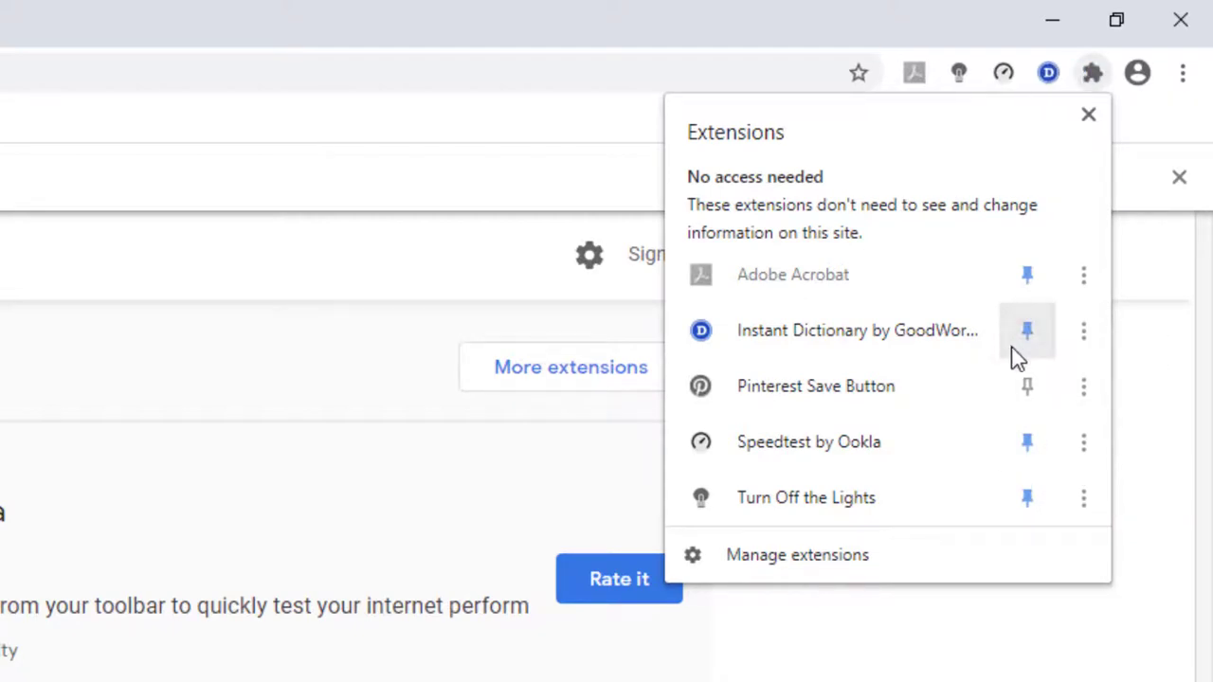
pyautogui.click(1041, 387)
pyautogui.click(594, 9)
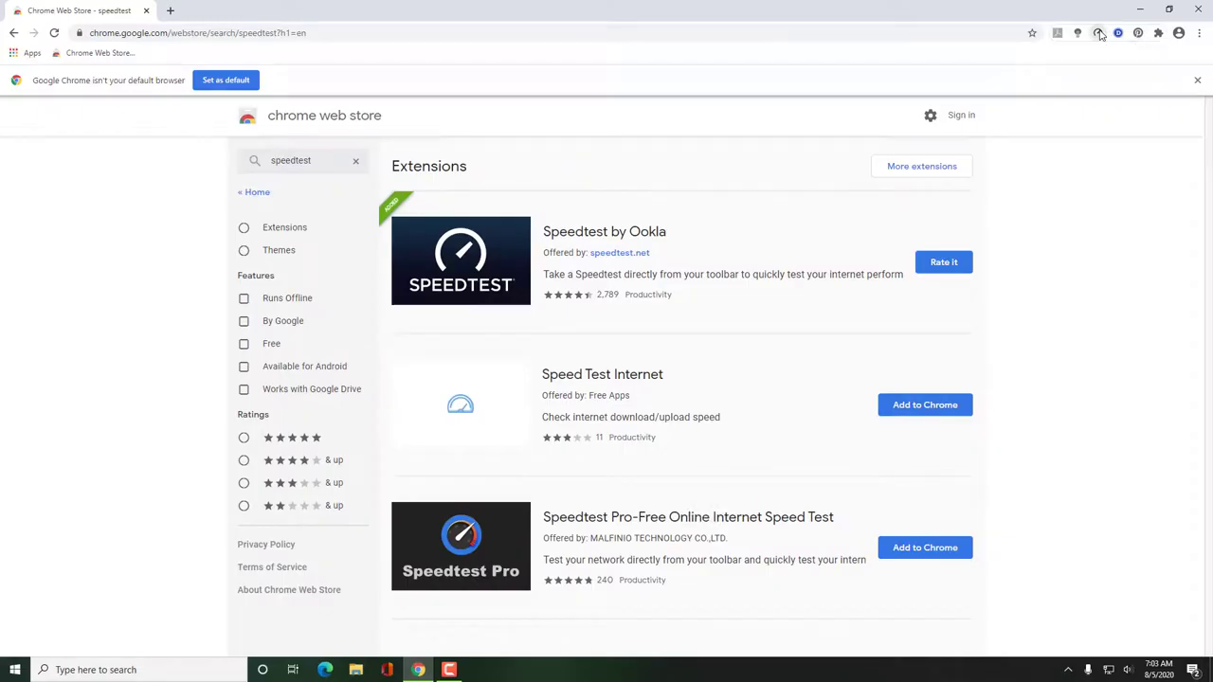
# Run an internet speed test in Chrome with the Speedtest by Ookla extension.
pyautogui.click(1098, 33)
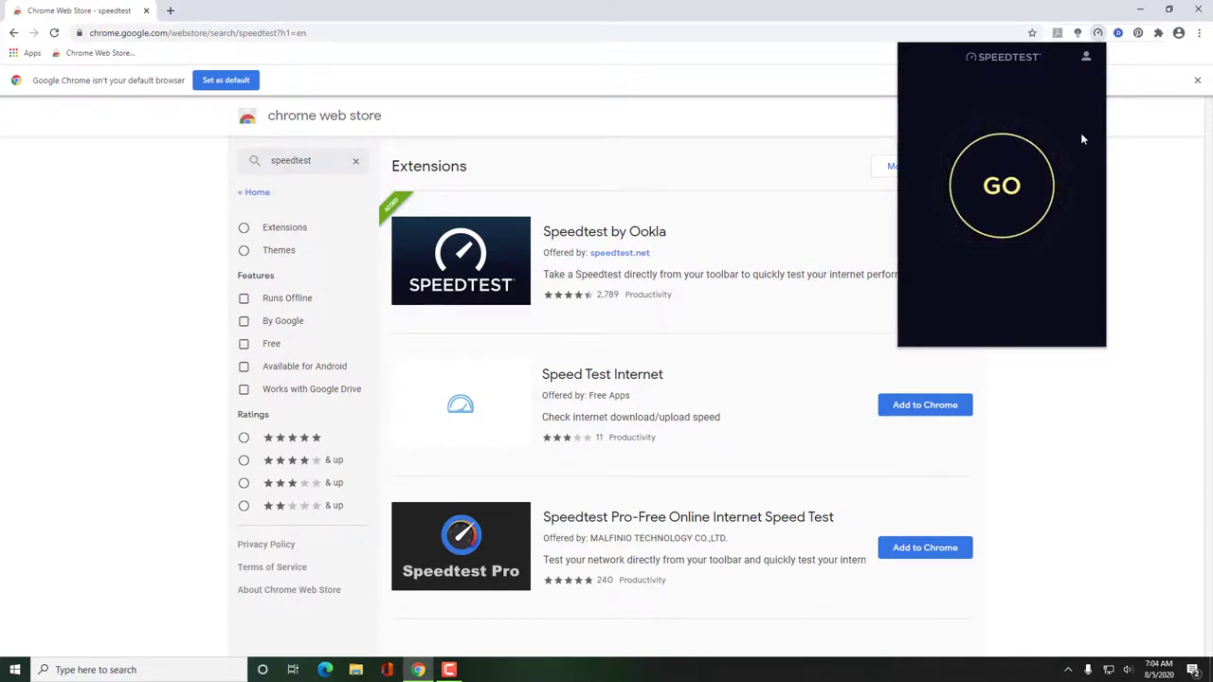
pyautogui.click(1026, 186)
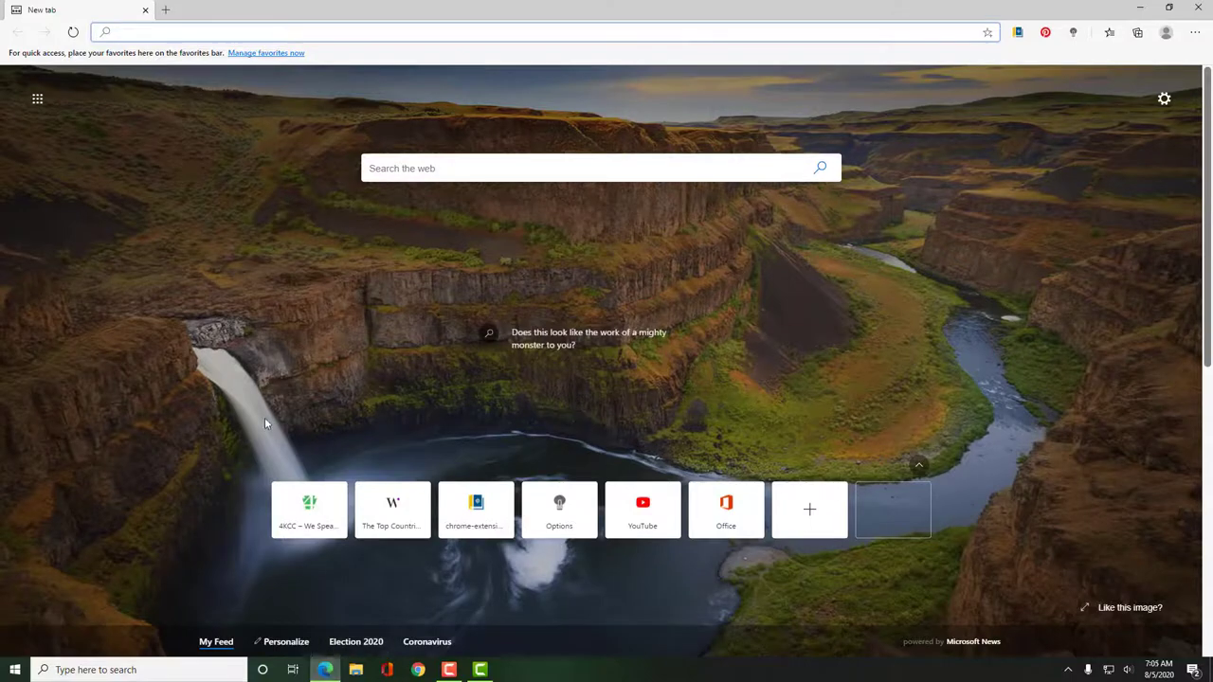
# Switch to Microsoft Edge, search the Chrome Web Store for "speedtest" and add the Speedtest by Ookla extension.
pyautogui.click(1194, 33)
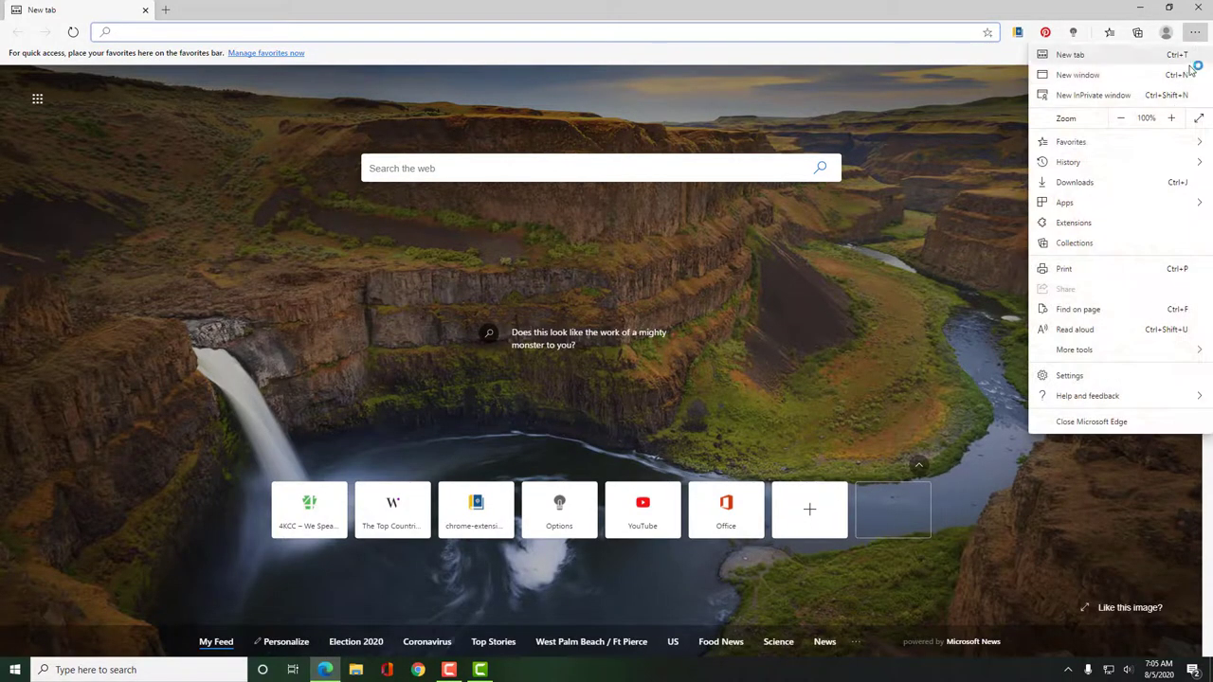
pyautogui.click(1176, 225)
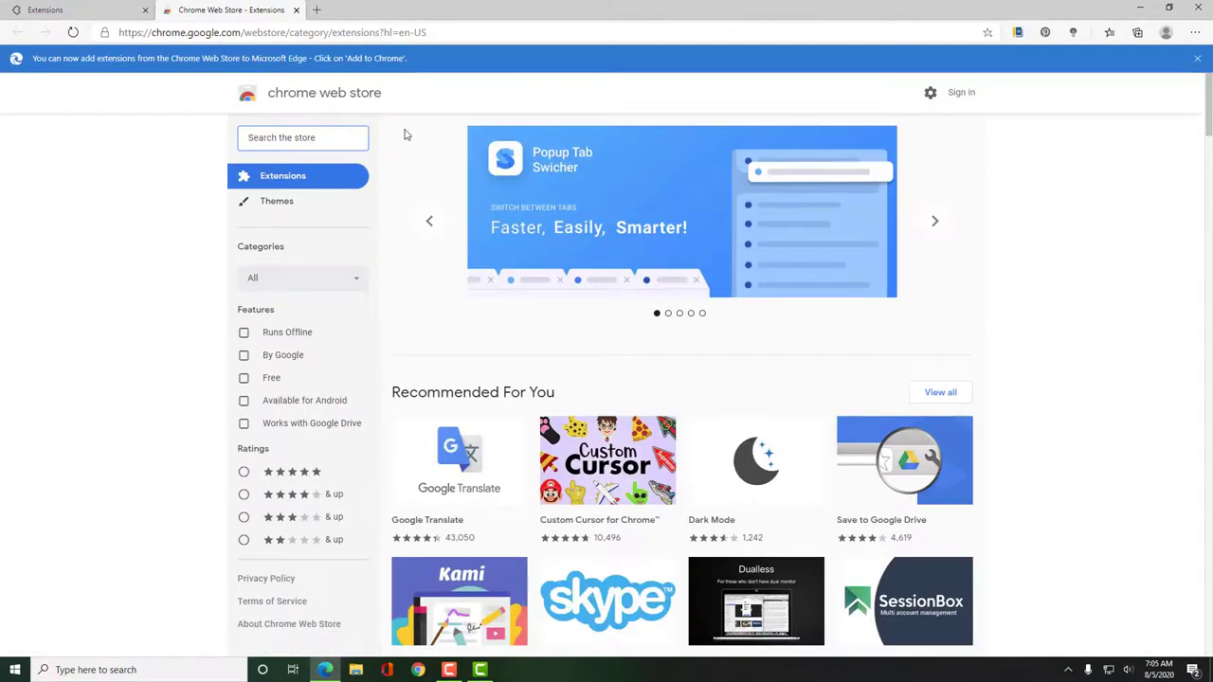
pyautogui.write('speedtest')
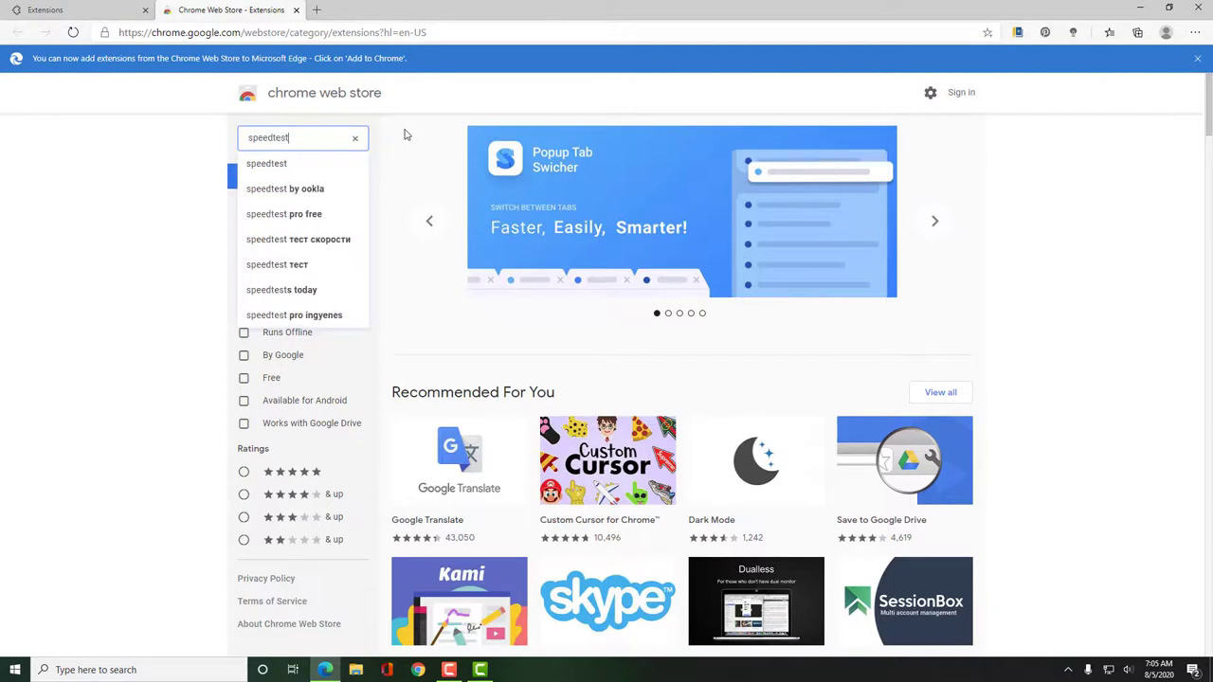
pyautogui.press('Return')
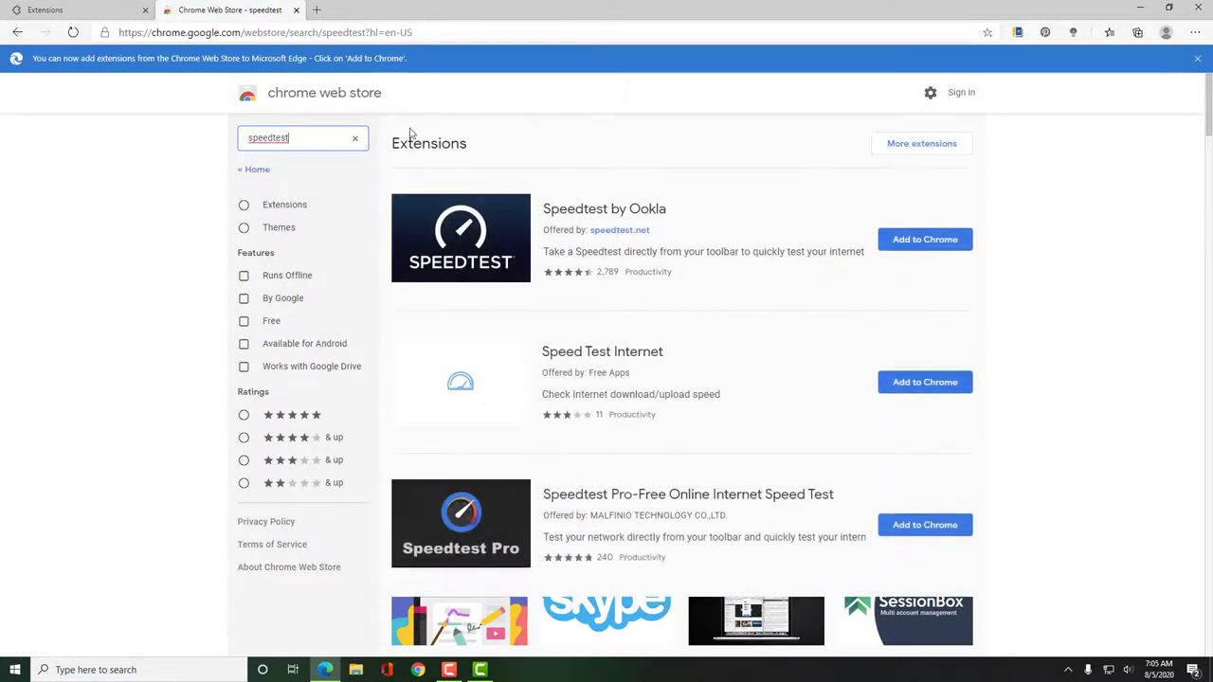
pyautogui.click(924, 243)
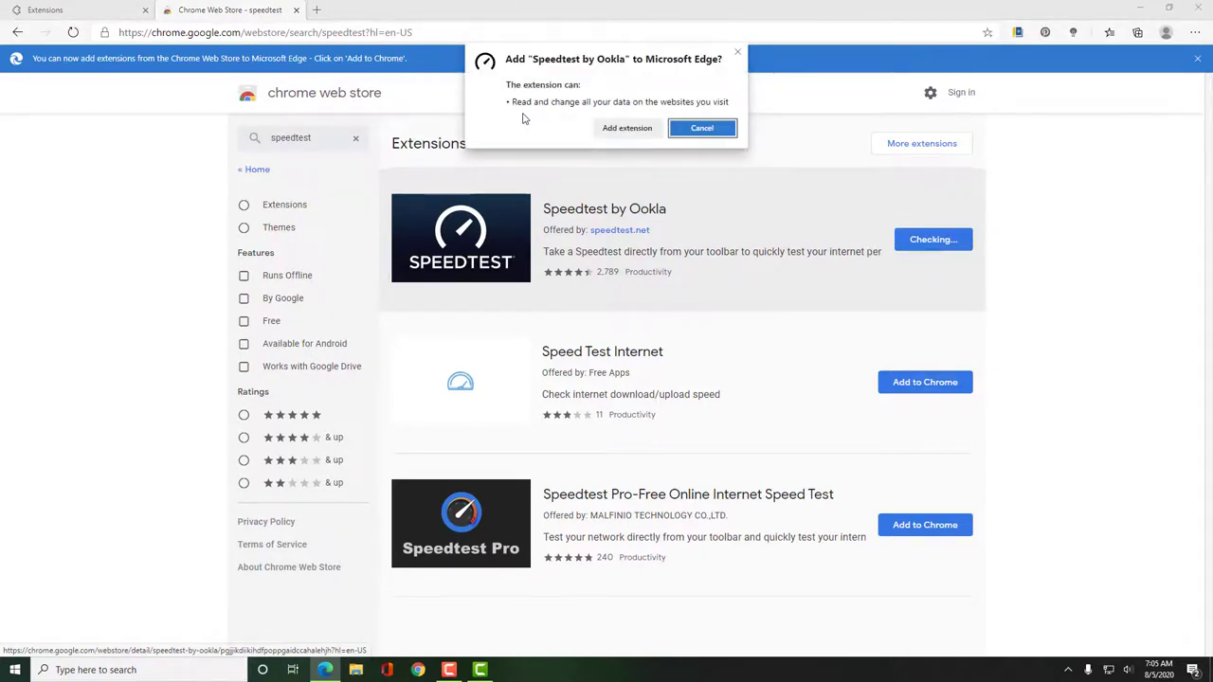
pyautogui.click(626, 129)
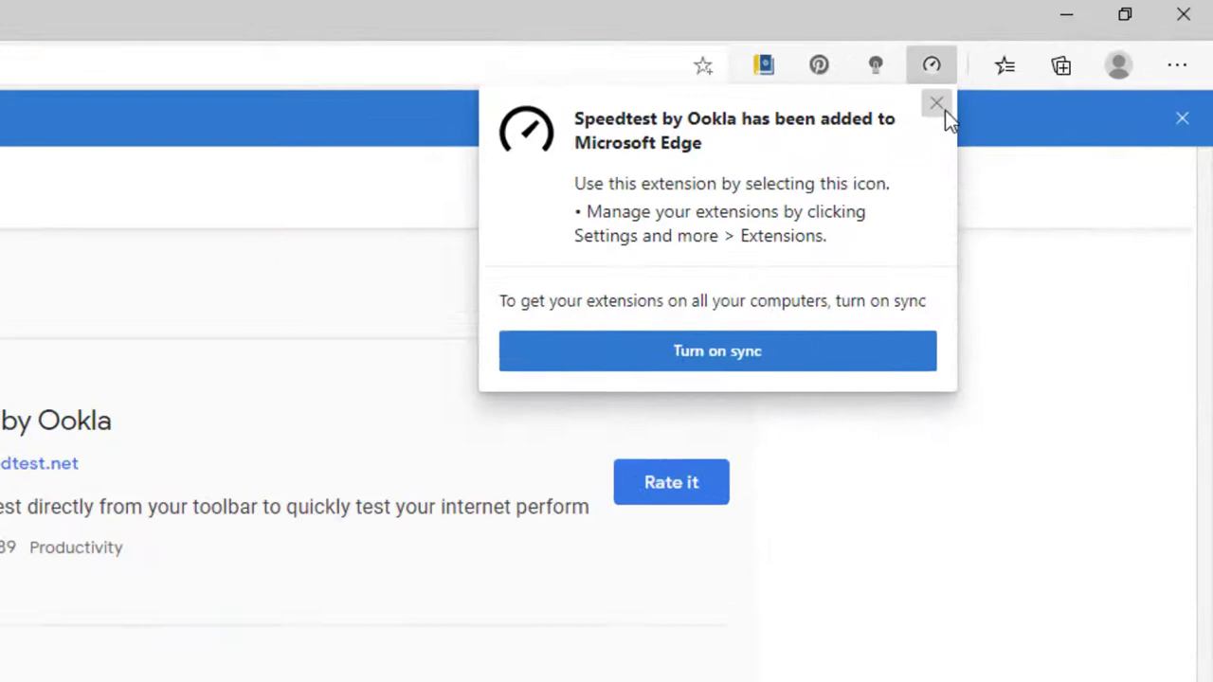
pyautogui.click(1075, 51)
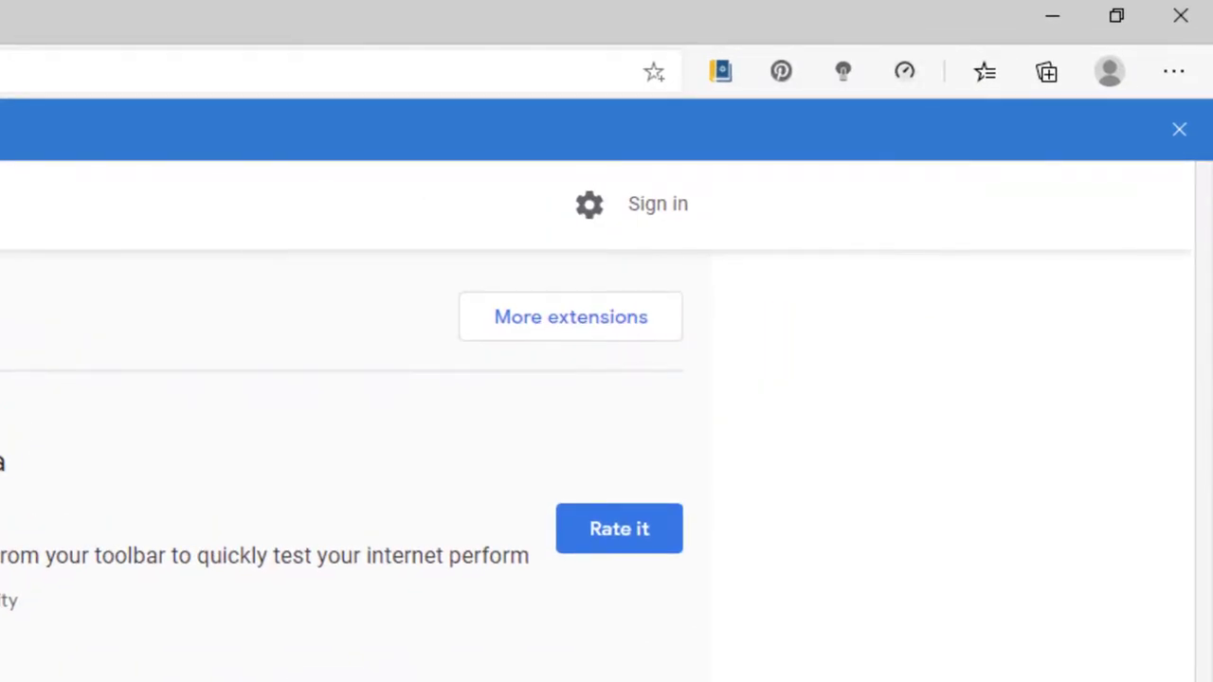
# Open the 4KCC blog in a new tab and run an internet speed test with the Speedtest extension.
pyautogui.hotkey('ctrl', 't')
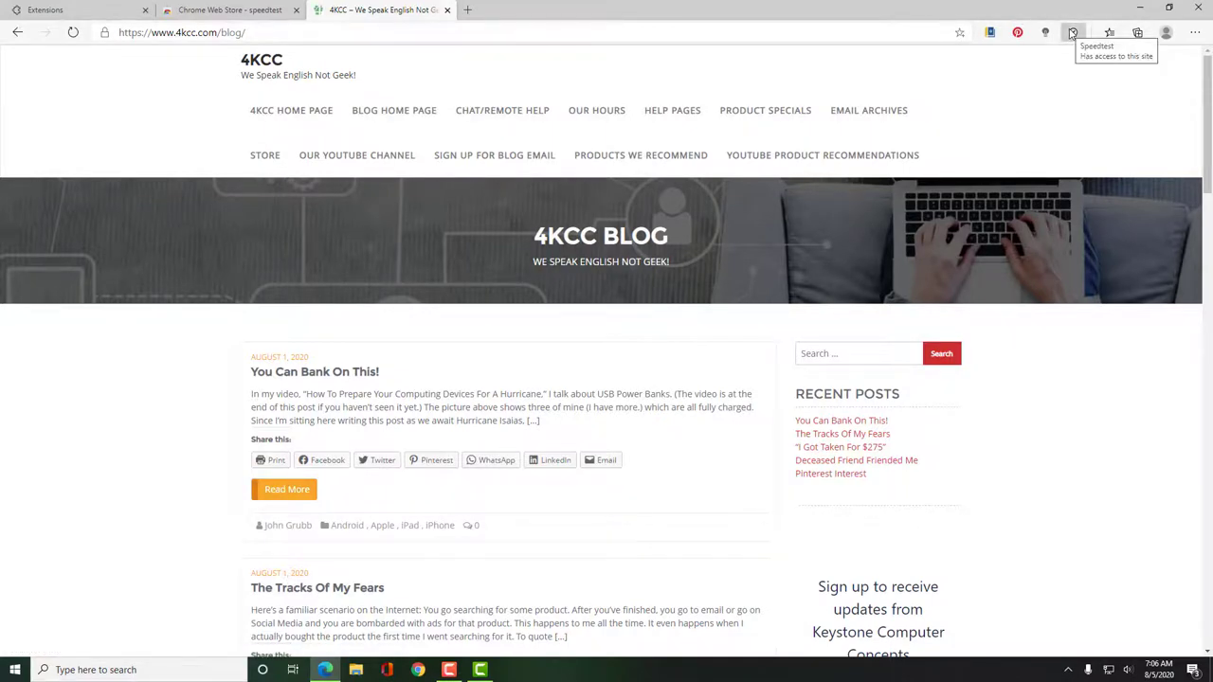
pyautogui.click(1072, 34)
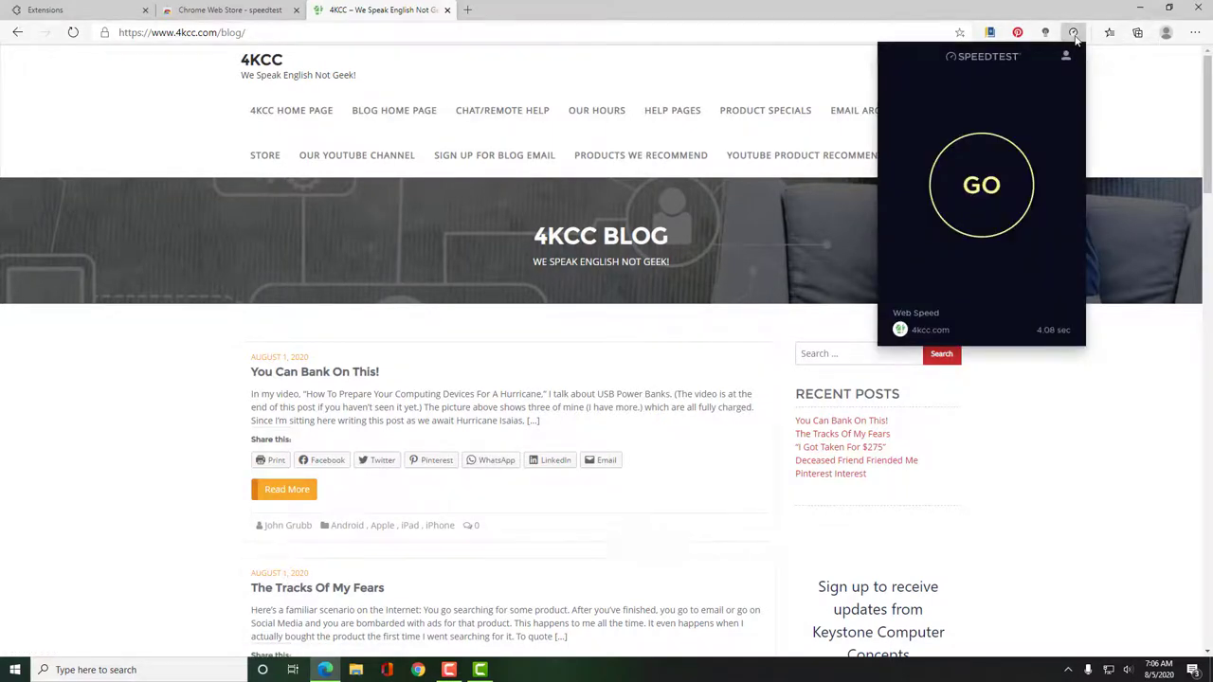
pyautogui.click(968, 196)
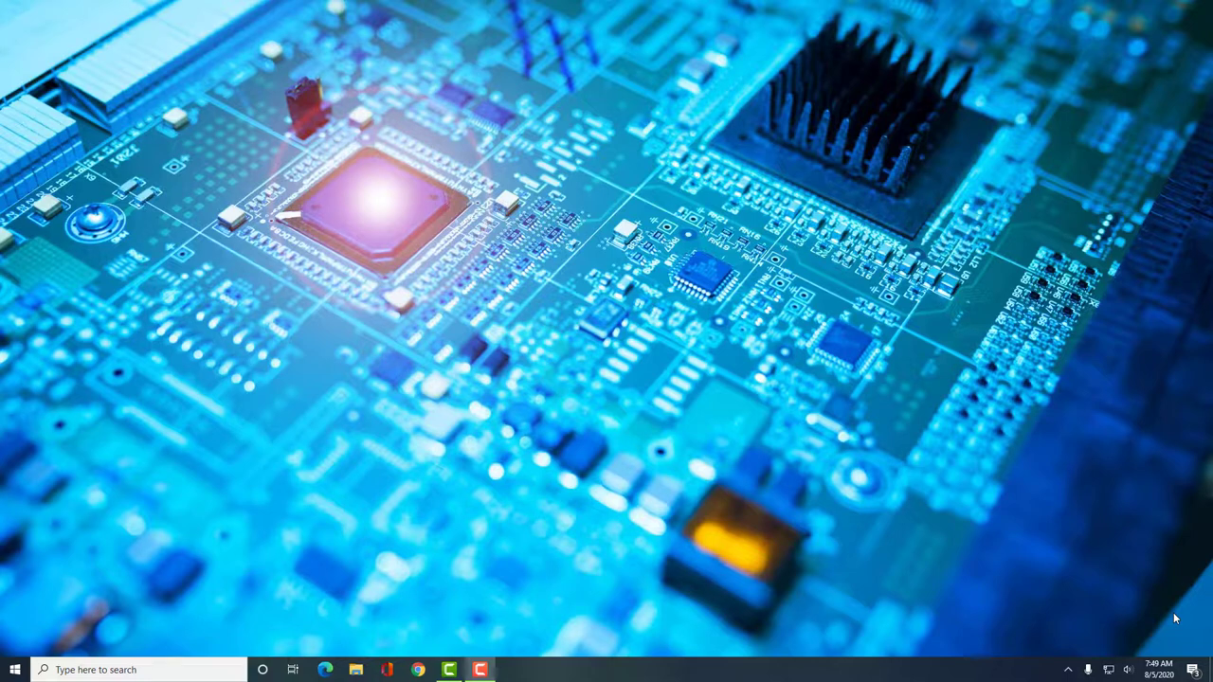
# Open Microsoft Edge, go to the Microsoft Edge Add-ons store and search it for "amazon assistant".
pyautogui.click(325, 670)
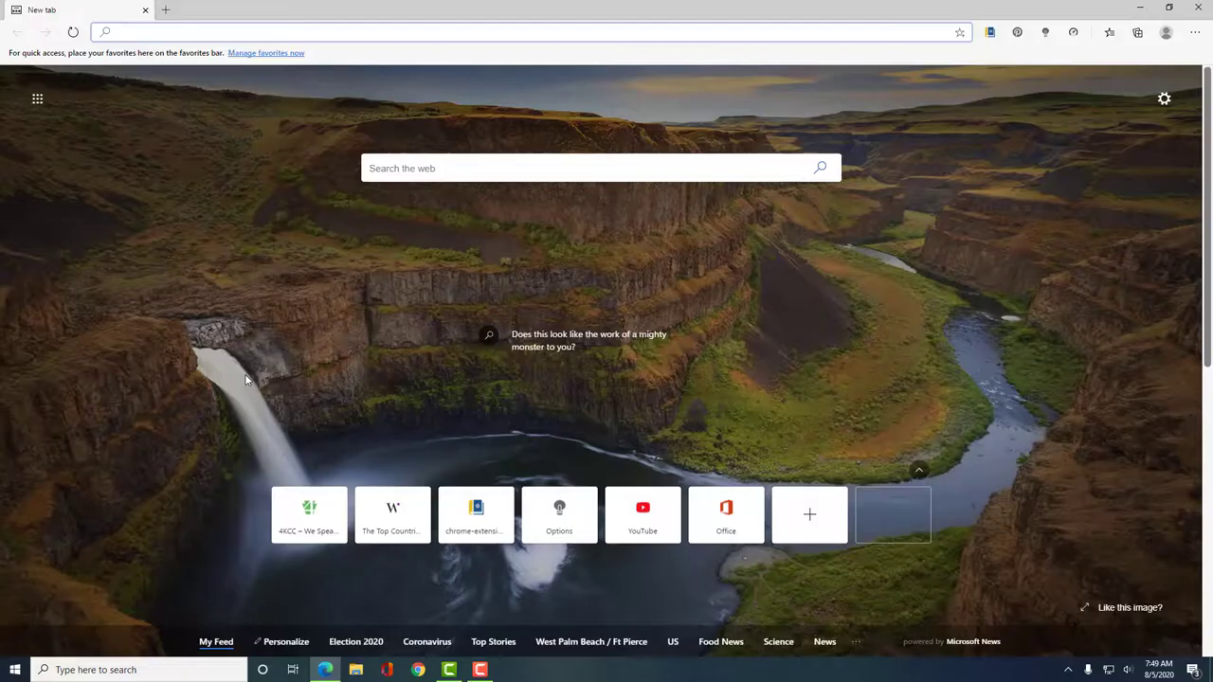
pyautogui.click(1195, 32)
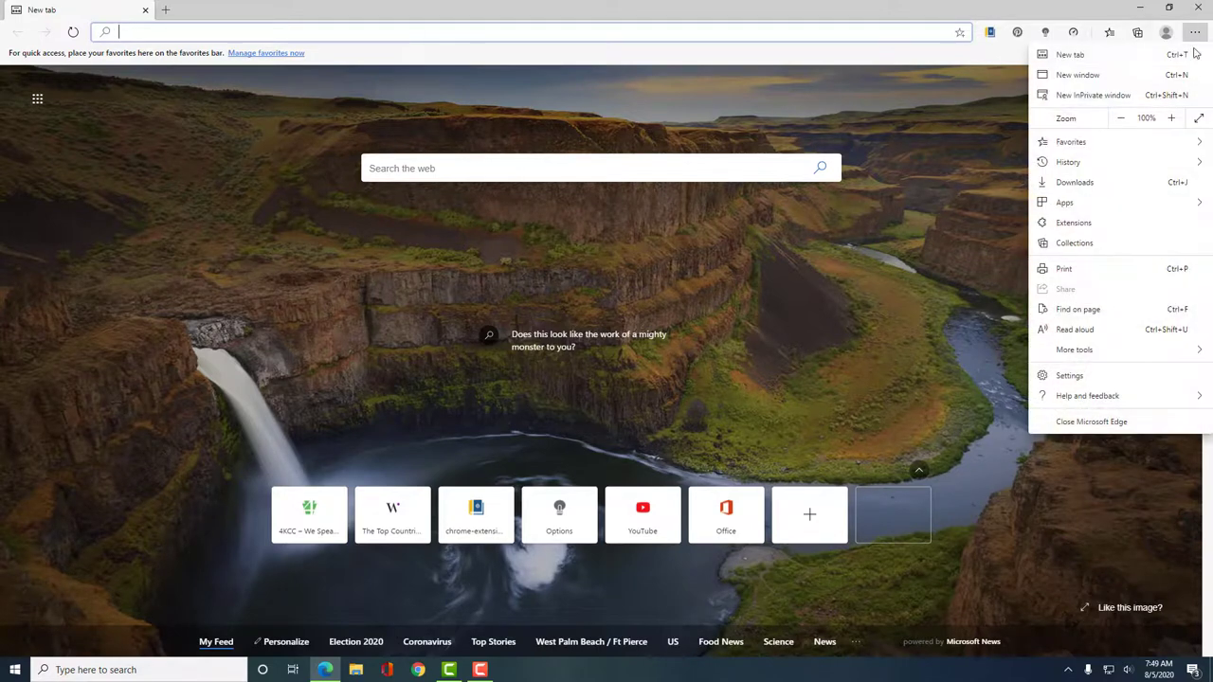
pyautogui.click(1173, 226)
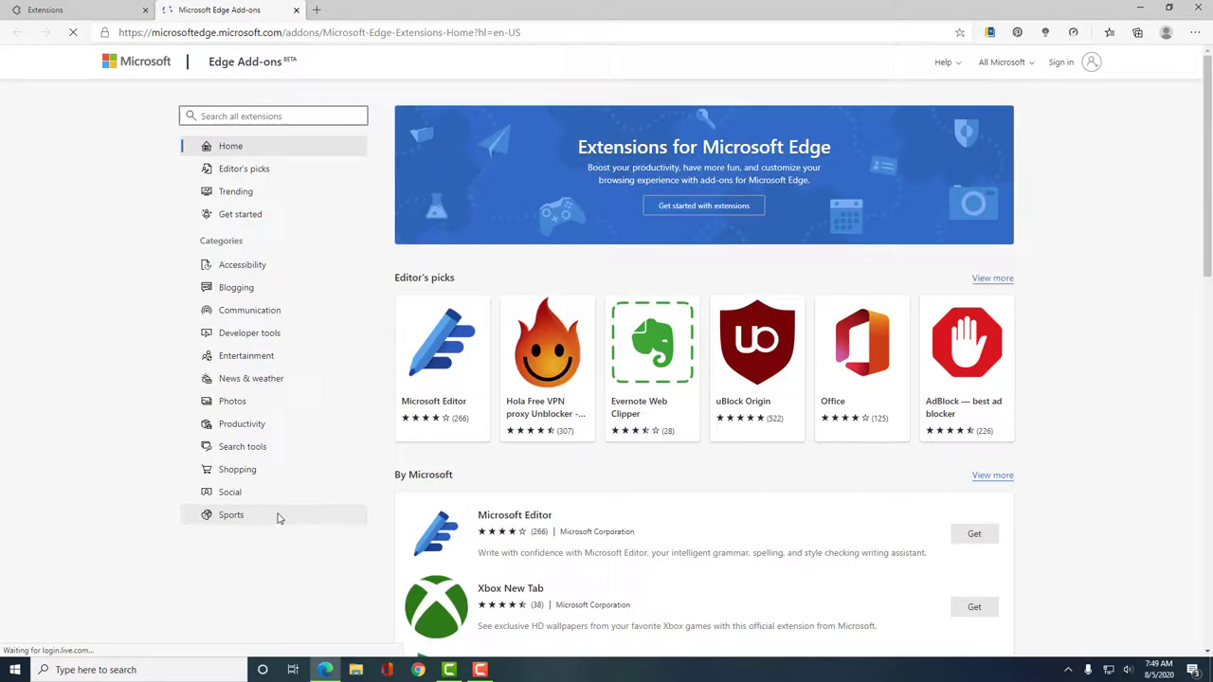
pyautogui.write('amazon a')
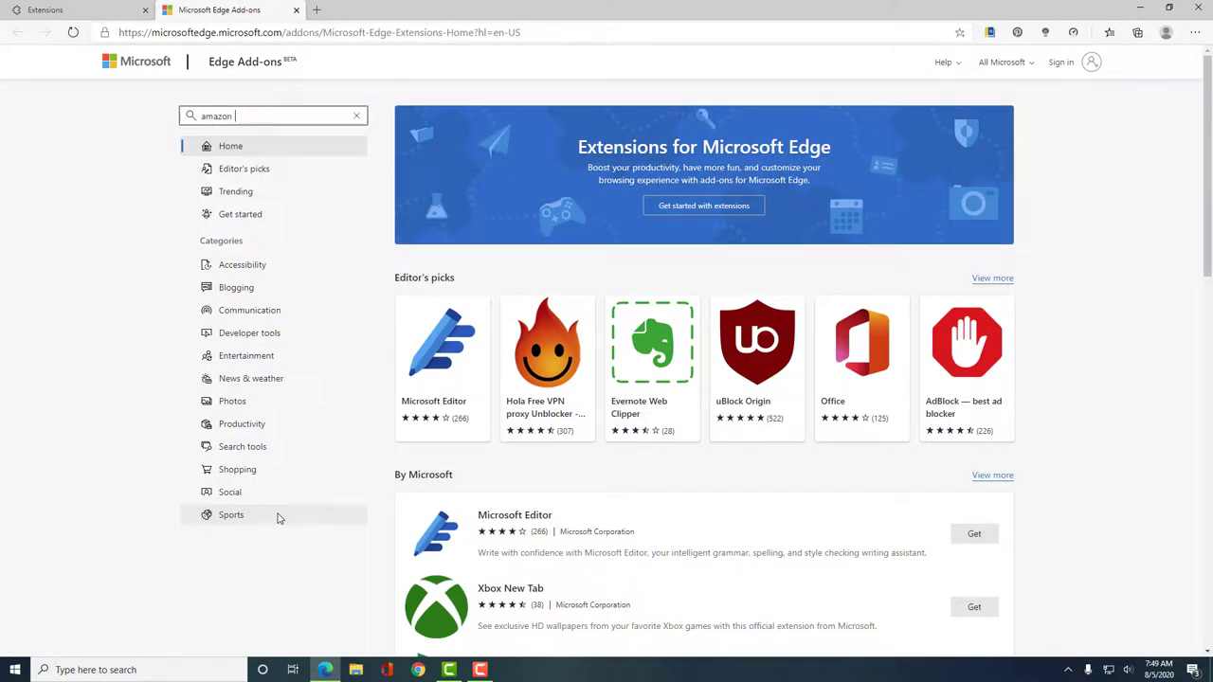
pyautogui.write('ssistant')
pyautogui.press('Return')
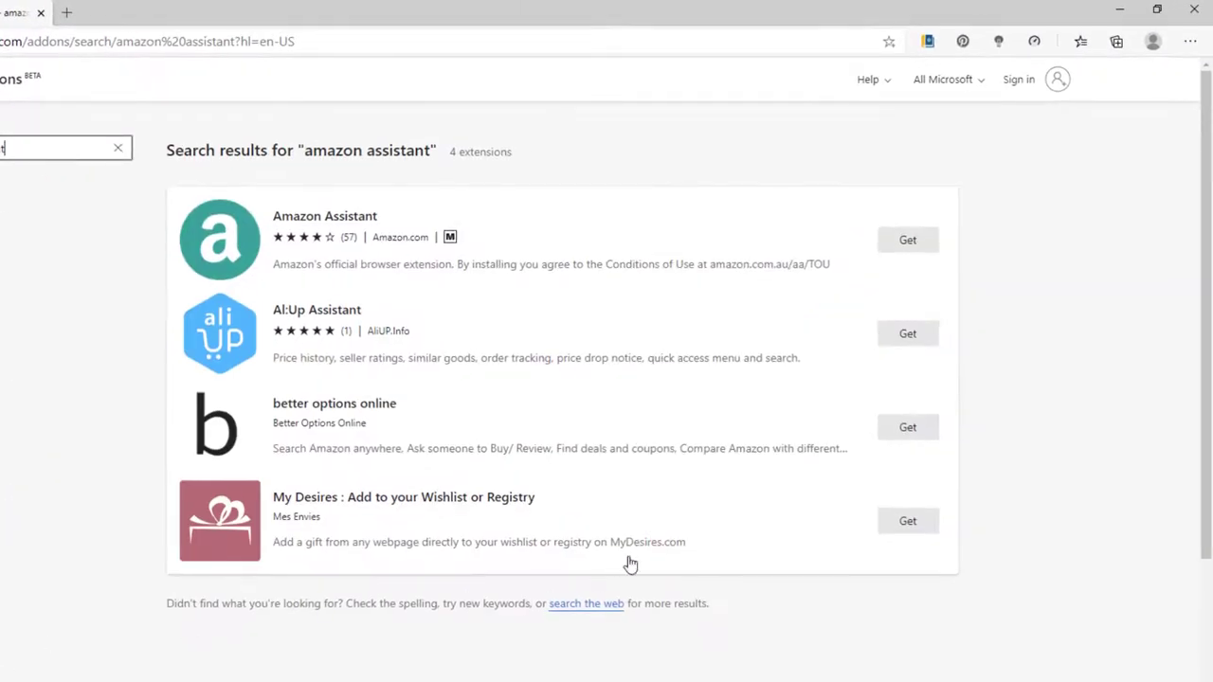
# Add the Amazon Assistant extension to Edge and look through its welcome page.
pyautogui.click(911, 242)
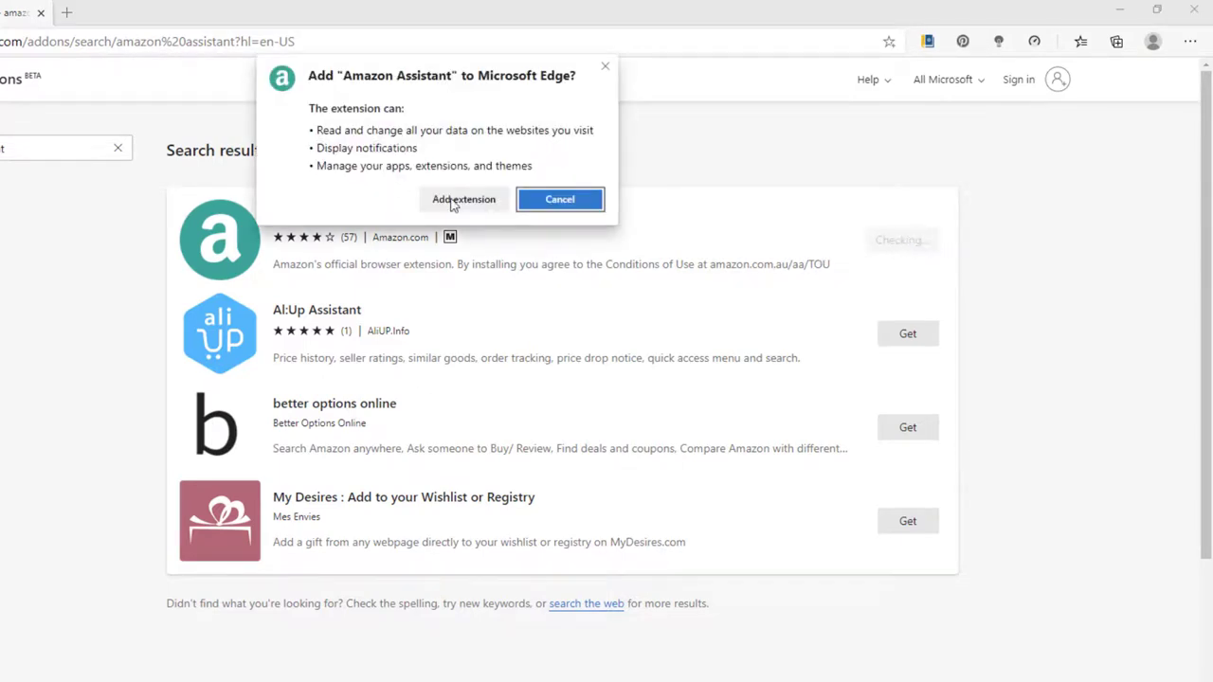
pyautogui.click(491, 200)
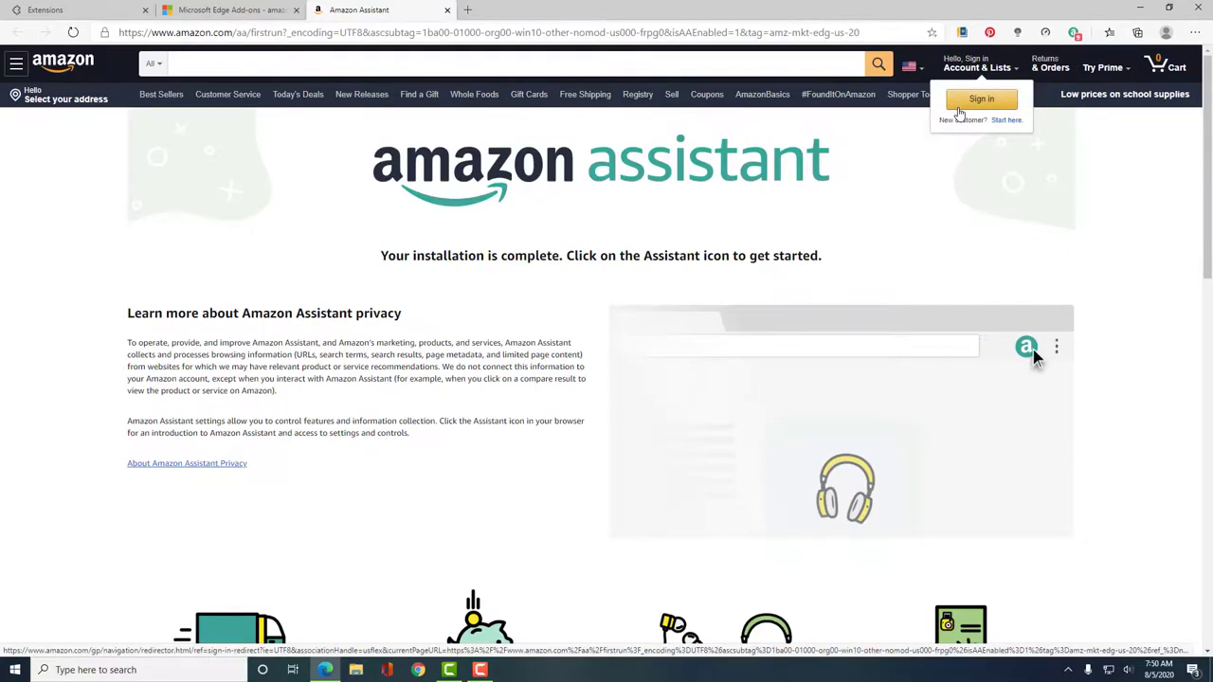
pyautogui.scroll(-3, 678, 259)
pyautogui.scroll(-2, 679, 259)
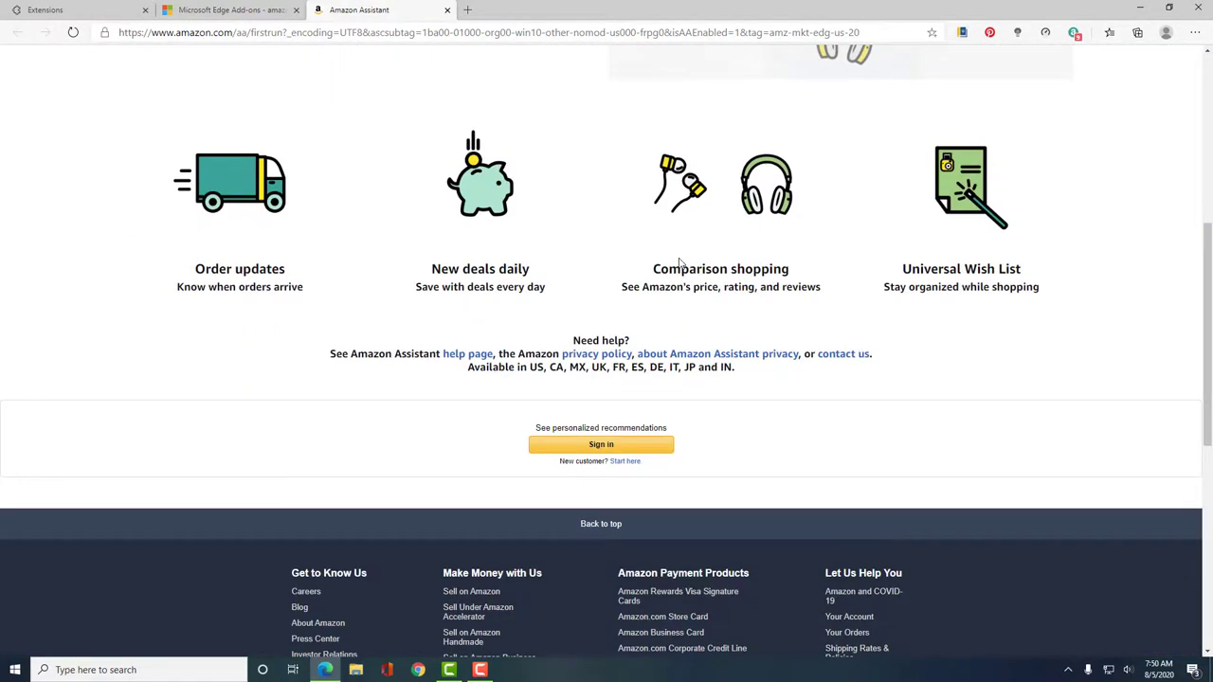
pyautogui.scroll(2, 679, 263)
pyautogui.scroll(1, 678, 263)
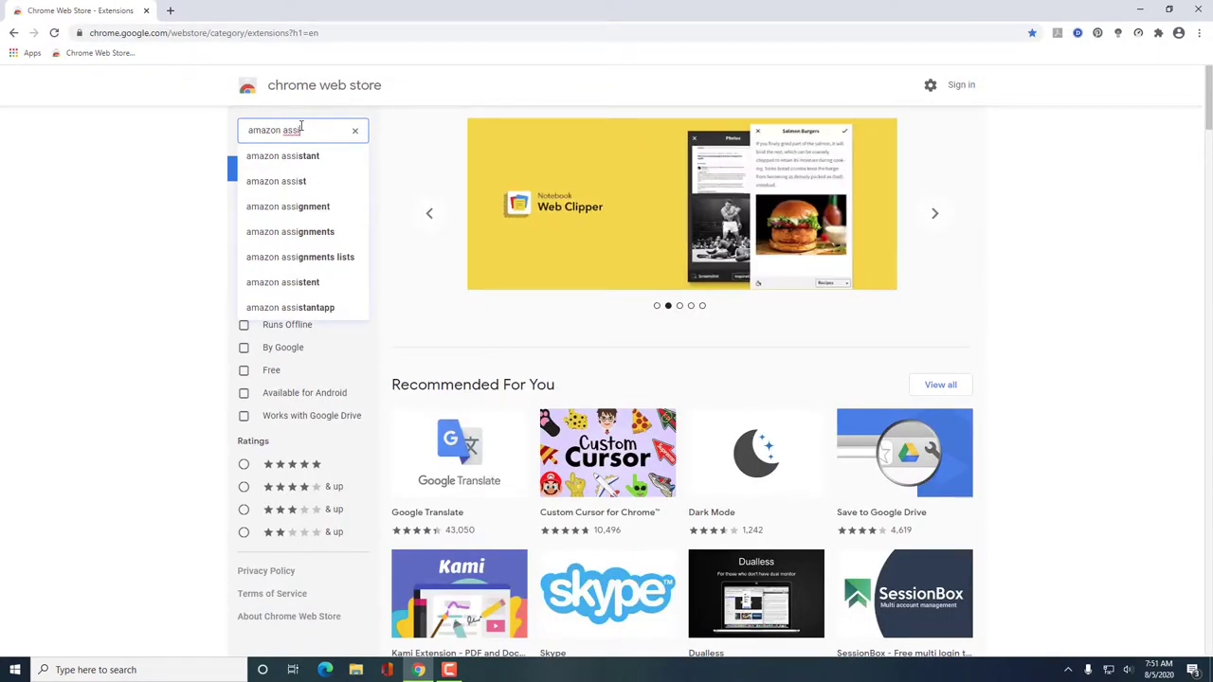
# In Chrome, search the Chrome Web Store for "amazon assistant" and add the Amazon Assistant for Chrome extension.
pyautogui.write('stant')
pyautogui.press('Return')
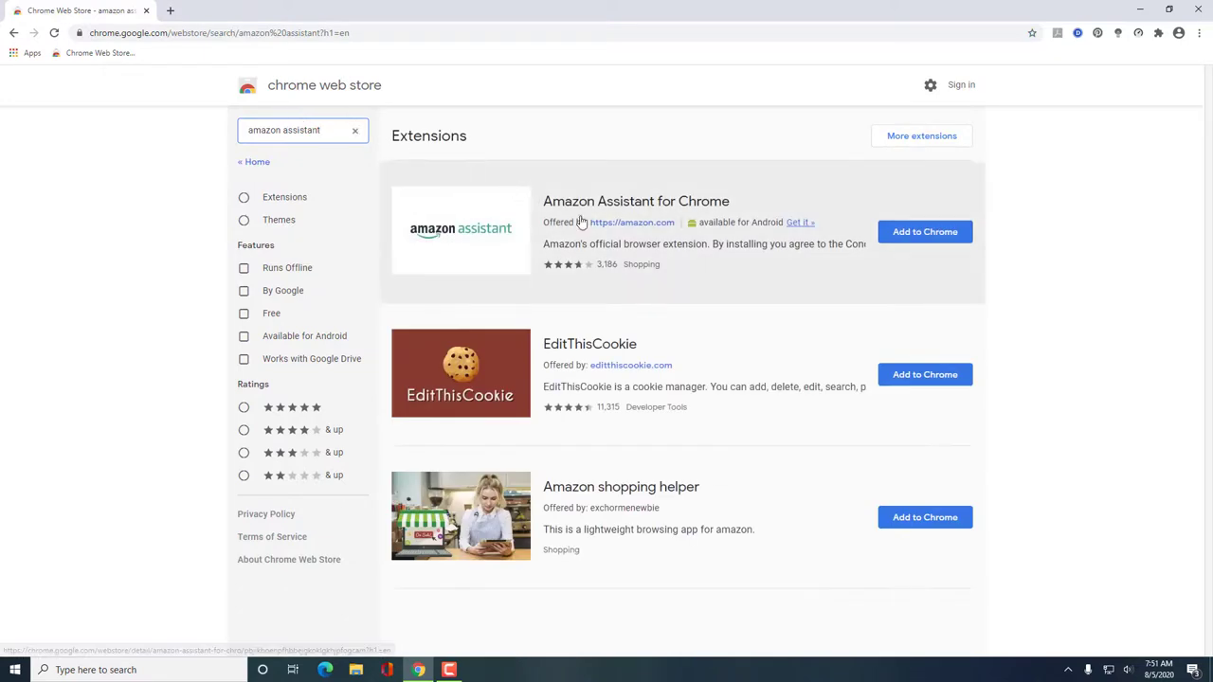
pyautogui.click(924, 231)
pyautogui.click(613, 158)
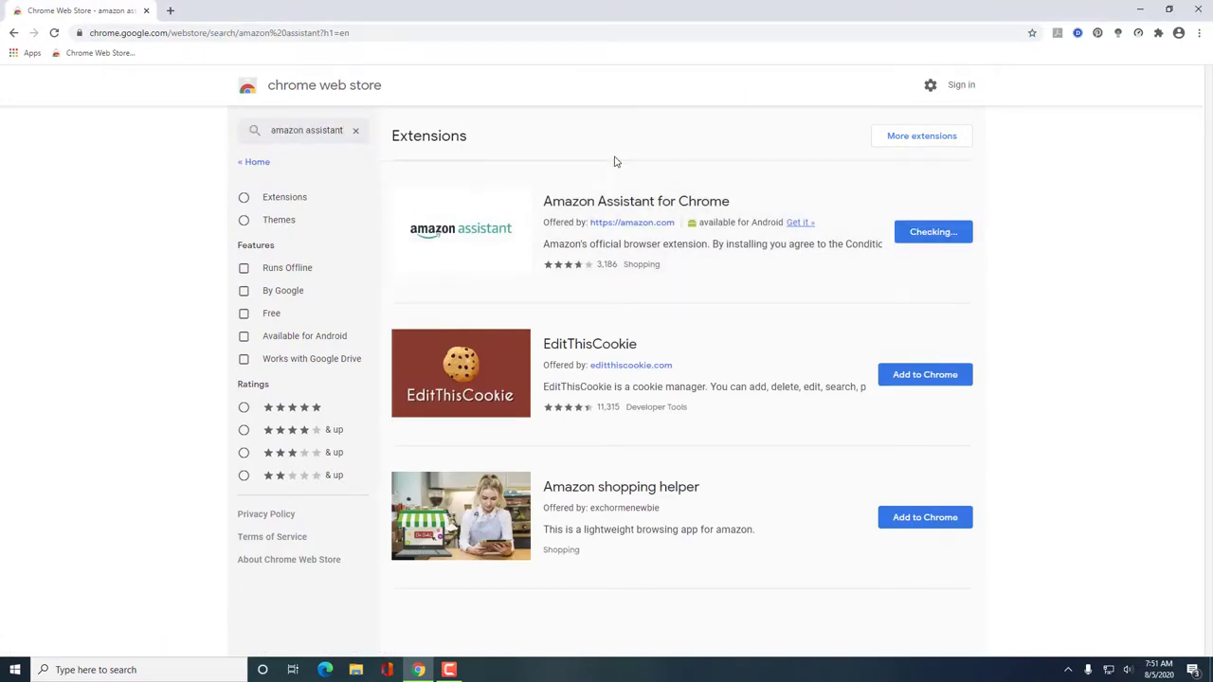